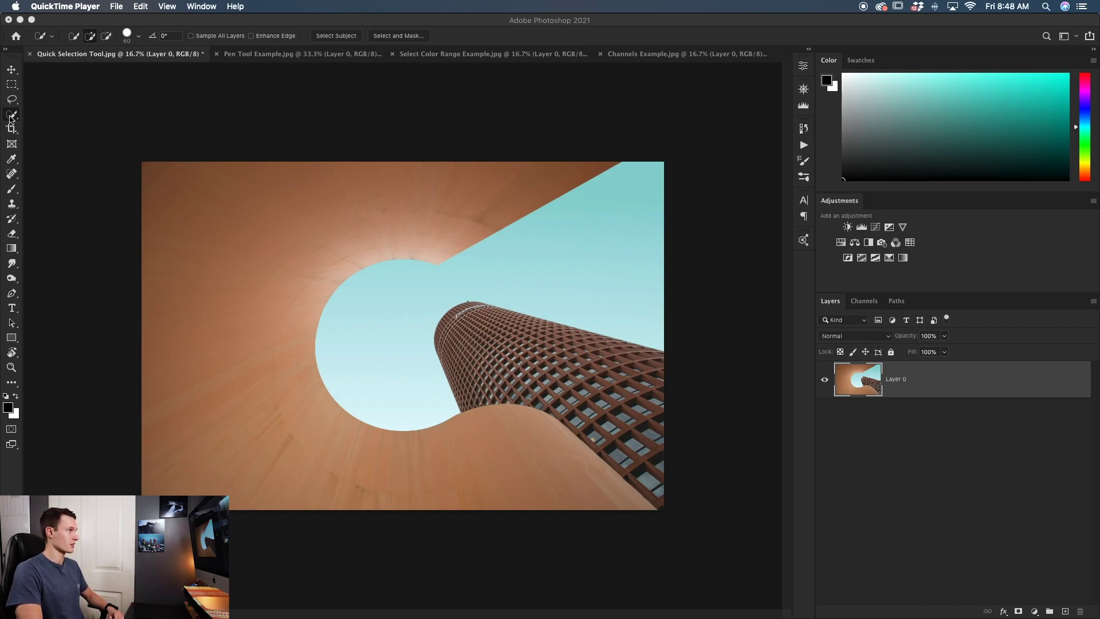
Select the blue sky area with the Quick Selection tool as a new selection
{"action": "left_click", "coordinate": [10, 118]}
{"action": "right_click", "coordinate": [10, 118]}
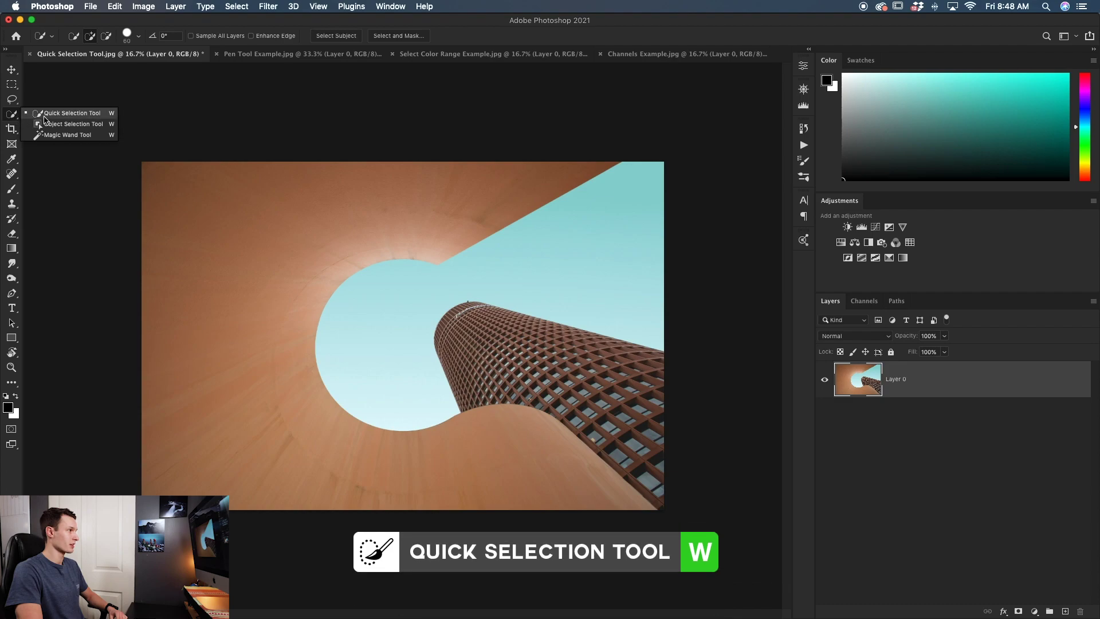
{"action": "left_click", "coordinate": [65, 114]}
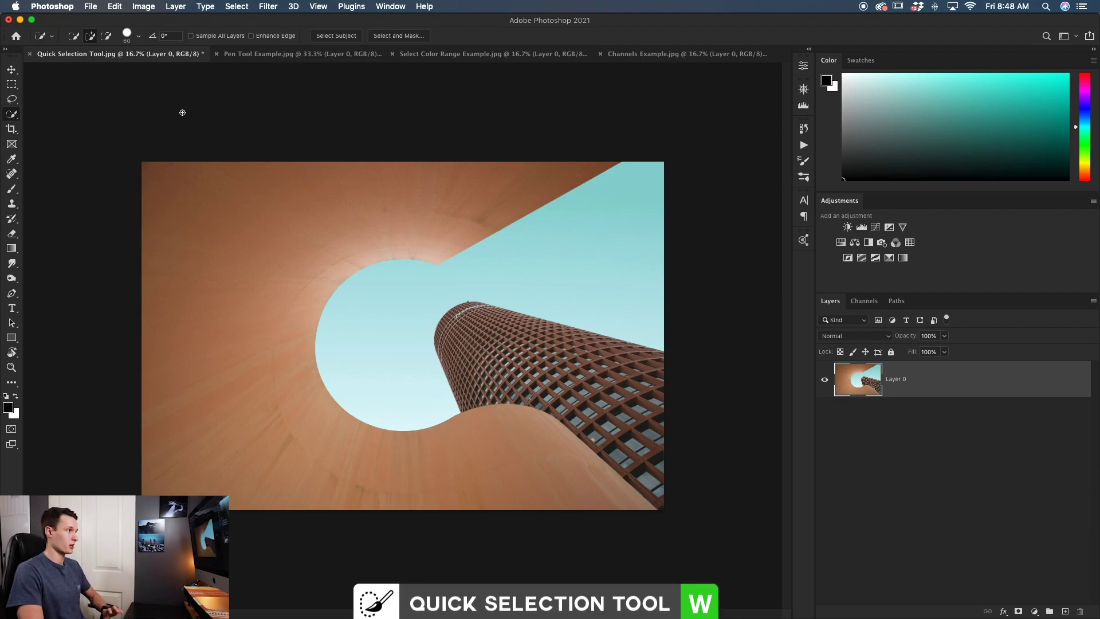
{"action": "left_click", "coordinate": [73, 39]}
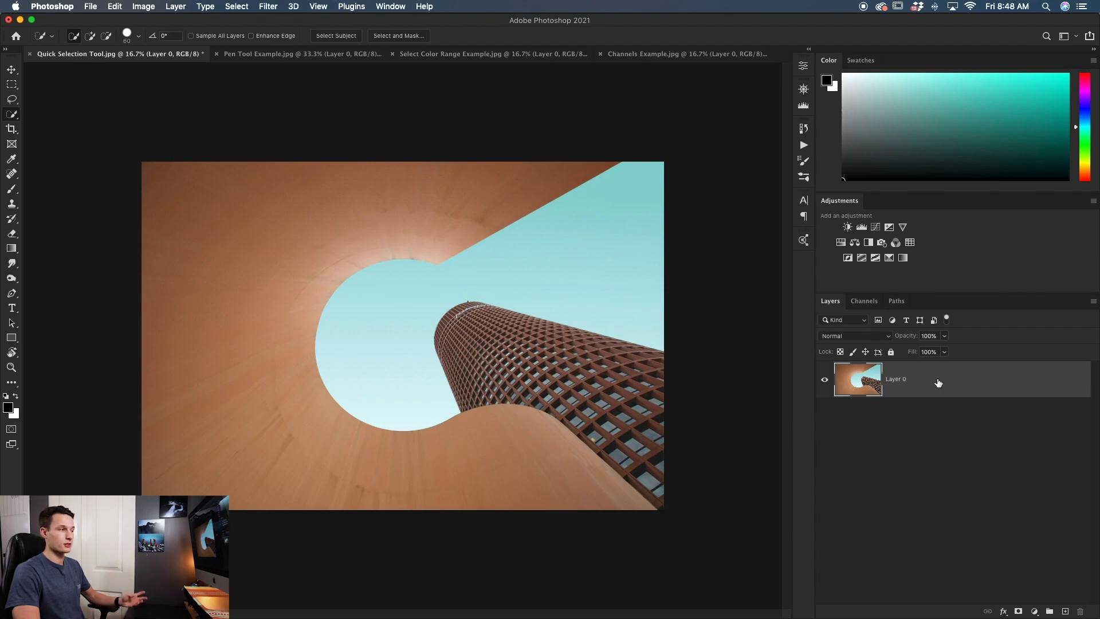
{"action": "left_click_drag", "start_coordinate": [613, 274], "coordinate": [545, 273]}
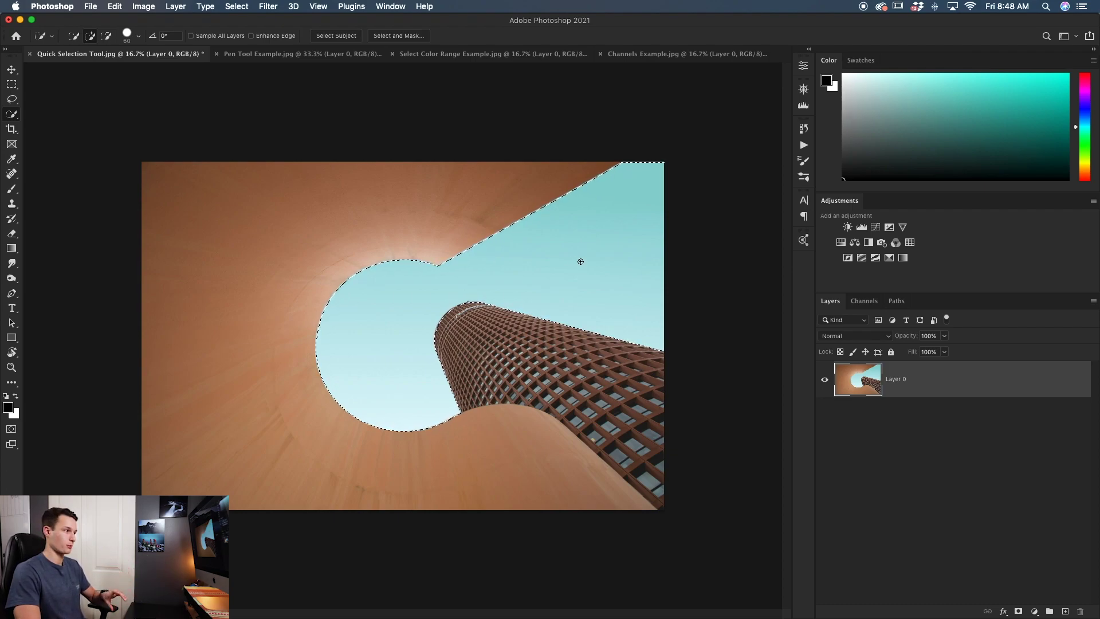
Add a stretch of the tower's upper facade to the sky selection with the Quick Selection tool
{"action": "key", "text": "super+equal"}
{"action": "key", "text": "super+equal"}
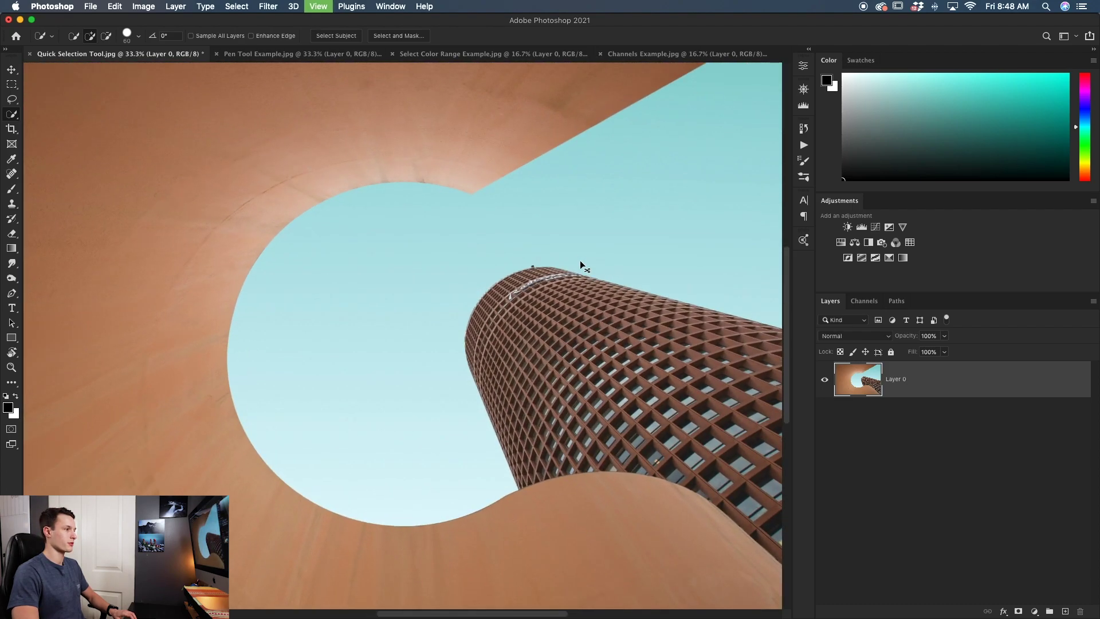
{"action": "left_click", "coordinate": [539, 295]}
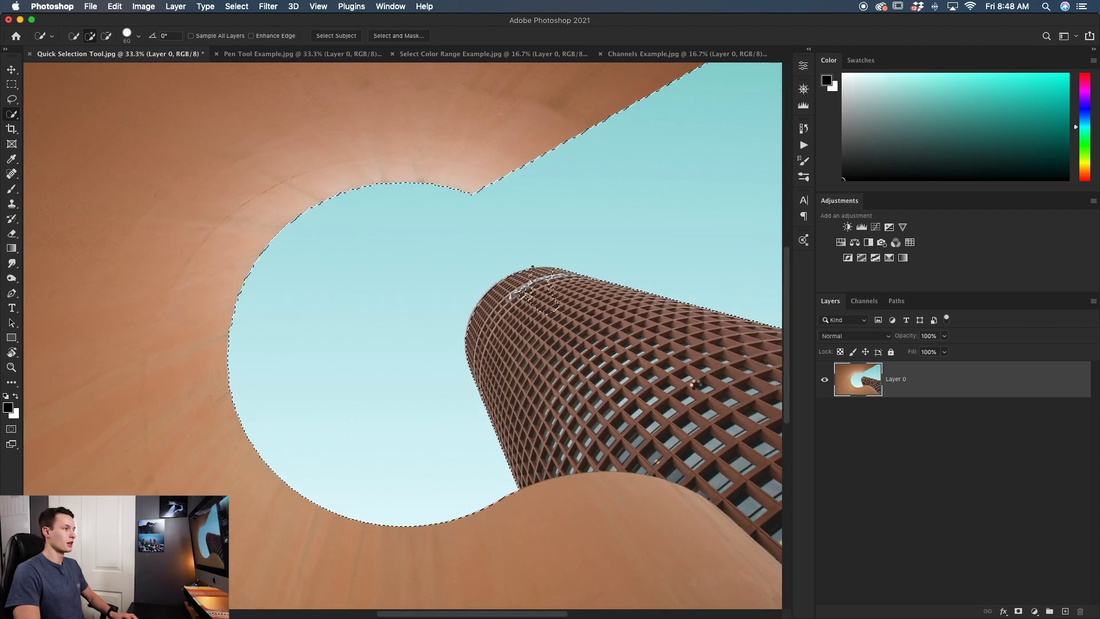
{"action": "mouse_move", "coordinate": [527, 298]}
{"action": "left_mouse_down"}
{"action": "mouse_move", "coordinate": [572, 292]}
{"action": "mouse_move", "coordinate": [654, 352]}
{"action": "mouse_move", "coordinate": [684, 344]}
{"action": "left_mouse_up"}
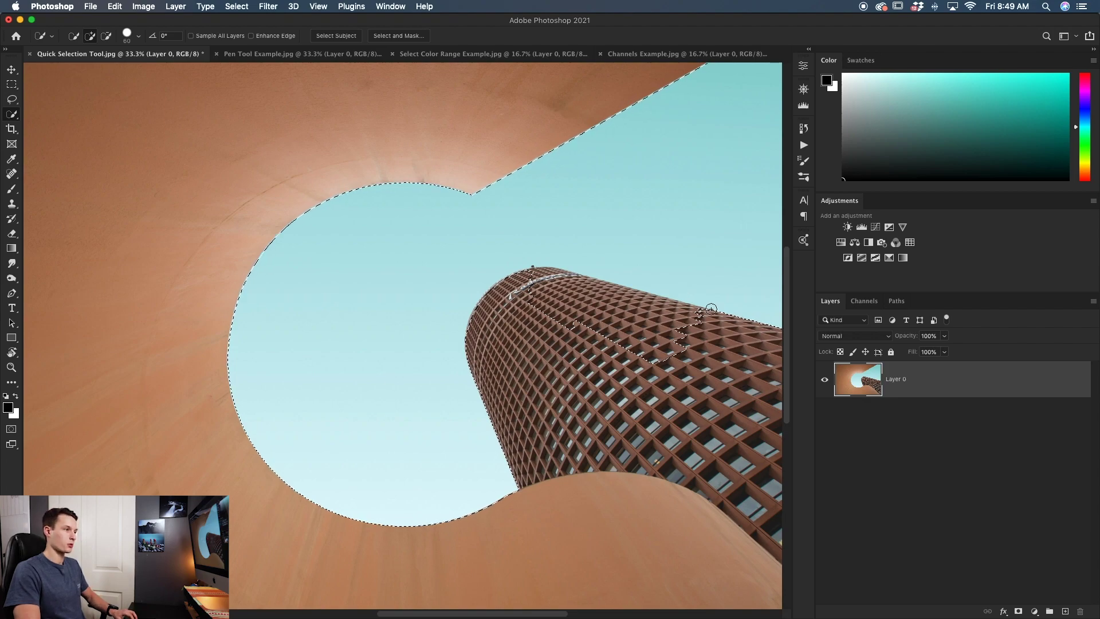
Subtract the tower facade area from the selection so only the sky is selected
{"action": "key", "text": "alt"}
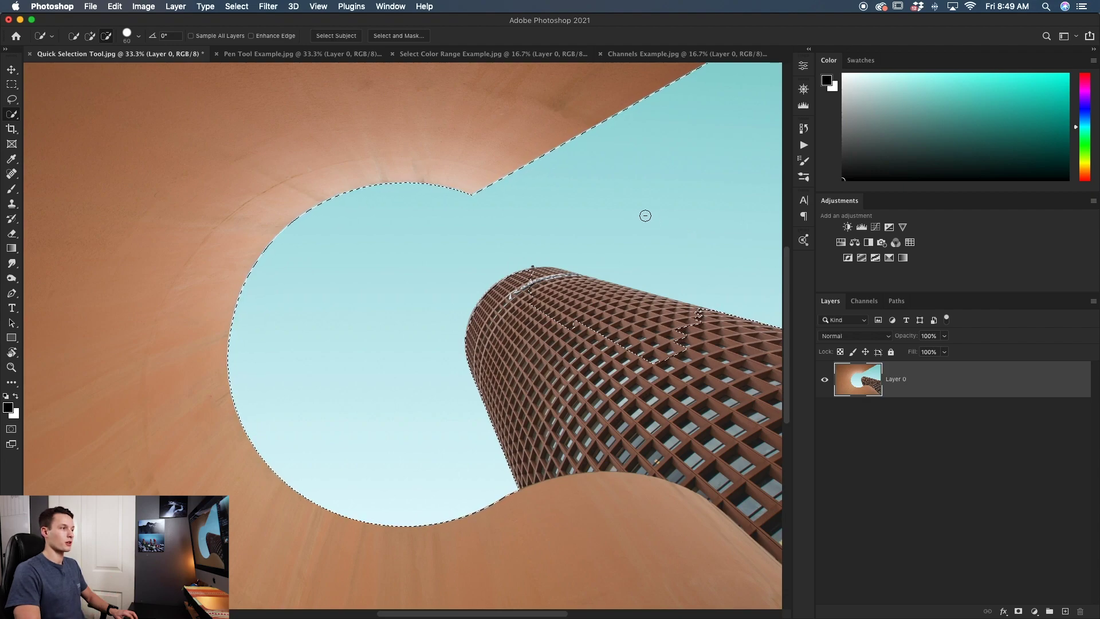
{"action": "key", "text": "alt"}
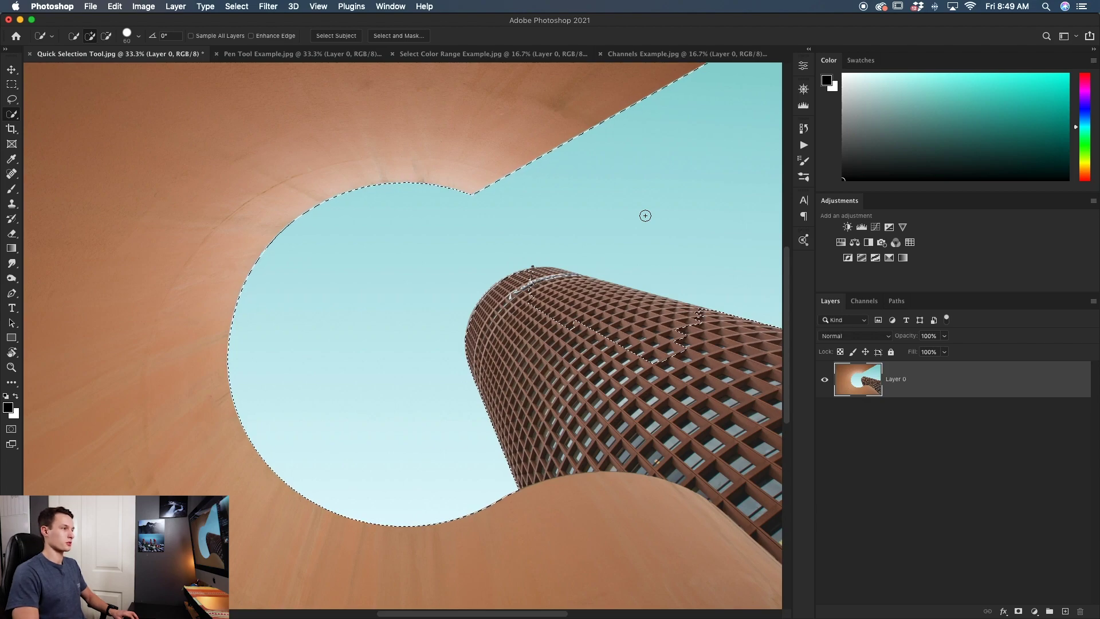
{"action": "key", "text": "alt"}
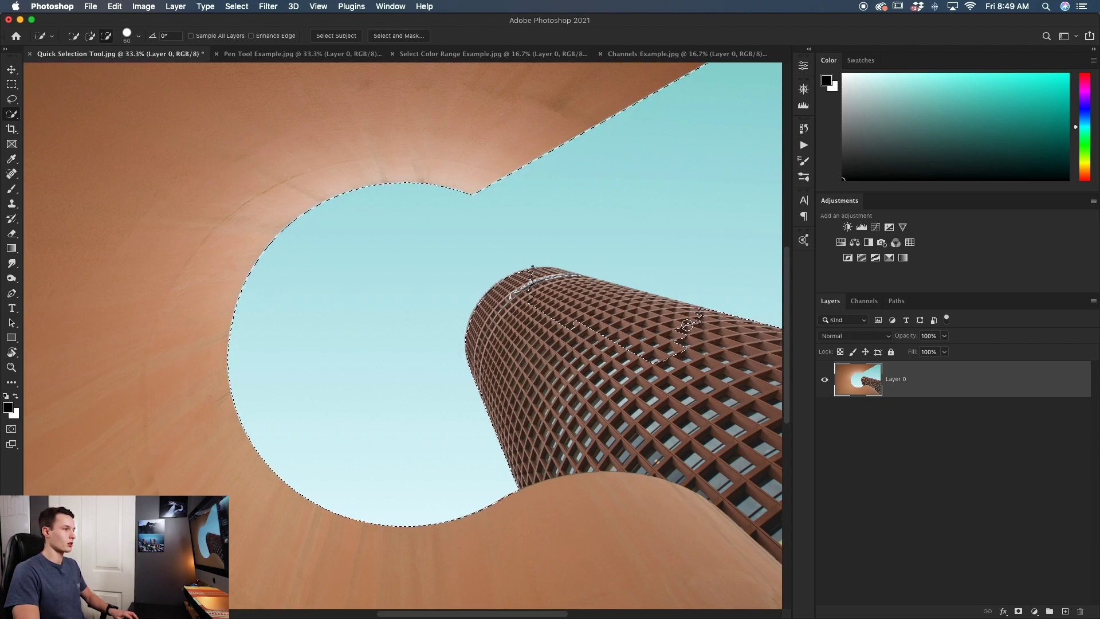
{"action": "mouse_move", "coordinate": [536, 306]}
{"action": "left_mouse_down"}
{"action": "mouse_move", "coordinate": [627, 331]}
{"action": "mouse_move", "coordinate": [653, 357]}
{"action": "mouse_move", "coordinate": [673, 331]}
{"action": "mouse_move", "coordinate": [618, 302]}
{"action": "mouse_move", "coordinate": [558, 317]}
{"action": "mouse_move", "coordinate": [615, 349]}
{"action": "left_mouse_up"}
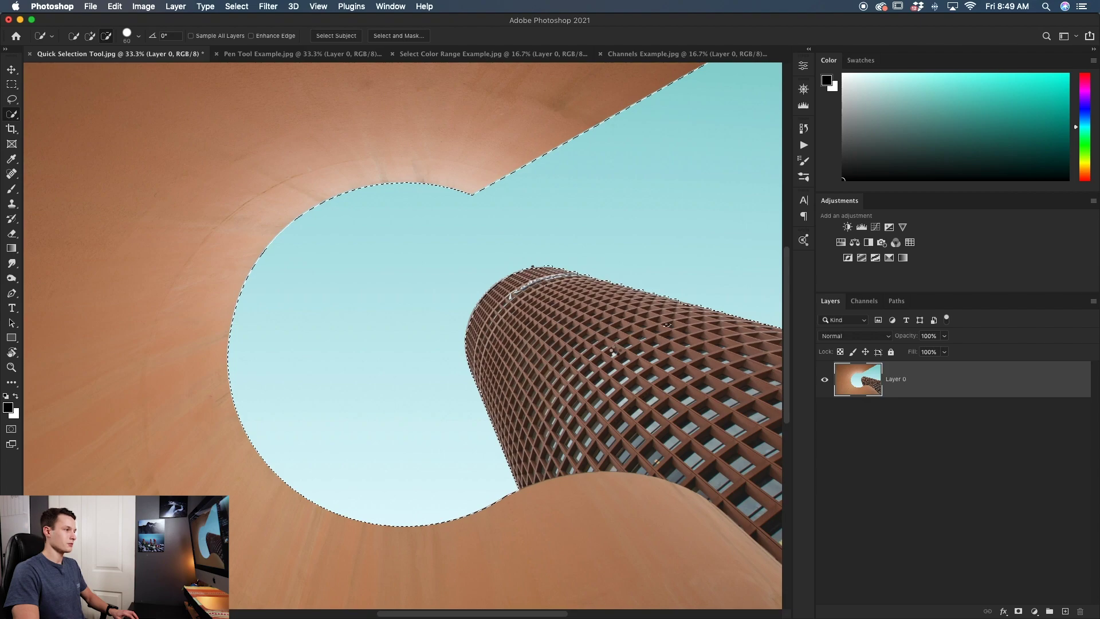
{"action": "key", "text": "alt"}
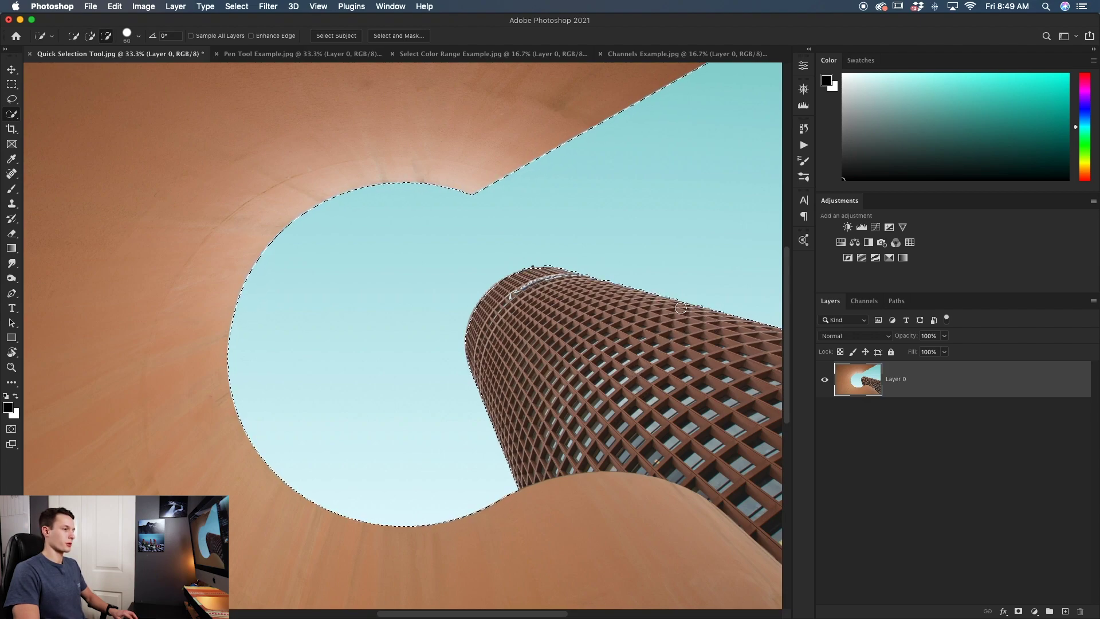
{"action": "key", "text": "alt"}
{"action": "key", "text": "alt"}
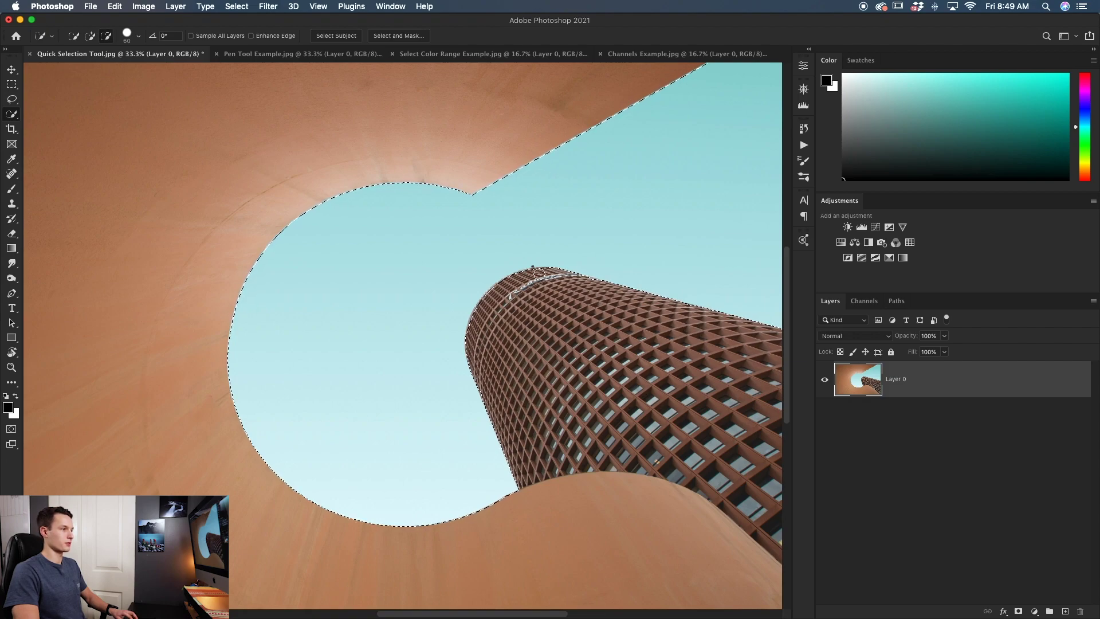
{"action": "key", "text": "alt"}
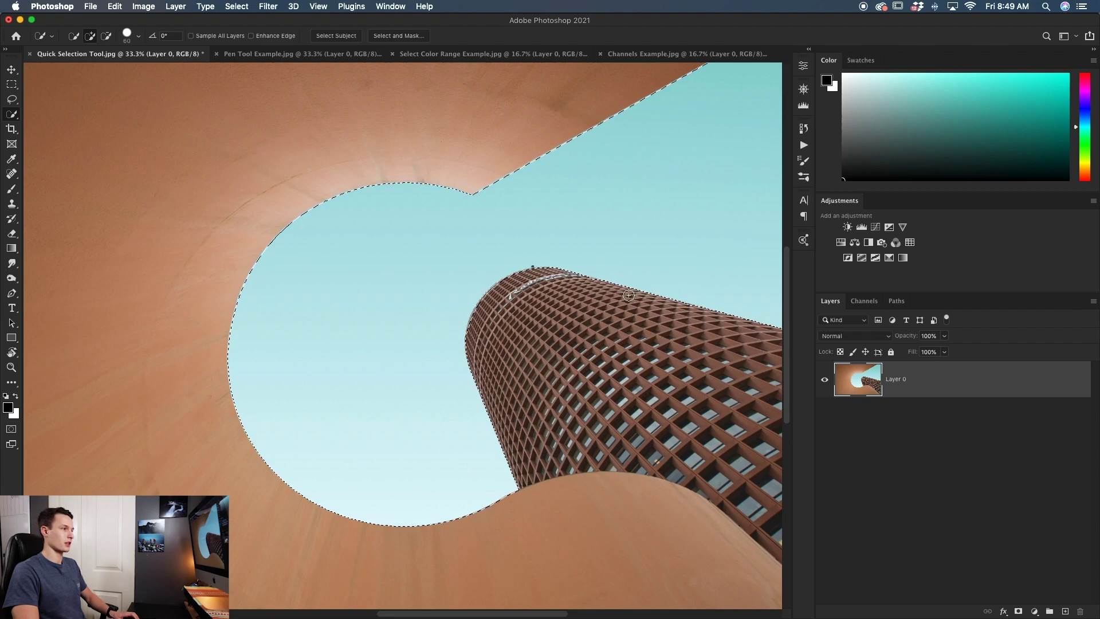
Subtract a small patch of sky just above the tower from the selection and brush it back in
{"action": "key", "text": "alt"}
{"action": "key", "text": "alt"}
{"action": "key", "text": "alt"}
{"action": "left_click_drag", "start_coordinate": [624, 275], "coordinate": [619, 233]}
{"action": "key", "text": "alt"}
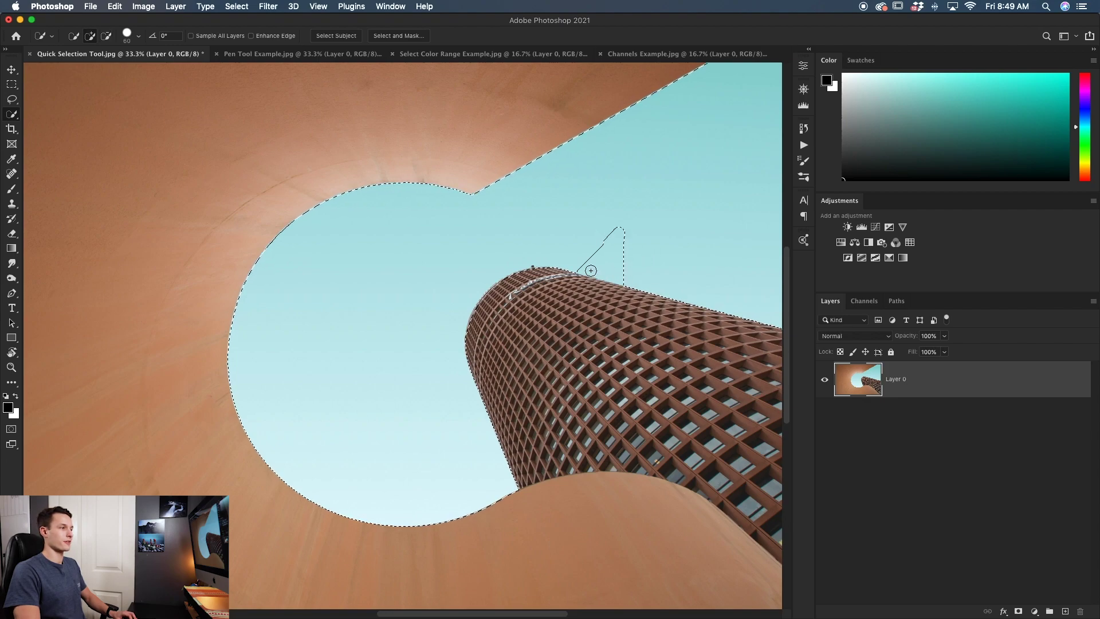
{"action": "left_click_drag", "start_coordinate": [585, 238], "coordinate": [611, 246]}
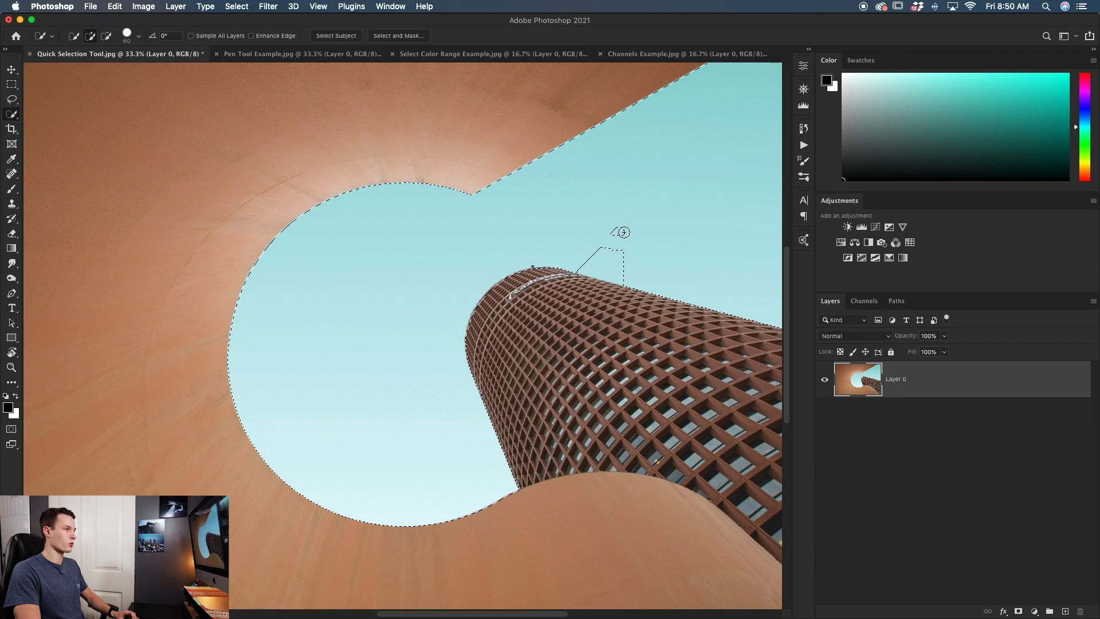
{"action": "mouse_move", "coordinate": [582, 235]}
{"action": "left_mouse_down"}
{"action": "mouse_move", "coordinate": [611, 250]}
{"action": "mouse_move", "coordinate": [595, 255]}
{"action": "mouse_move", "coordinate": [616, 267]}
{"action": "mouse_move", "coordinate": [582, 270]}
{"action": "mouse_move", "coordinate": [596, 270]}
{"action": "left_mouse_up"}
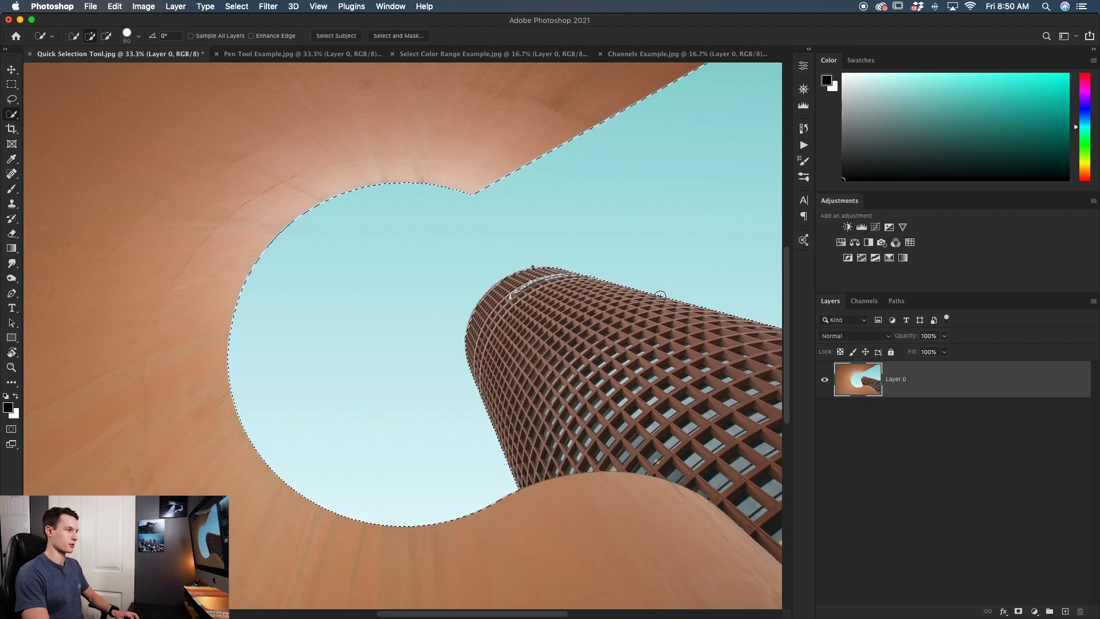
Add a layer mask to Layer 0 from the sky selection and invert the mask to hide the sky
{"action": "key", "text": "super+d"}
{"action": "key", "text": "super+0"}
{"action": "key", "text": "super+z"}
{"action": "key", "text": "super+minus"}
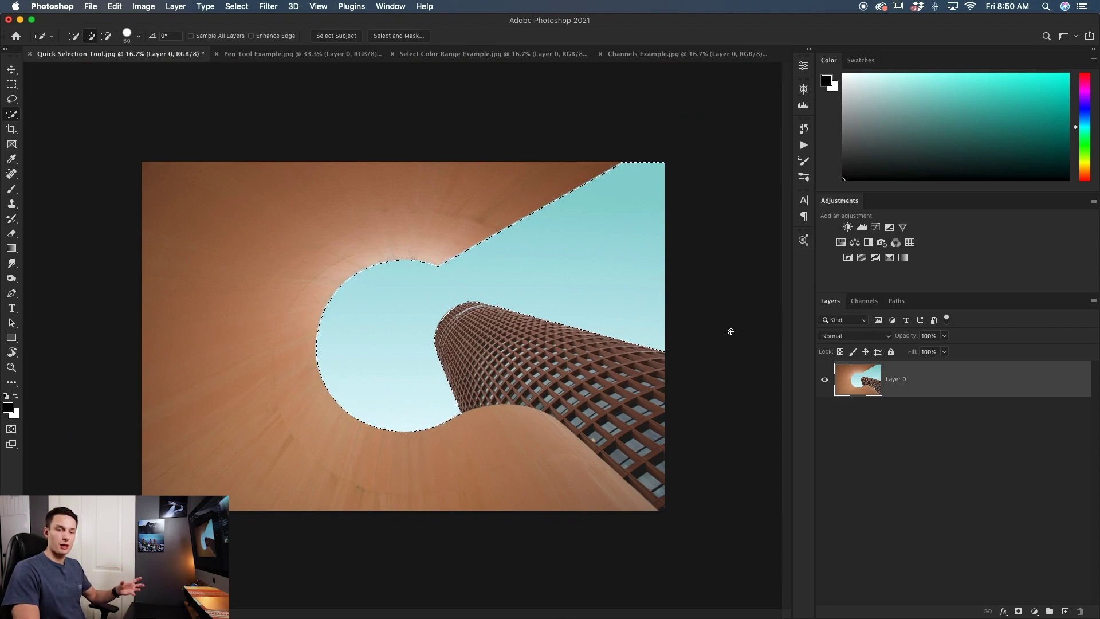
{"action": "left_click", "coordinate": [1019, 612]}
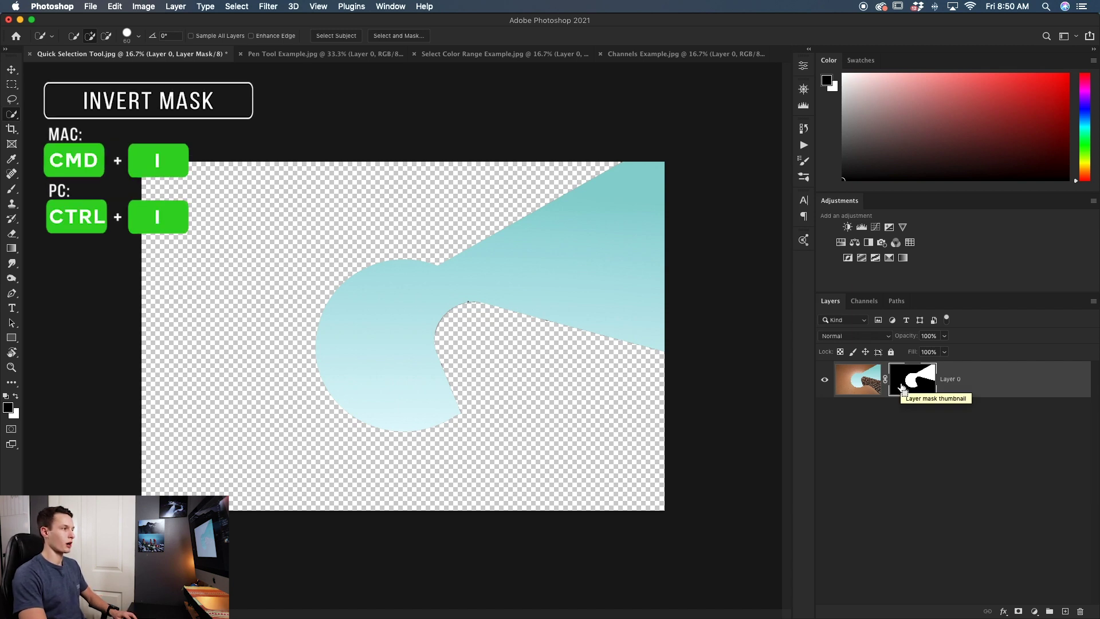
{"action": "key", "text": "super+i"}
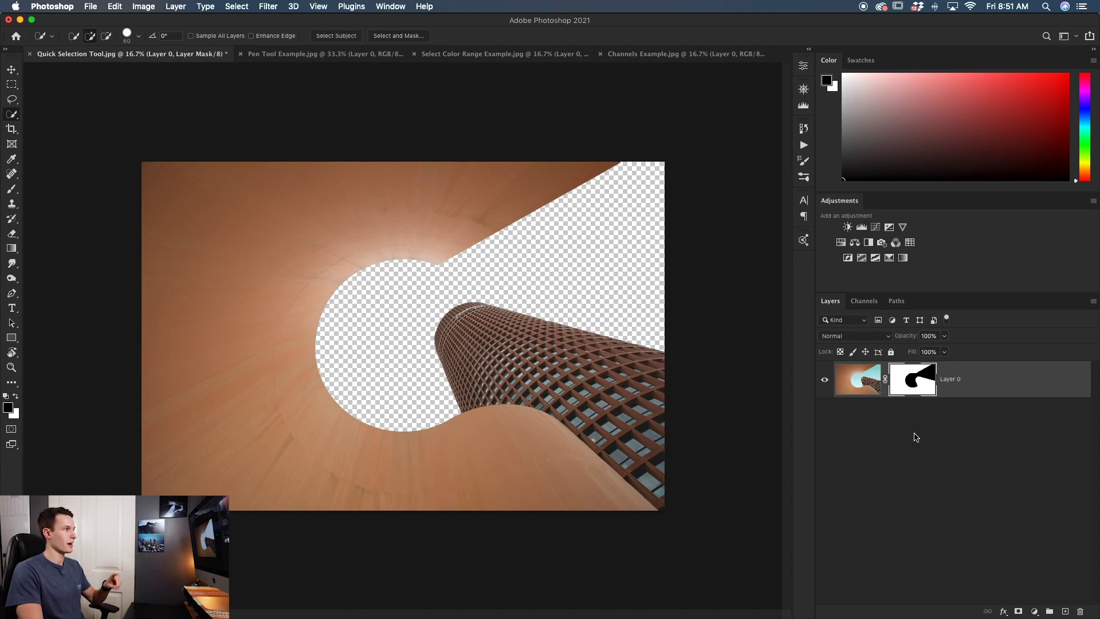
Switch to Pen Tool Example.jpg and start a Pen tool path with a straight horizontal segment across the upper building facade
{"action": "left_click", "coordinate": [353, 55]}
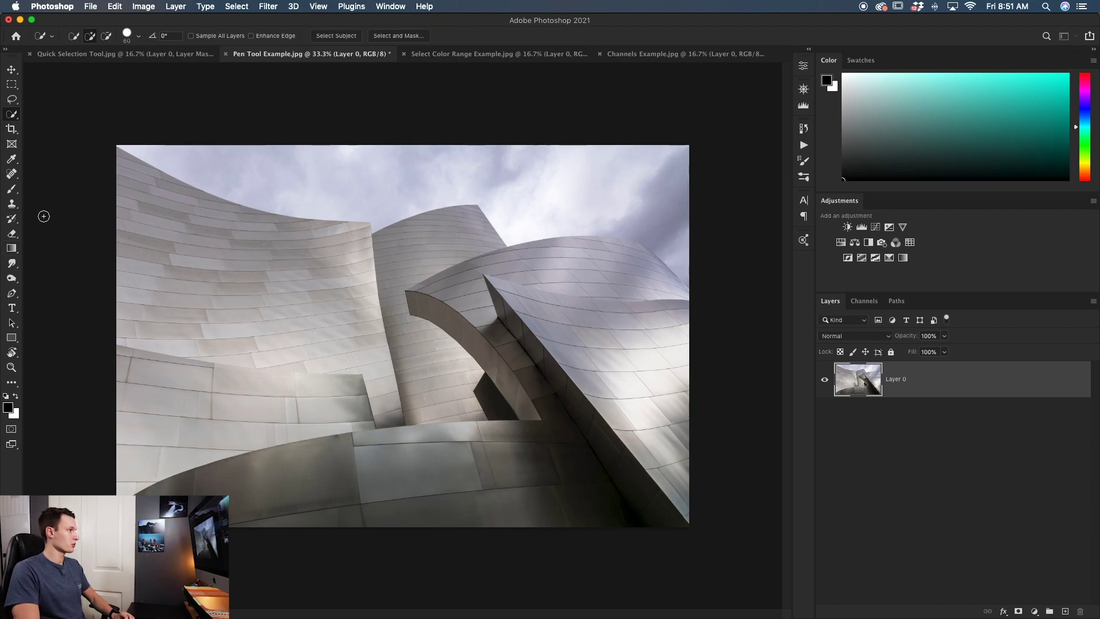
{"action": "left_click", "coordinate": [12, 294]}
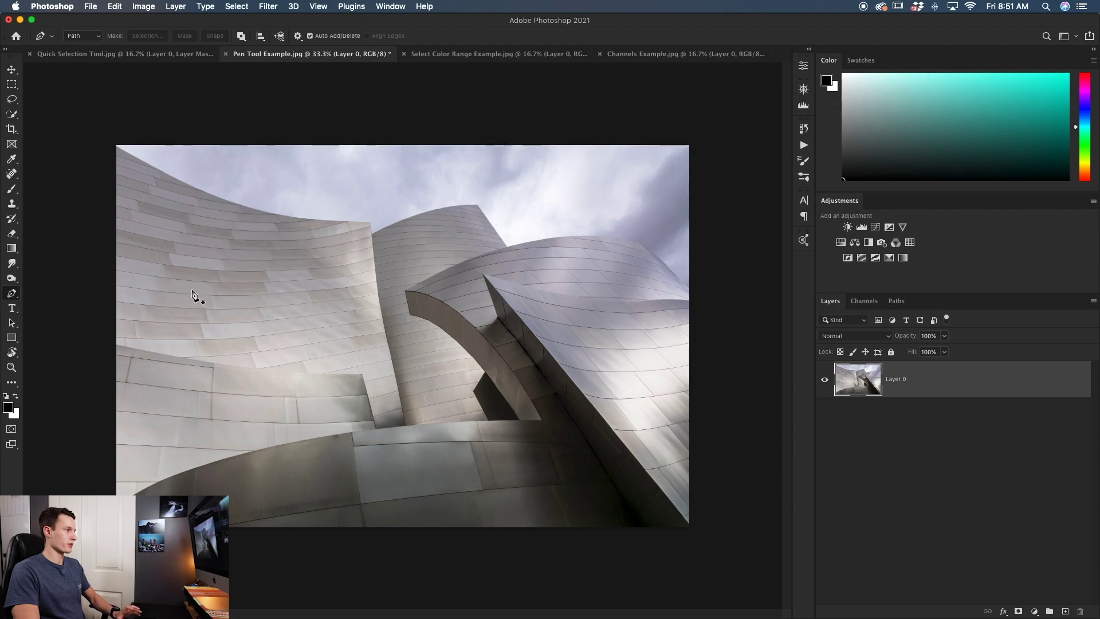
{"action": "left_click", "coordinate": [160, 251]}
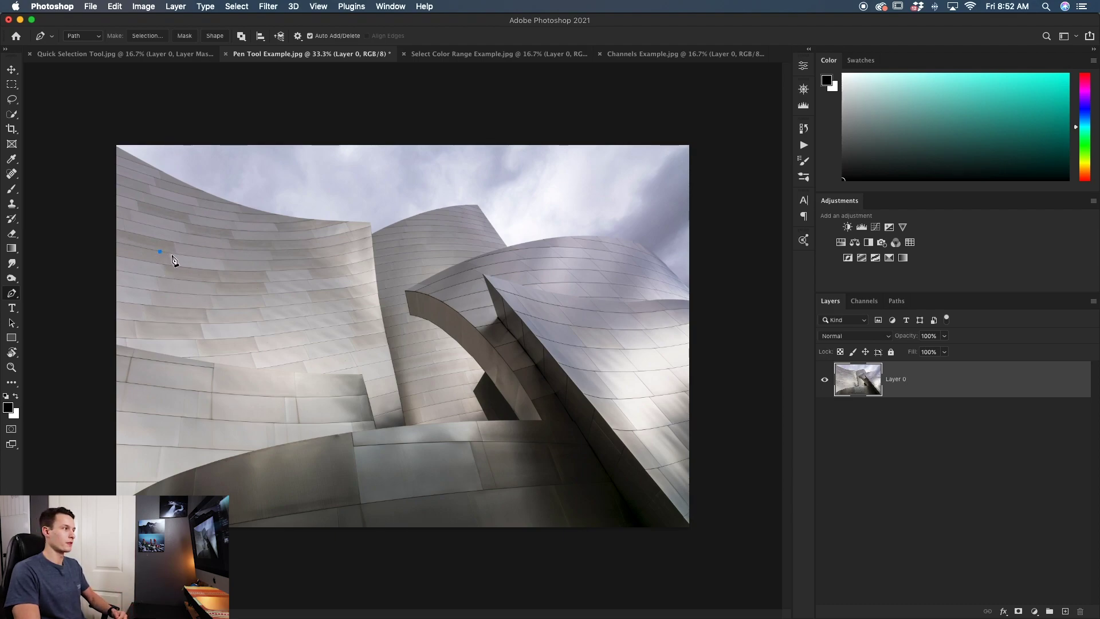
{"action": "left_click", "coordinate": [417, 251]}
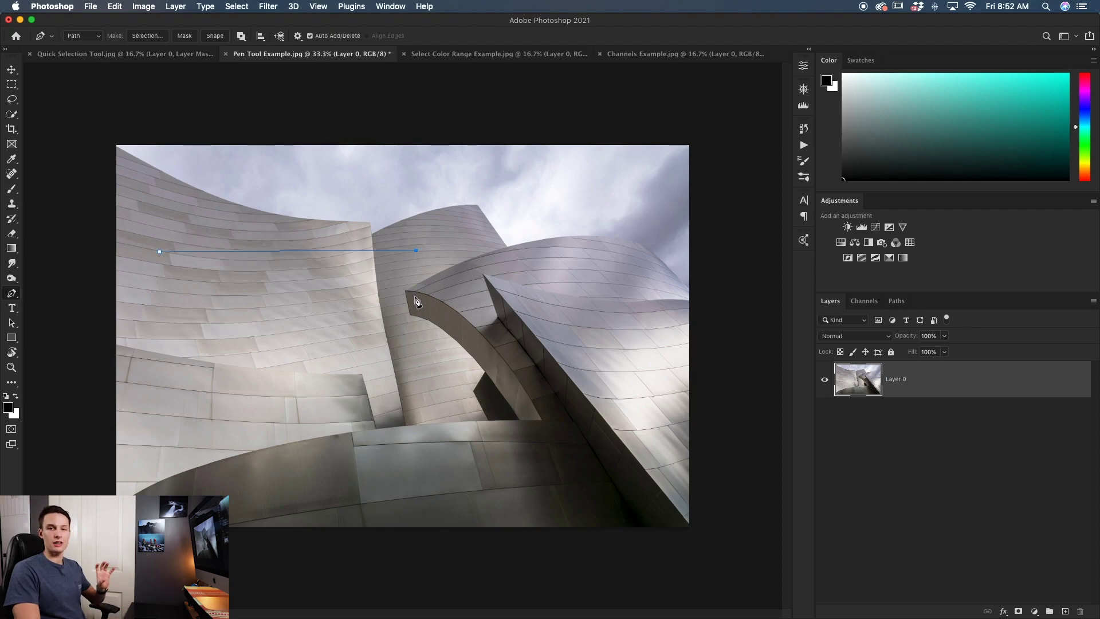
{"action": "left_click", "coordinate": [209, 251]}
{"action": "key", "text": "super+z"}
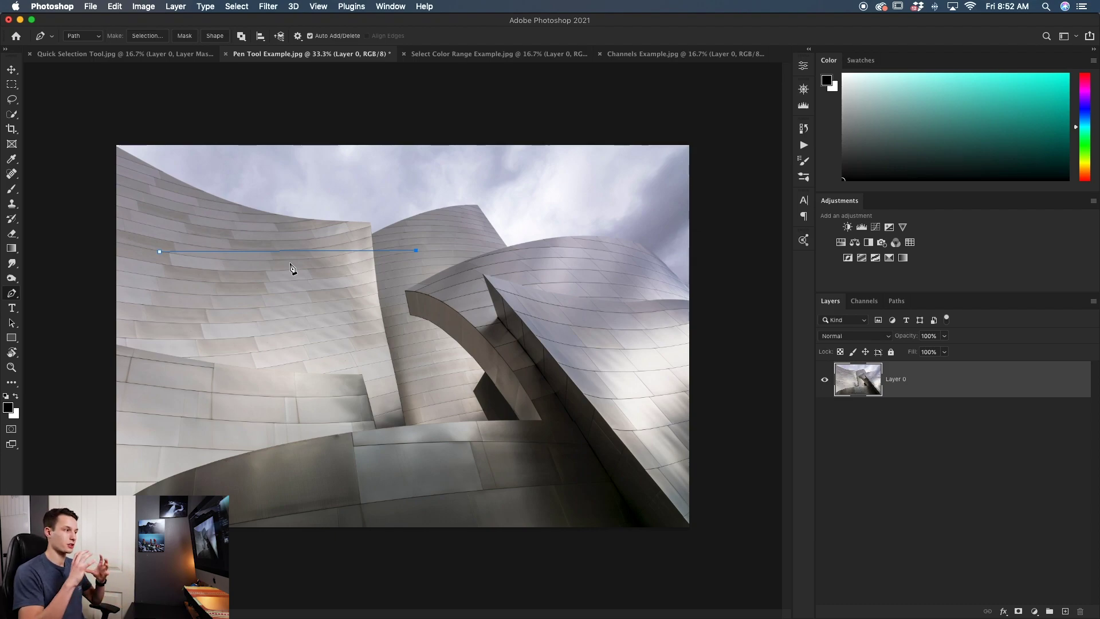
Continue the path with straight segments through the sky and around the buildings, closing it at the first anchor point
{"action": "left_click", "coordinate": [428, 187]}
{"action": "left_click", "coordinate": [494, 186]}
{"action": "left_click", "coordinate": [586, 188]}
{"action": "left_click", "coordinate": [611, 225]}
{"action": "left_click", "coordinate": [611, 241]}
{"action": "left_click", "coordinate": [613, 275]}
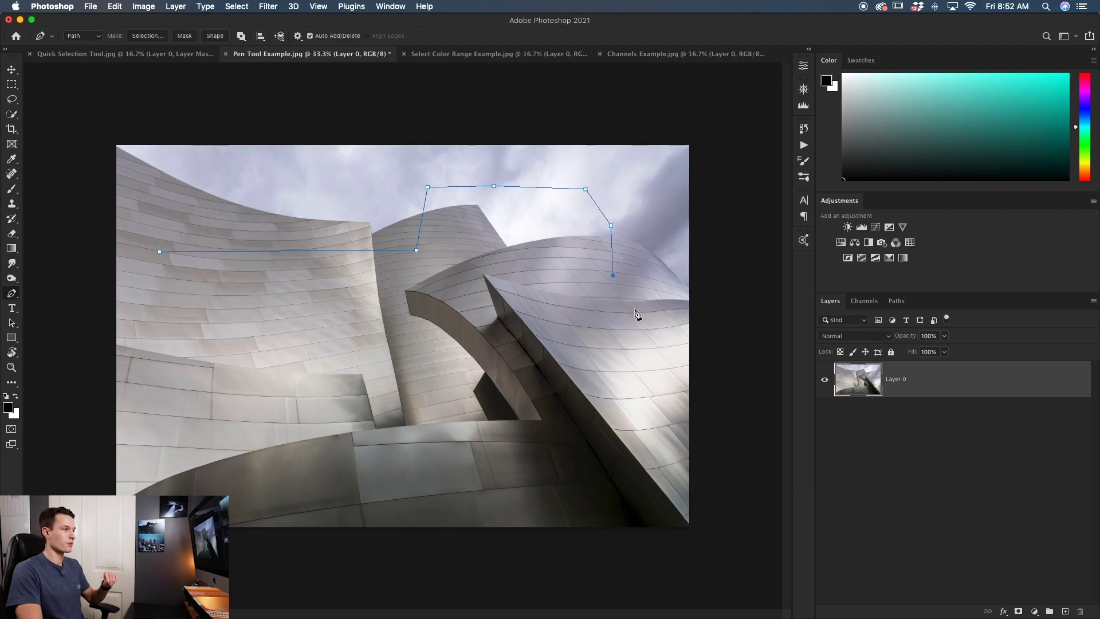
{"action": "left_click", "coordinate": [639, 289]}
{"action": "left_click", "coordinate": [649, 333]}
{"action": "left_click", "coordinate": [636, 384]}
{"action": "left_click", "coordinate": [567, 386]}
{"action": "left_click", "coordinate": [570, 321]}
{"action": "left_click", "coordinate": [537, 323]}
{"action": "left_click", "coordinate": [428, 327]}
{"action": "left_click", "coordinate": [213, 321]}
{"action": "left_click", "coordinate": [149, 298]}
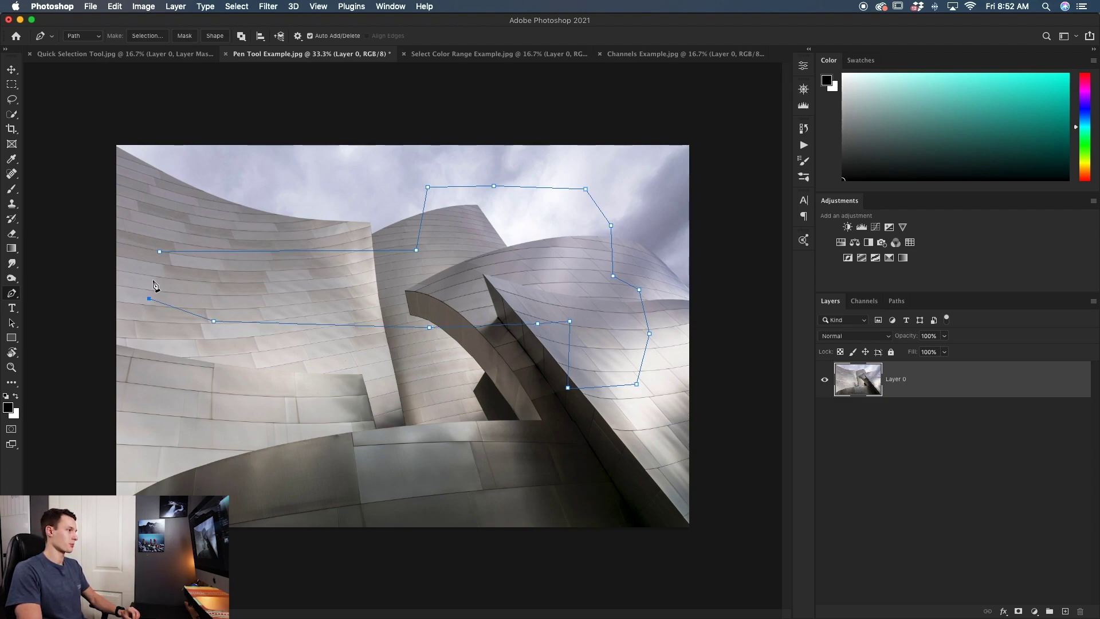
{"action": "left_click", "coordinate": [160, 251]}
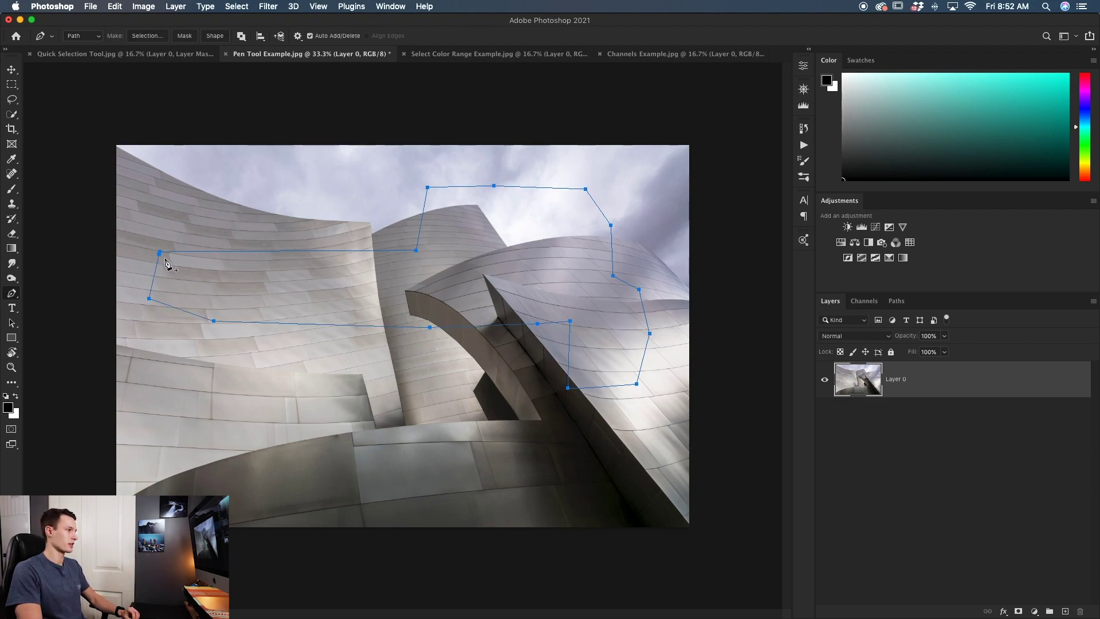
Convert the closed path into a selection with Make Selection, and deselect it
{"action": "right_click", "coordinate": [461, 277]}
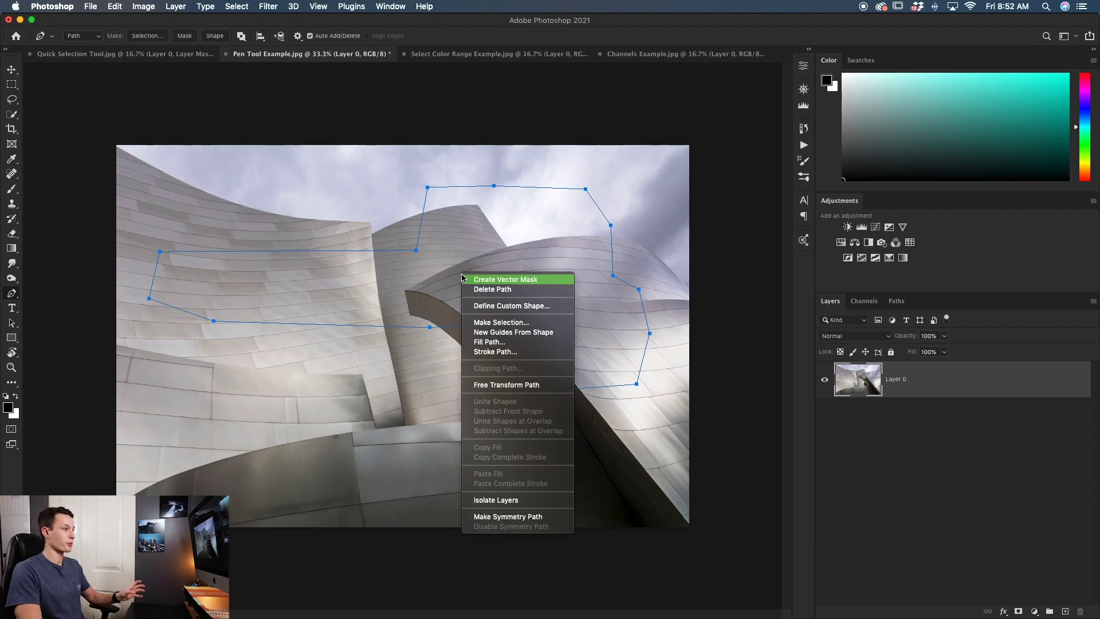
{"action": "left_click", "coordinate": [504, 323]}
{"action": "left_click", "coordinate": [614, 249]}
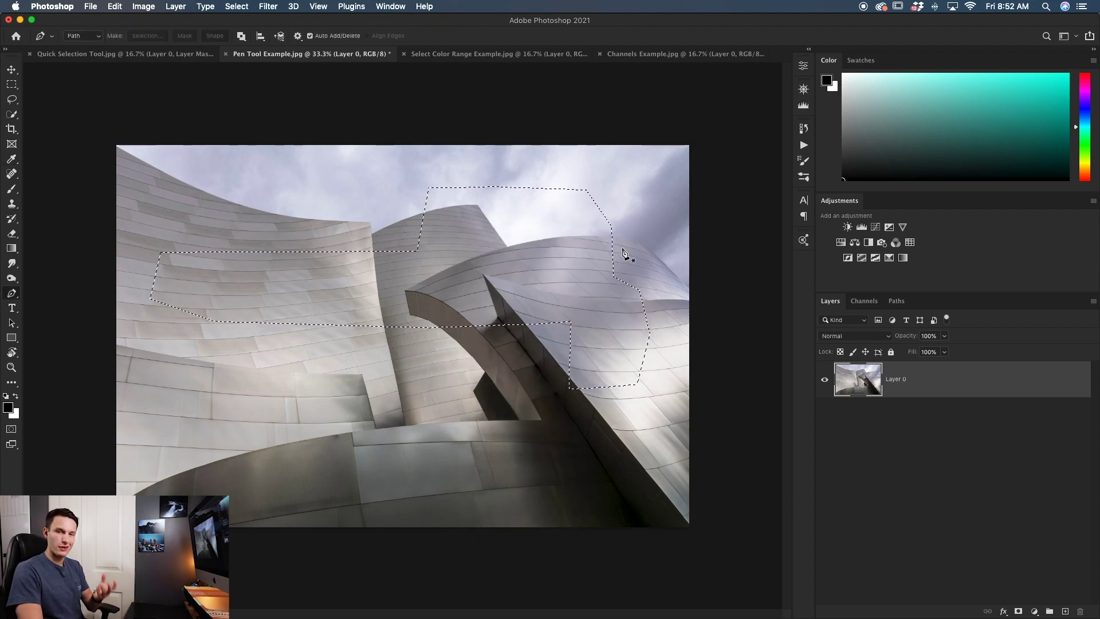
{"action": "key", "text": "super+d"}
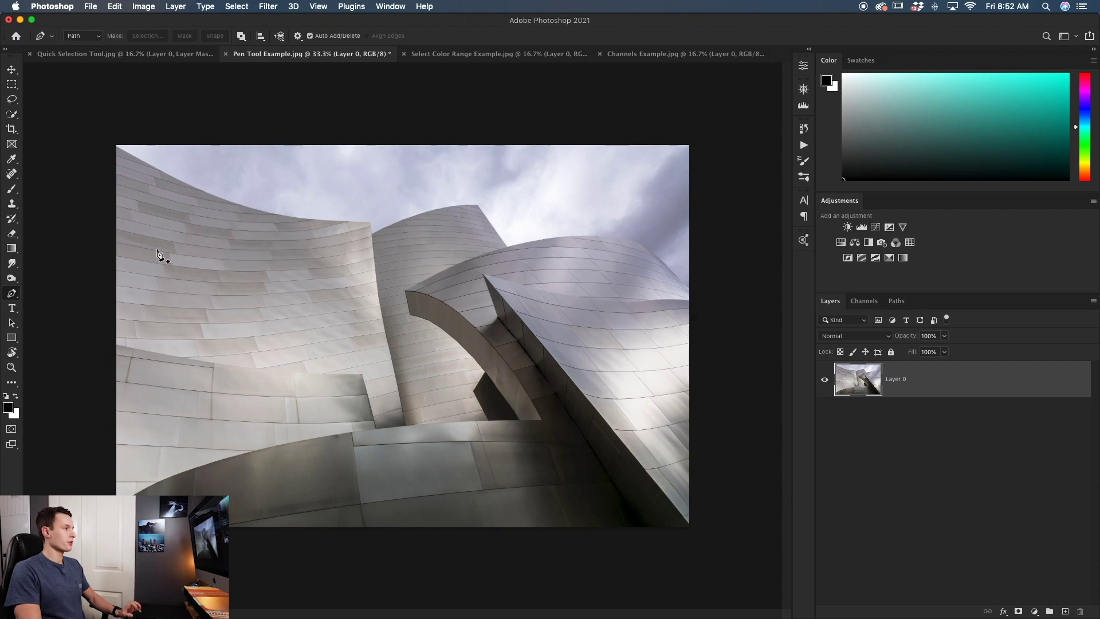
Draw a practice Pen tool path with straight segments from the facade into the sky, ending in a curved segment with an adjusted handle
{"action": "left_click", "coordinate": [145, 248]}
{"action": "left_click", "coordinate": [251, 200]}
{"action": "left_click", "coordinate": [393, 196]}
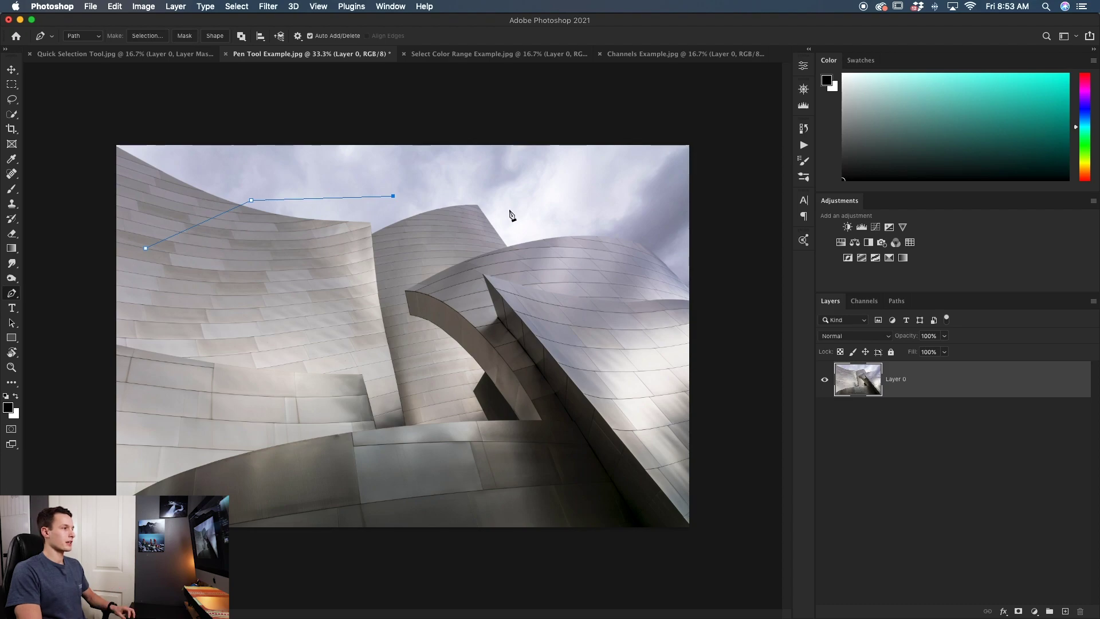
{"action": "left_click", "coordinate": [555, 213]}
{"action": "left_click_drag", "start_coordinate": [557, 217], "coordinate": [603, 263]}
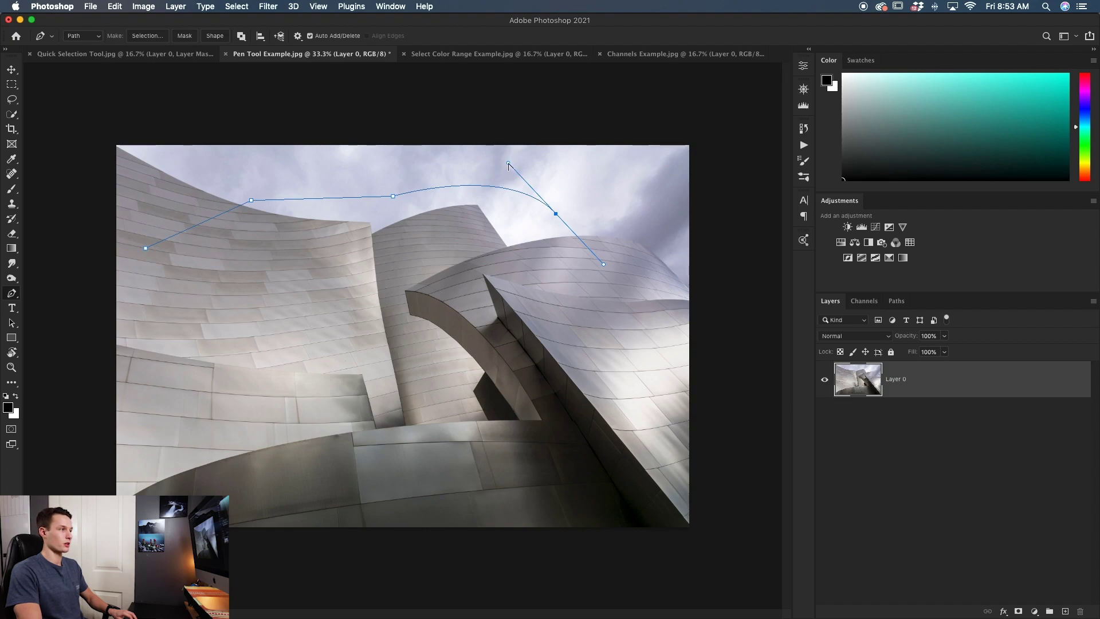
{"action": "mouse_move", "coordinate": [508, 165]}
{"action": "left_mouse_down"}
{"action": "mouse_move", "coordinate": [535, 196]}
{"action": "mouse_move", "coordinate": [485, 204]}
{"action": "mouse_move", "coordinate": [500, 156]}
{"action": "left_mouse_up"}
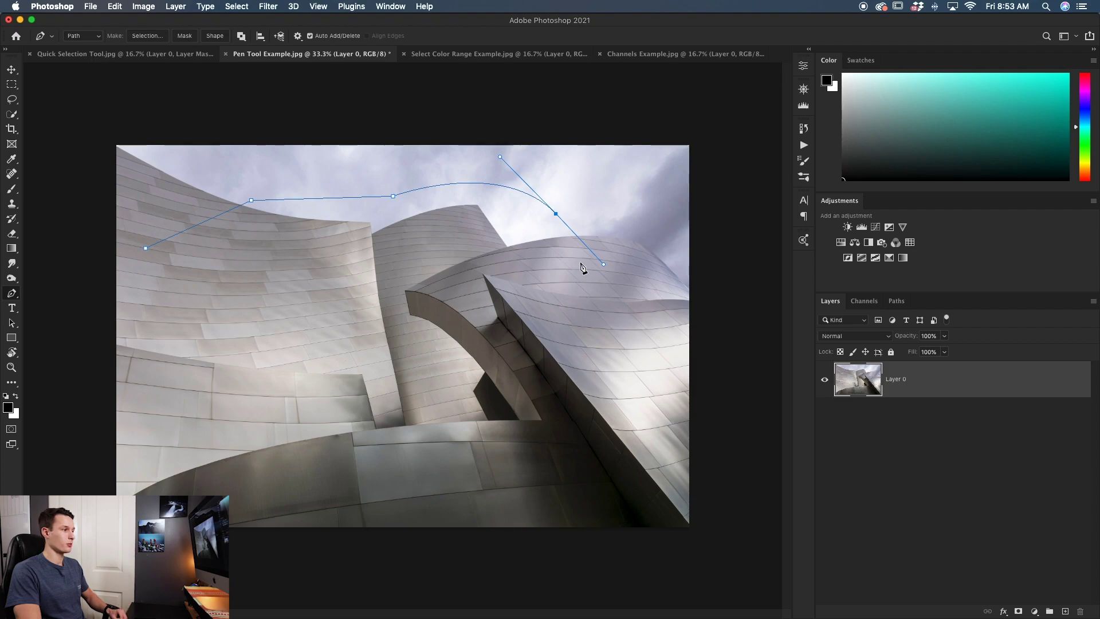
Add a curved anchor point over the lower building, and reshape both curves by adjusting the direction handles of the sky anchor
{"action": "left_click_drag", "start_coordinate": [436, 396], "coordinate": [373, 400]}
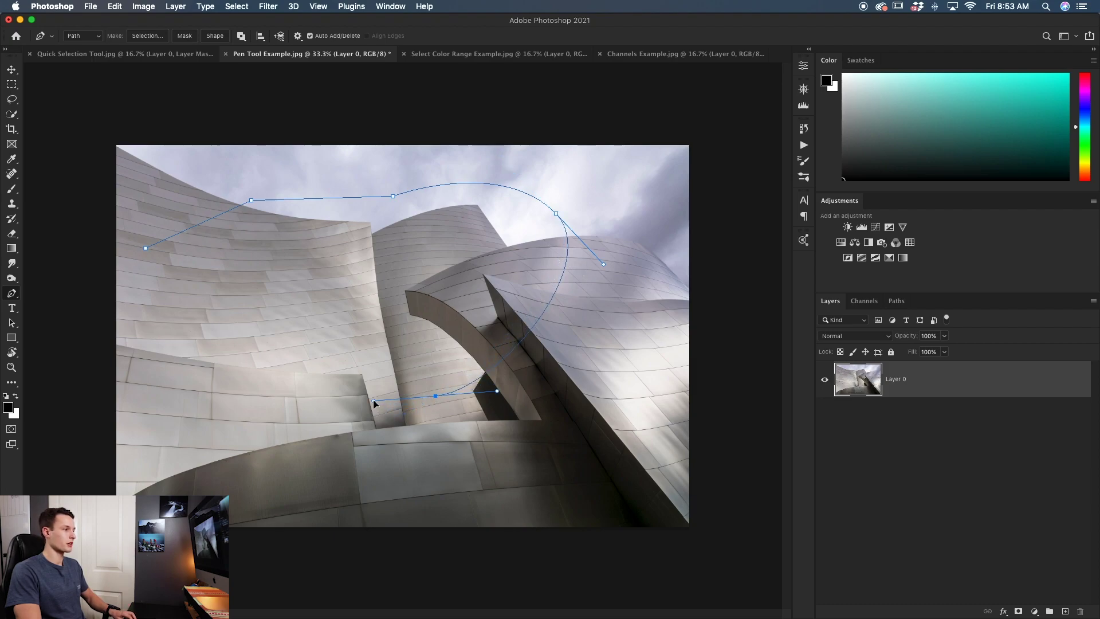
{"action": "left_click", "coordinate": [557, 215], "text": "ctrl"}
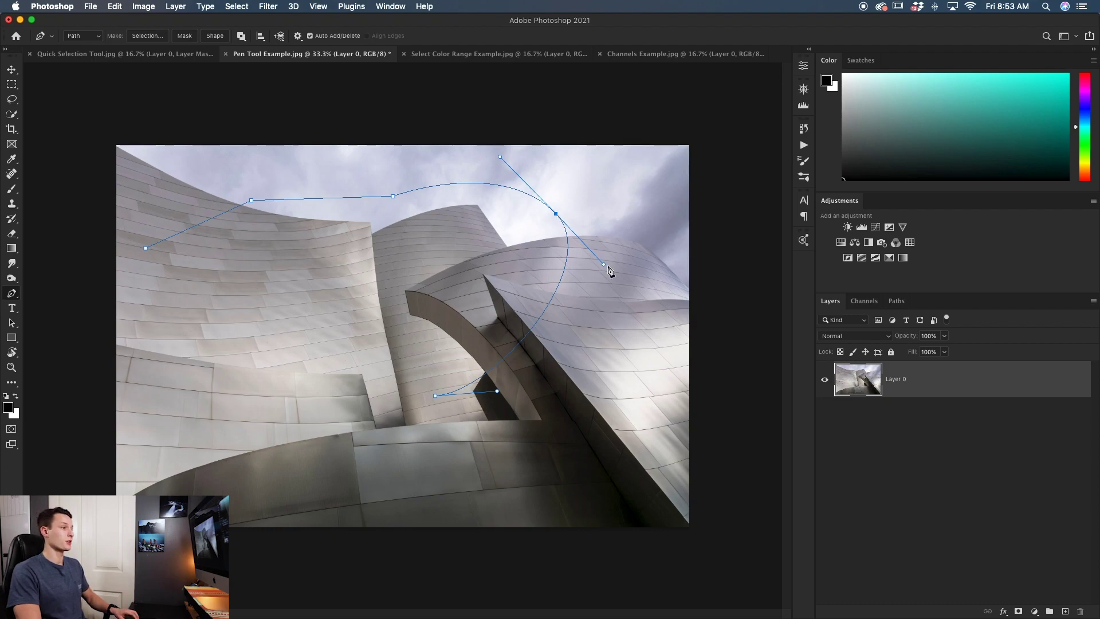
{"action": "mouse_move", "coordinate": [604, 264]}
{"action": "left_mouse_down"}
{"action": "mouse_move", "coordinate": [569, 246]}
{"action": "mouse_move", "coordinate": [637, 258]}
{"action": "mouse_move", "coordinate": [572, 261]}
{"action": "mouse_move", "coordinate": [612, 279]}
{"action": "left_mouse_up"}
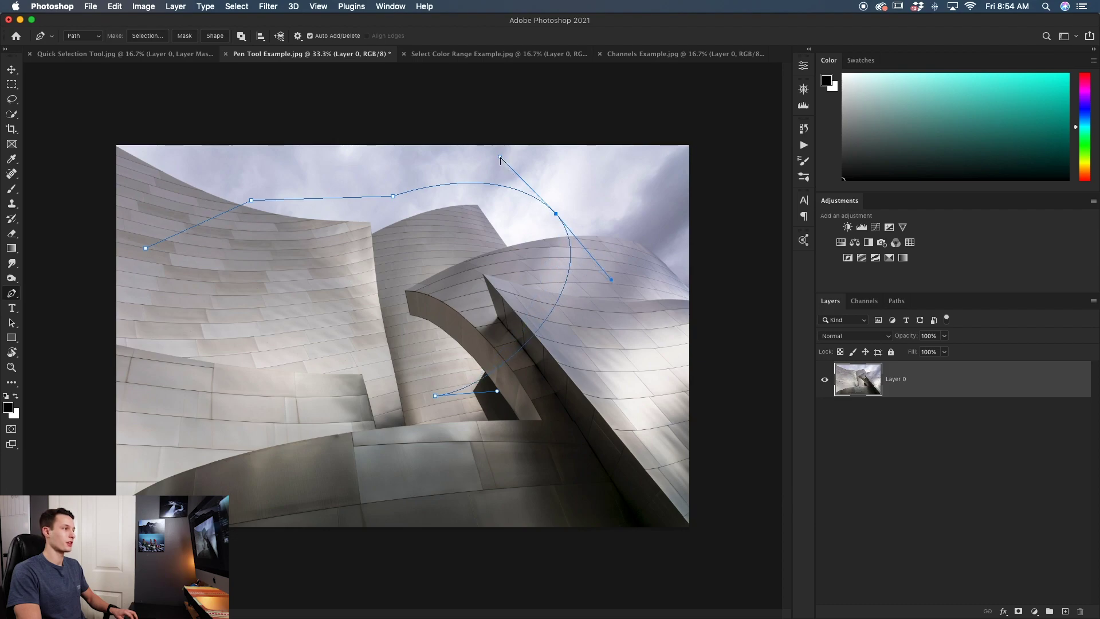
{"action": "mouse_move", "coordinate": [500, 158]}
{"action": "left_mouse_down"}
{"action": "mouse_move", "coordinate": [470, 190]}
{"action": "mouse_move", "coordinate": [504, 155]}
{"action": "mouse_move", "coordinate": [467, 193]}
{"action": "mouse_move", "coordinate": [459, 235]}
{"action": "mouse_move", "coordinate": [496, 150]}
{"action": "left_mouse_up"}
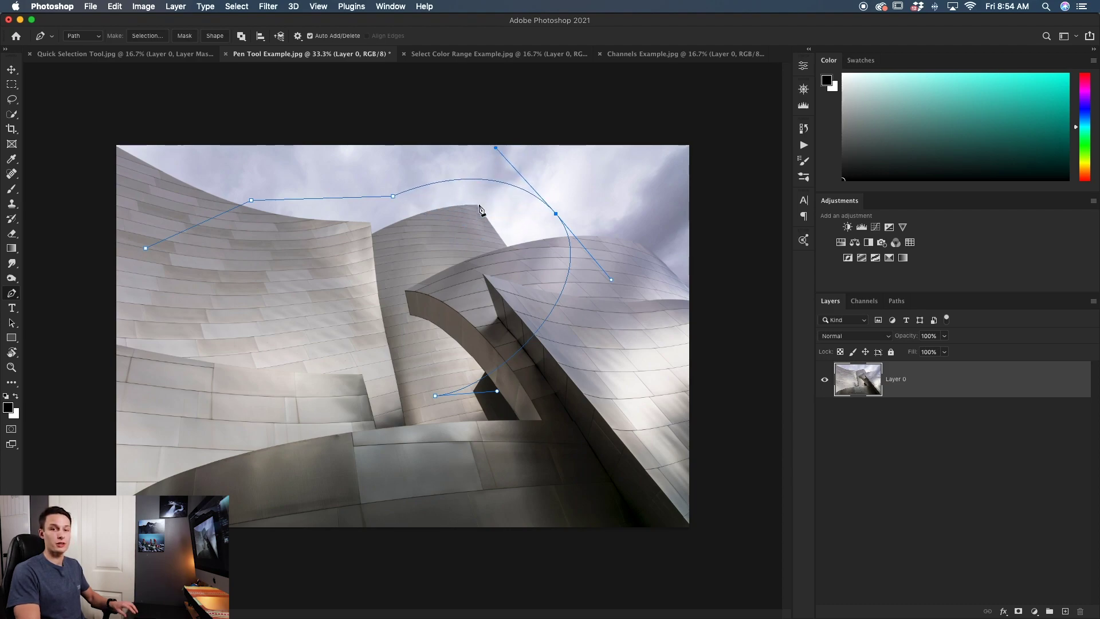
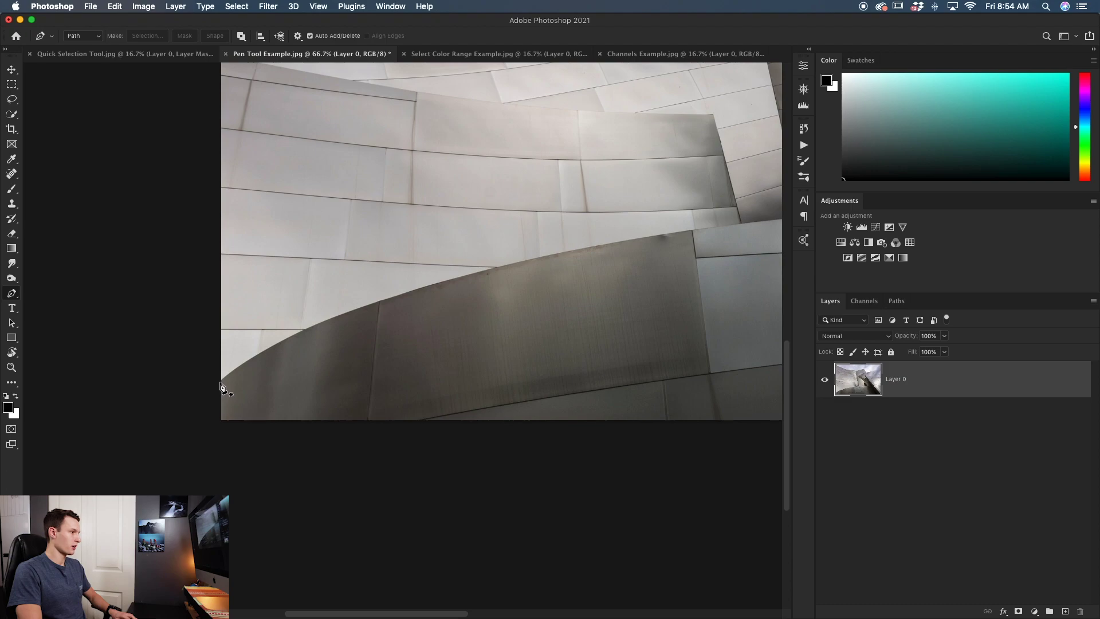
Start a new path at the image's left edge and curve it along the dark foreground wall's upper edge, adjusting the handle to fit
{"action": "left_click", "coordinate": [220, 382]}
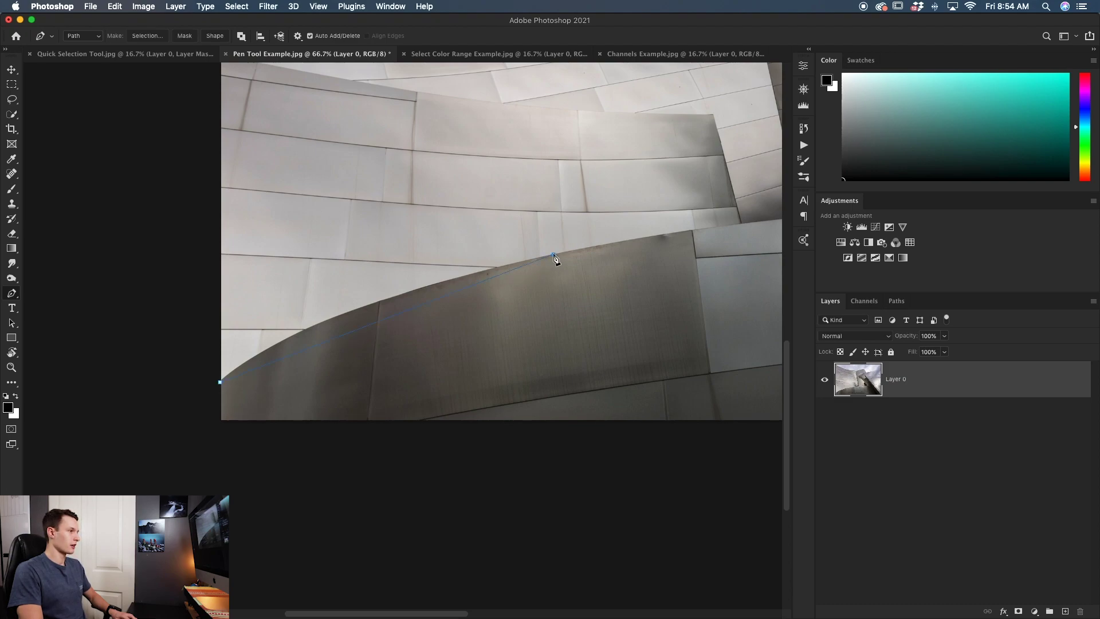
{"action": "left_click_drag", "start_coordinate": [570, 256], "coordinate": [687, 231]}
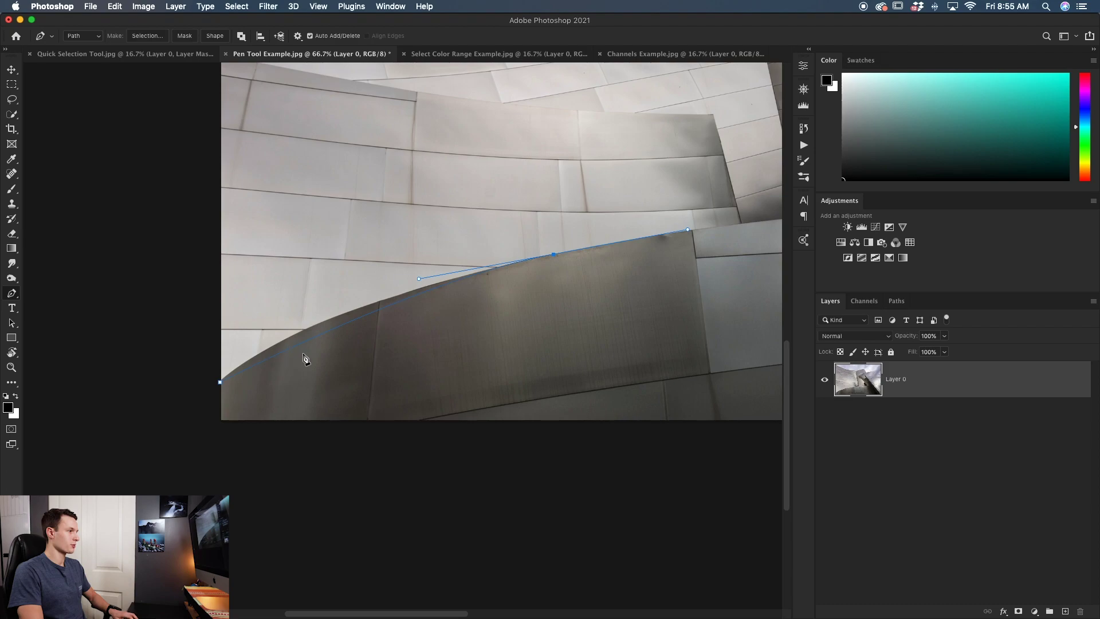
{"action": "left_click_drag", "start_coordinate": [417, 285], "coordinate": [290, 313]}
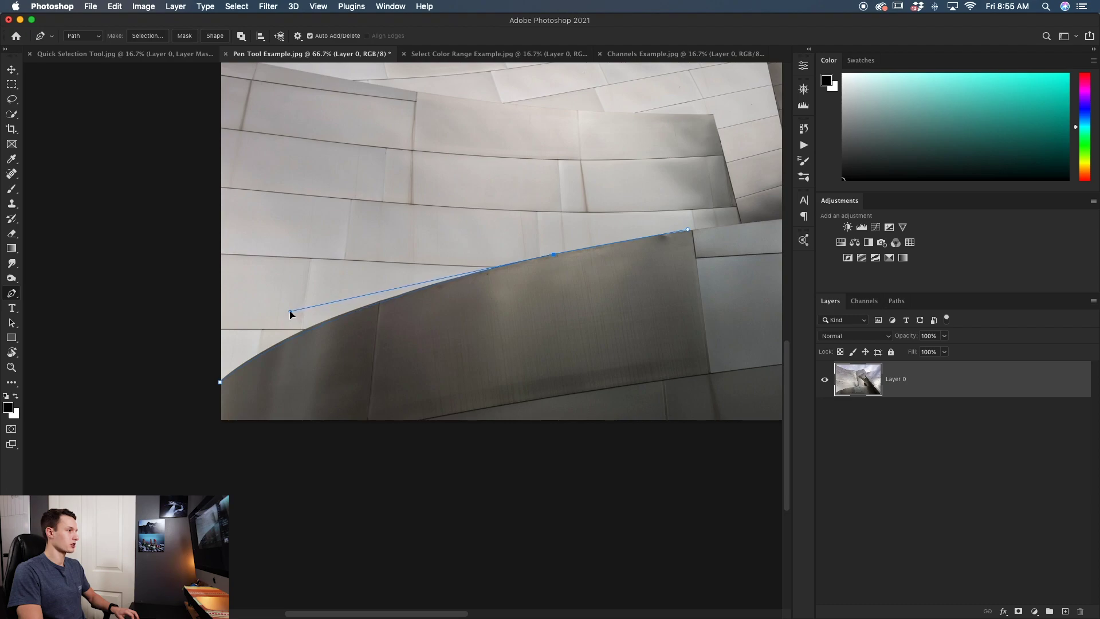
{"action": "mouse_move", "coordinate": [290, 311]}
{"action": "left_mouse_down"}
{"action": "mouse_move", "coordinate": [270, 315]}
{"action": "mouse_move", "coordinate": [281, 311]}
{"action": "left_mouse_up"}
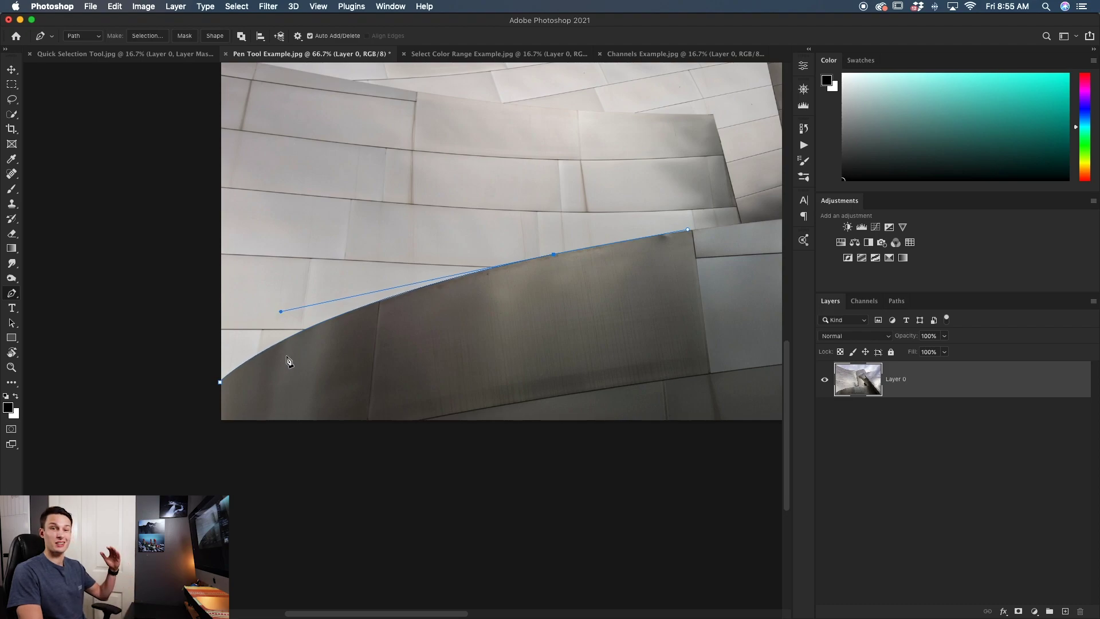
Continue the curved path along the foreground wall's upper edge to just before the arch base, adjusting both handles to follow the edge
{"action": "key", "text": "space"}
{"action": "left_click_drag", "start_coordinate": [606, 305], "coordinate": [478, 320]}
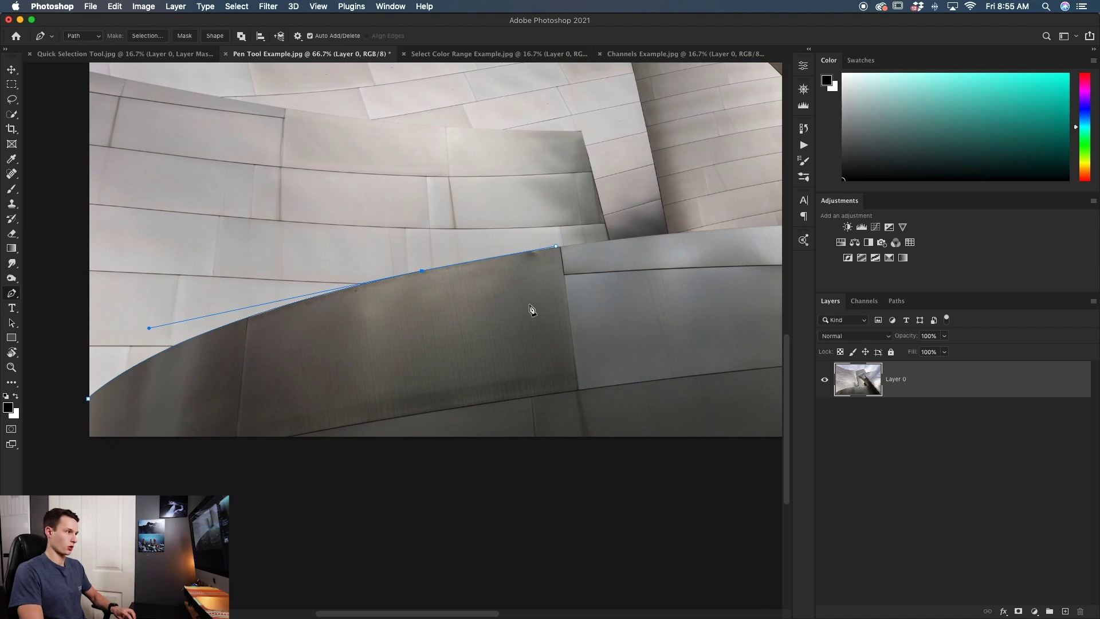
{"action": "key", "text": "space"}
{"action": "left_click_drag", "start_coordinate": [613, 287], "coordinate": [371, 307]}
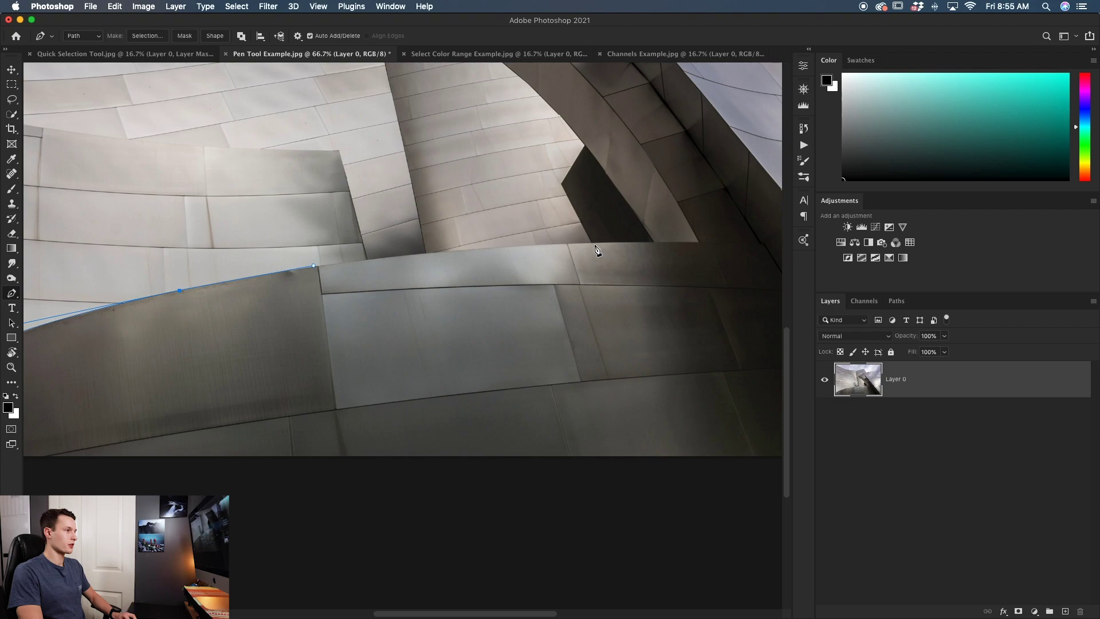
{"action": "left_click_drag", "start_coordinate": [592, 243], "coordinate": [667, 243]}
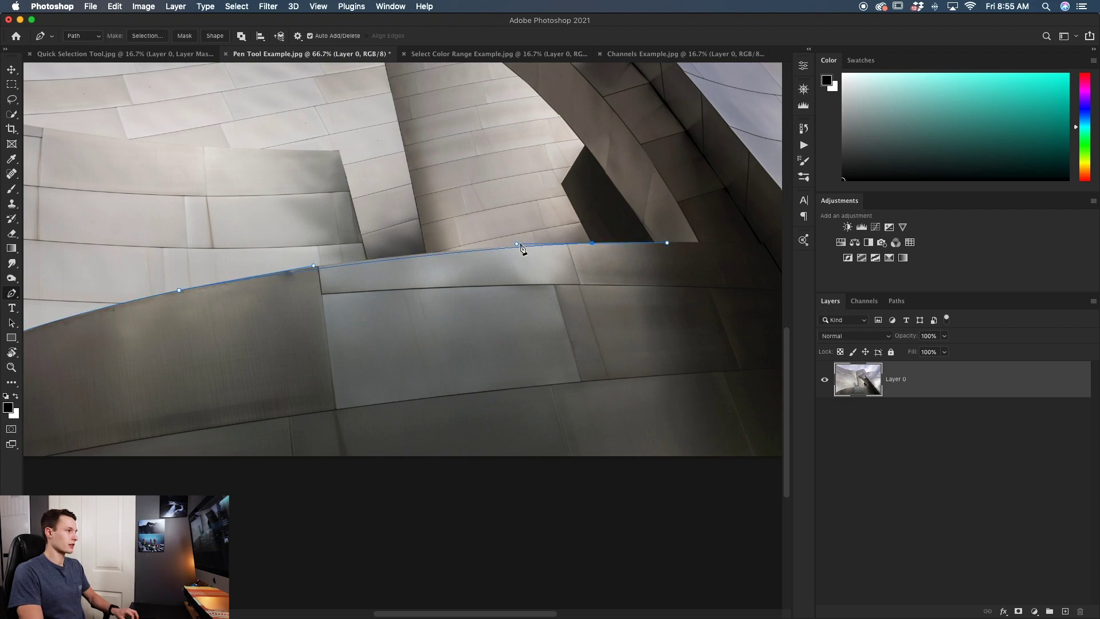
{"action": "left_click_drag", "start_coordinate": [512, 247], "coordinate": [459, 246]}
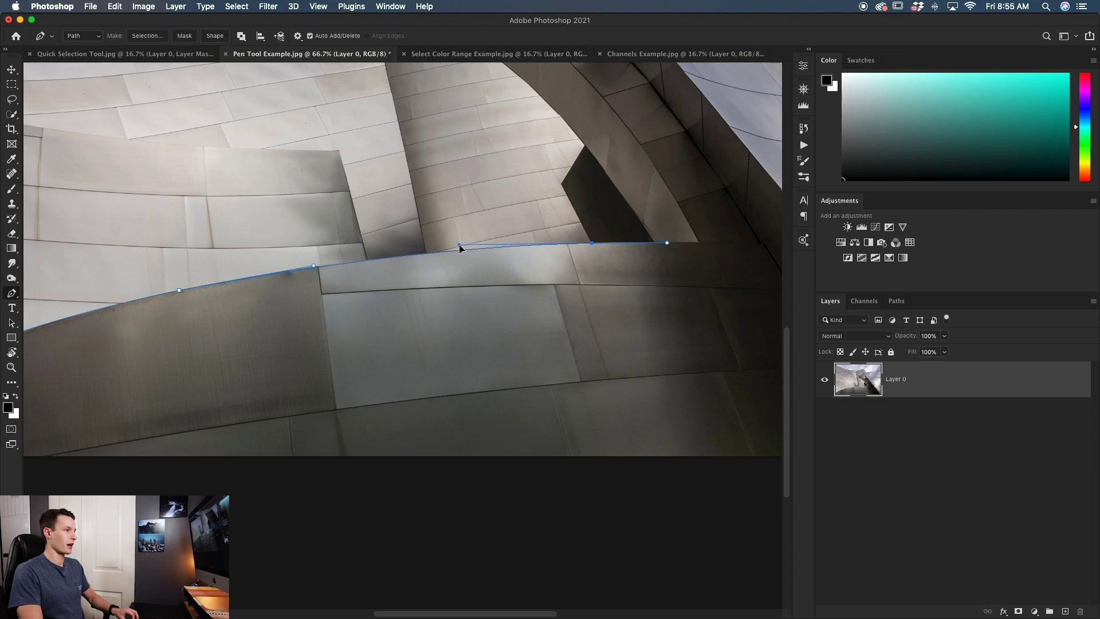
{"action": "scroll", "coordinate": [682, 256], "scroll_direction": "up", "scroll_amount": 4}
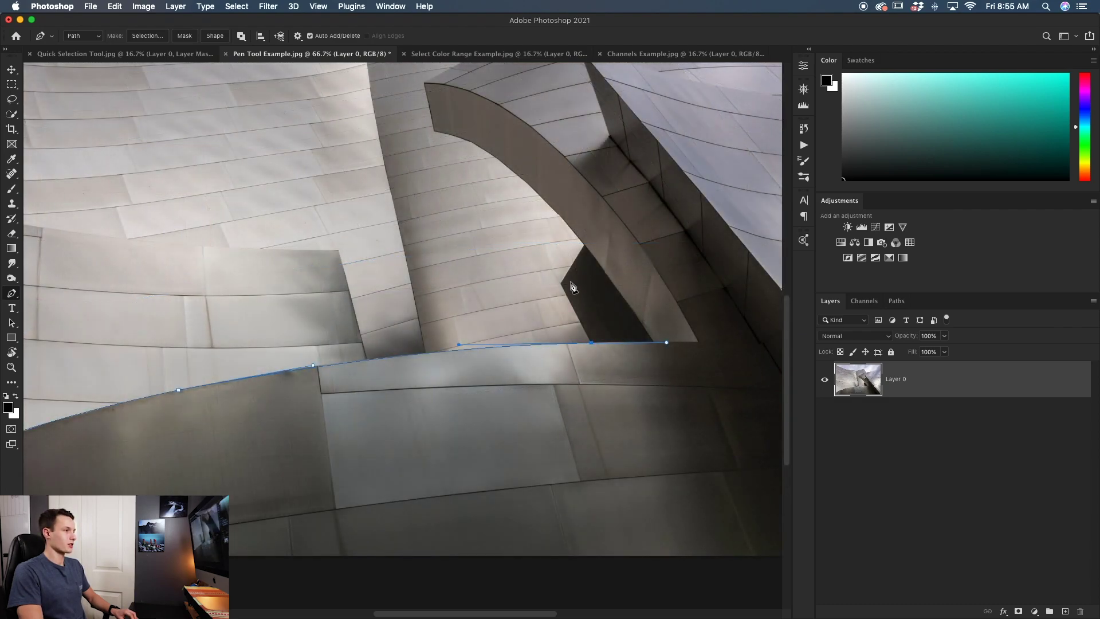
{"action": "left_click_drag", "start_coordinate": [666, 342], "coordinate": [619, 342]}
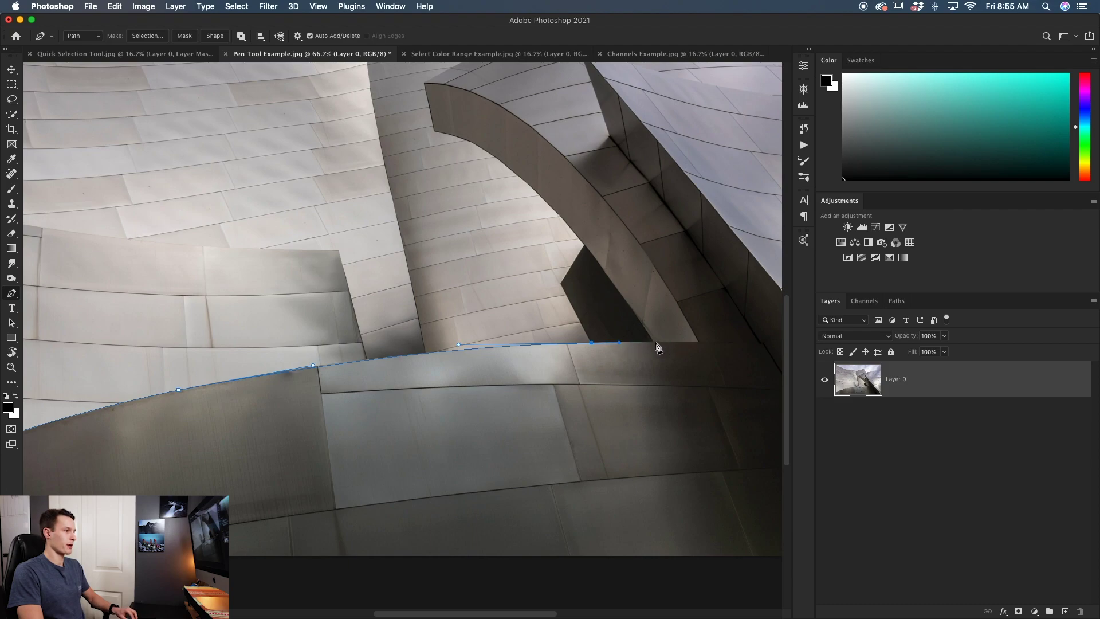
Place a corner point where the arch meets the wall, and trace the arch's inner curve with smooth anchor points up to its end
{"action": "left_click", "coordinate": [655, 343]}
{"action": "left_click_drag", "start_coordinate": [560, 215], "coordinate": [540, 205]}
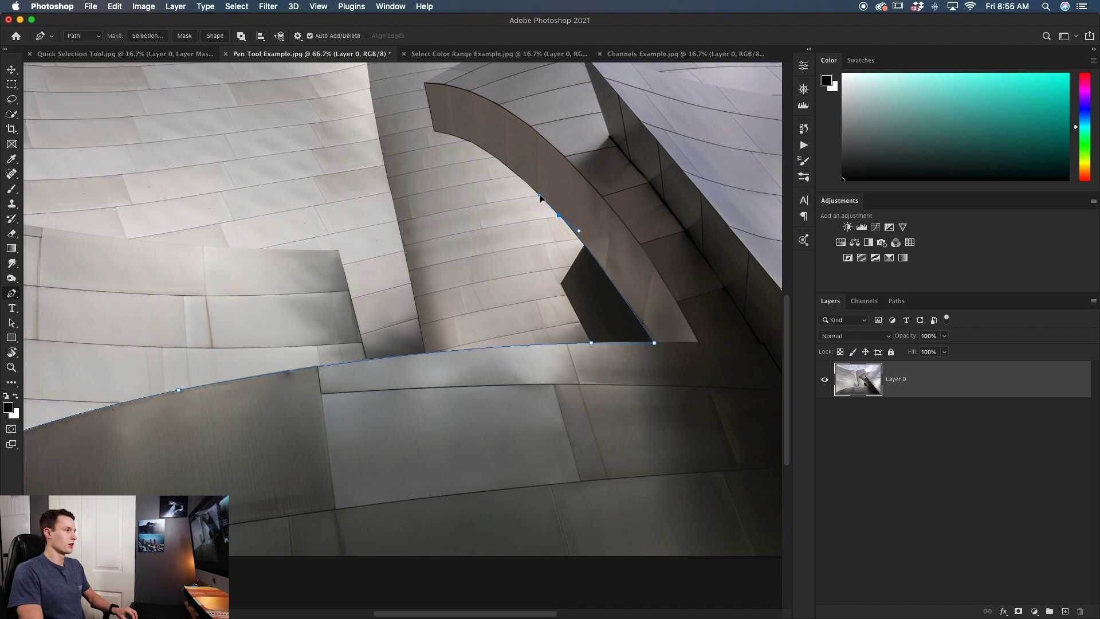
{"action": "scroll", "coordinate": [535, 201], "scroll_direction": "down", "scroll_amount": 1}
{"action": "left_click_drag", "start_coordinate": [470, 127], "coordinate": [444, 120]}
{"action": "scroll", "coordinate": [461, 142], "scroll_direction": "up", "scroll_amount": 3}
{"action": "scroll", "coordinate": [462, 142], "scroll_direction": "left", "scroll_amount": 2}
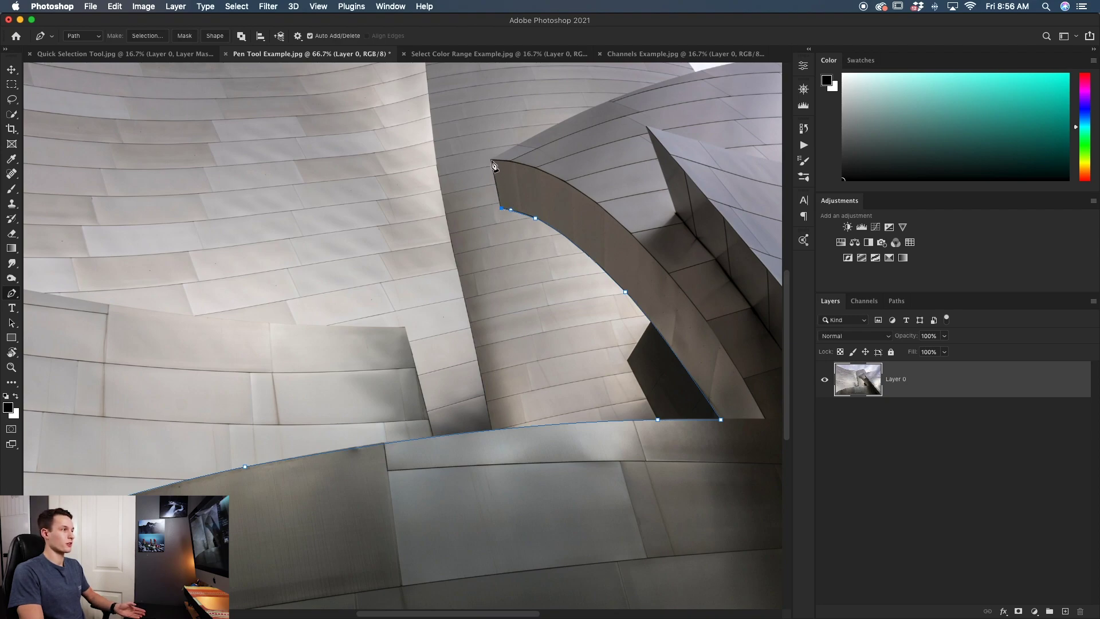
Continue the path from the arch's upper tip along the roof edge with curved anchor points, shortening the last forward handle
{"action": "left_click_drag", "start_coordinate": [571, 183], "coordinate": [431, 327]}
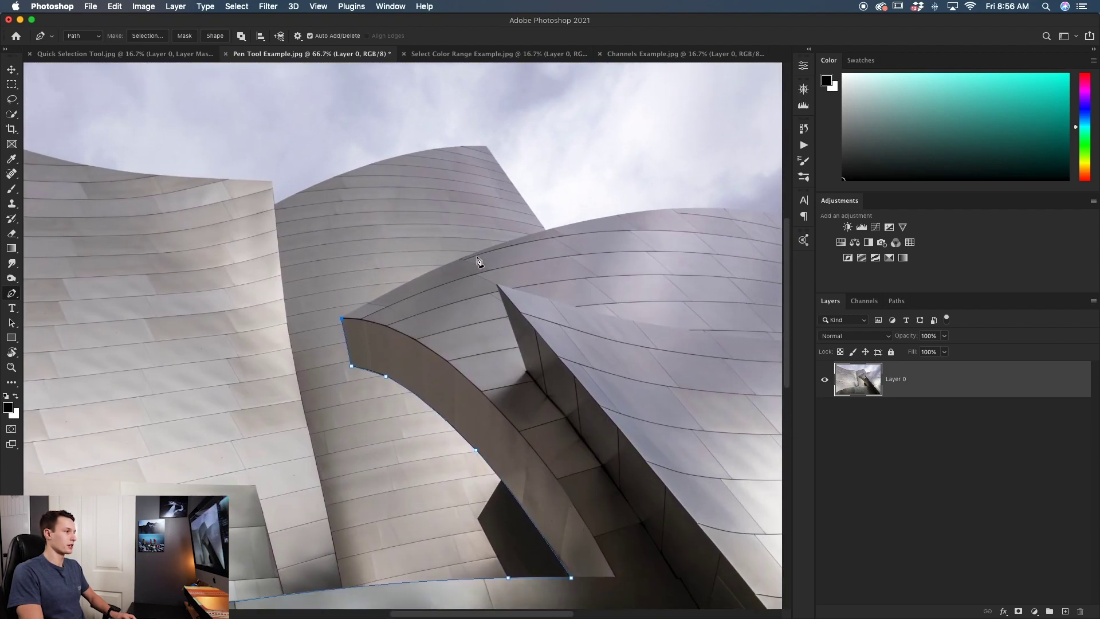
{"action": "left_click_drag", "start_coordinate": [467, 257], "coordinate": [474, 257]}
{"action": "left_click_drag", "start_coordinate": [558, 246], "coordinate": [336, 337]}
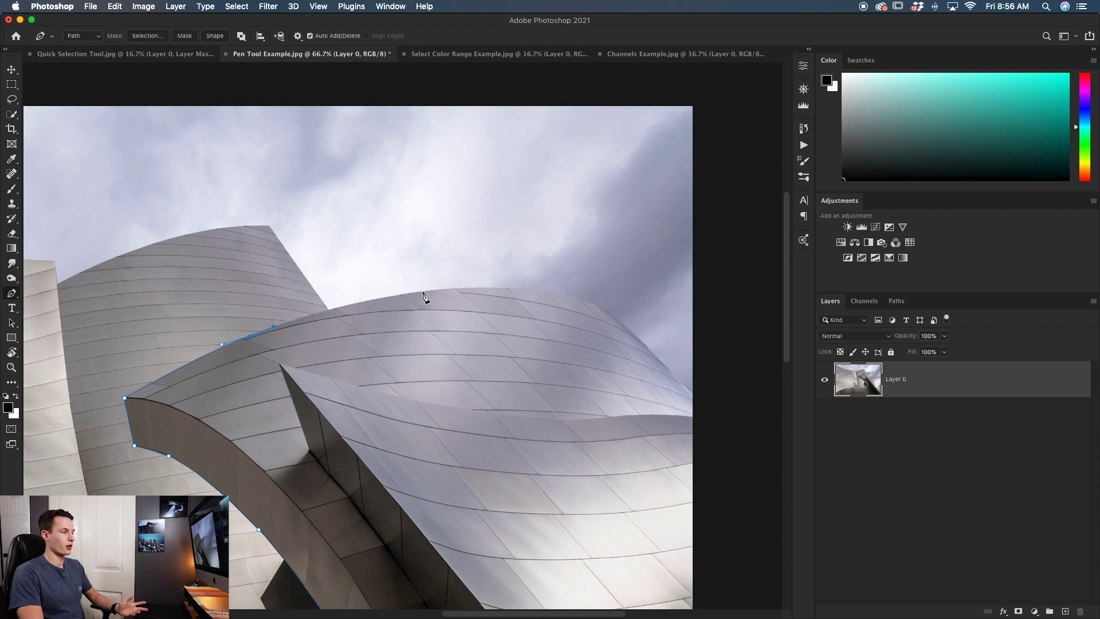
{"action": "left_click_drag", "start_coordinate": [425, 291], "coordinate": [475, 287]}
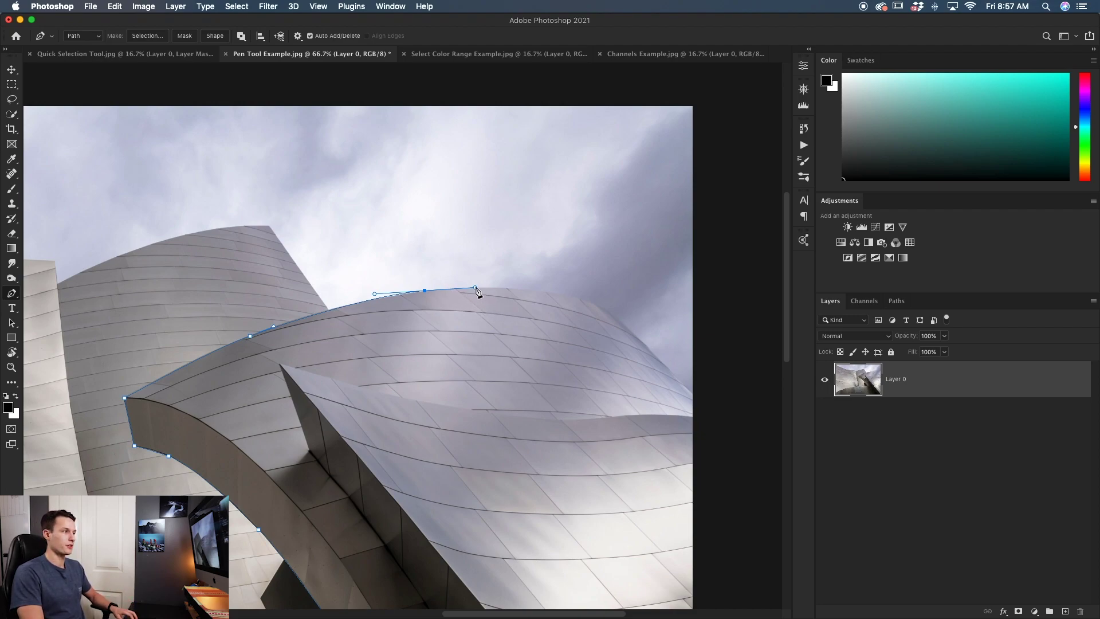
{"action": "left_click_drag", "start_coordinate": [472, 287], "coordinate": [461, 289]}
Try swinging the roof anchor's forward handle upward independently and adding a point farther along the edge, and undo that point
{"action": "left_click_drag", "start_coordinate": [471, 287], "coordinate": [420, 250], "text": "alt"}
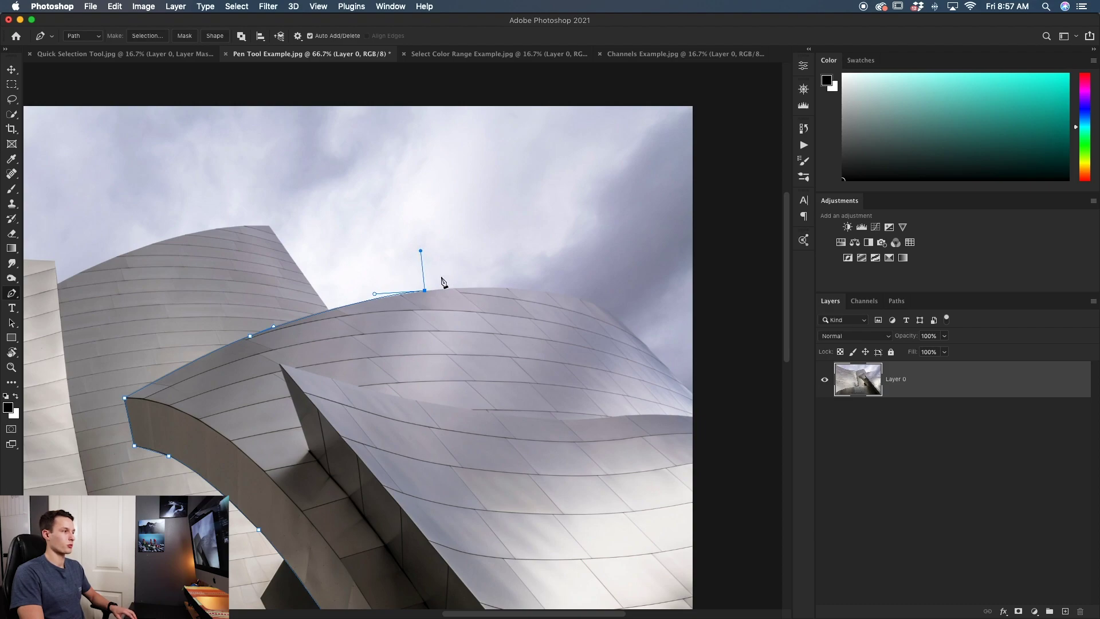
{"action": "left_click", "coordinate": [536, 290]}
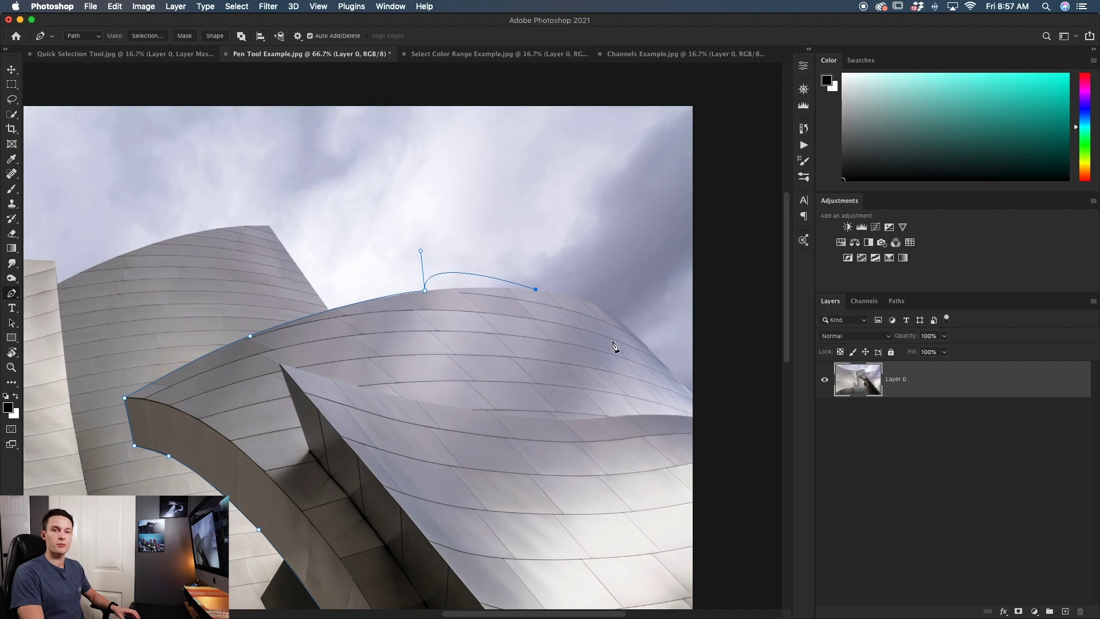
{"action": "key", "text": "super+z"}
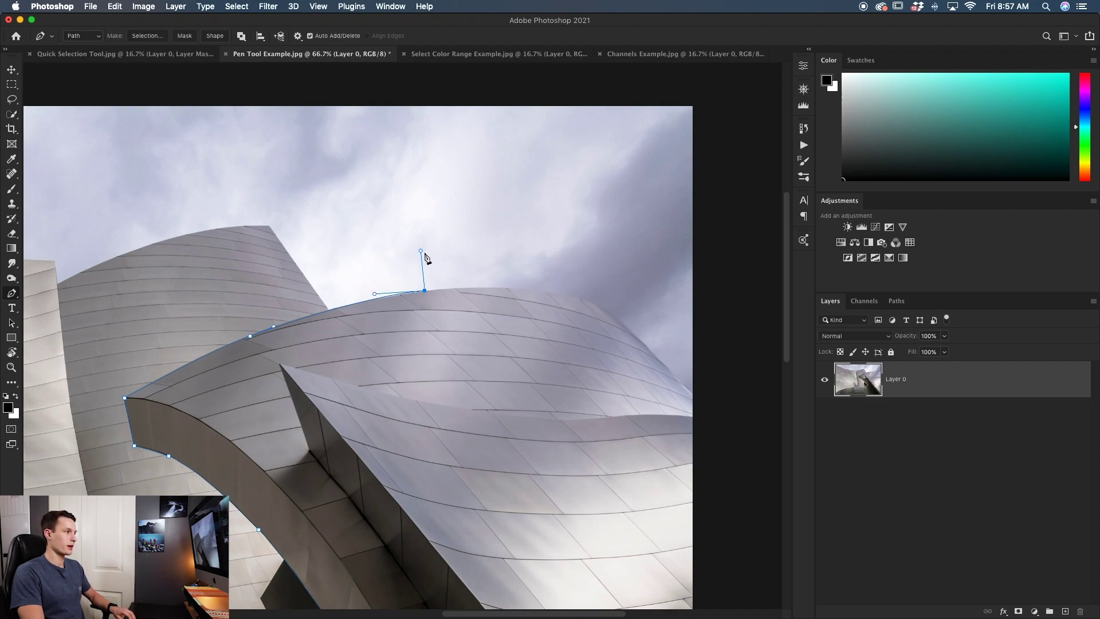
Realign the roof anchor's forward handle with the edge, and add curved anchor points over the crest of the roof
{"action": "left_click_drag", "start_coordinate": [420, 250], "coordinate": [458, 287]}
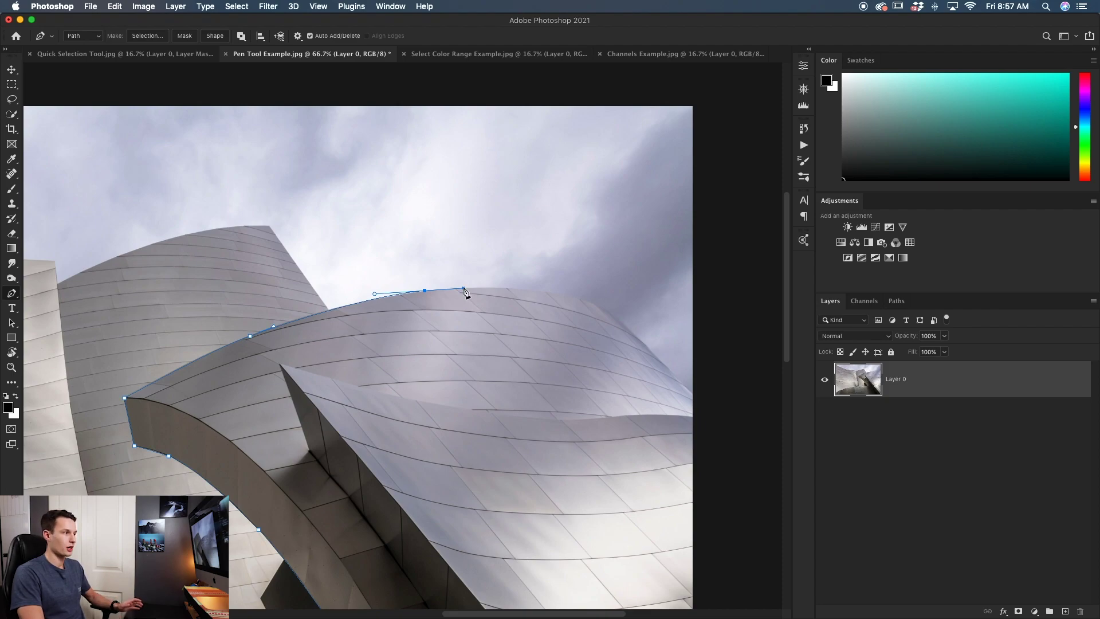
{"action": "left_click_drag", "start_coordinate": [515, 288], "coordinate": [521, 288]}
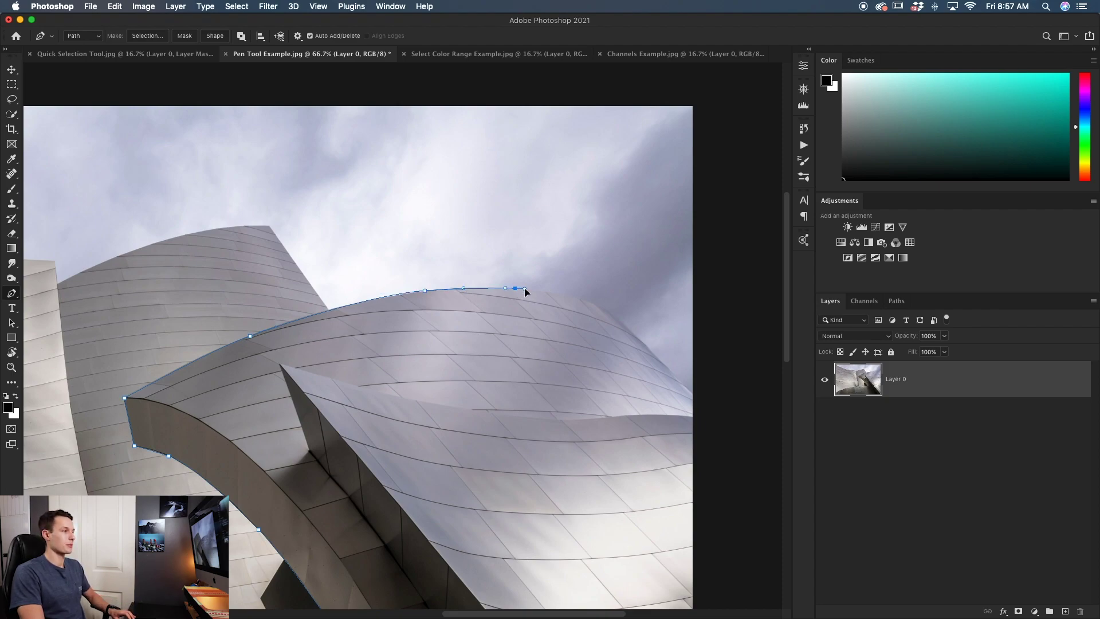
{"action": "left_click_drag", "start_coordinate": [595, 303], "coordinate": [604, 304]}
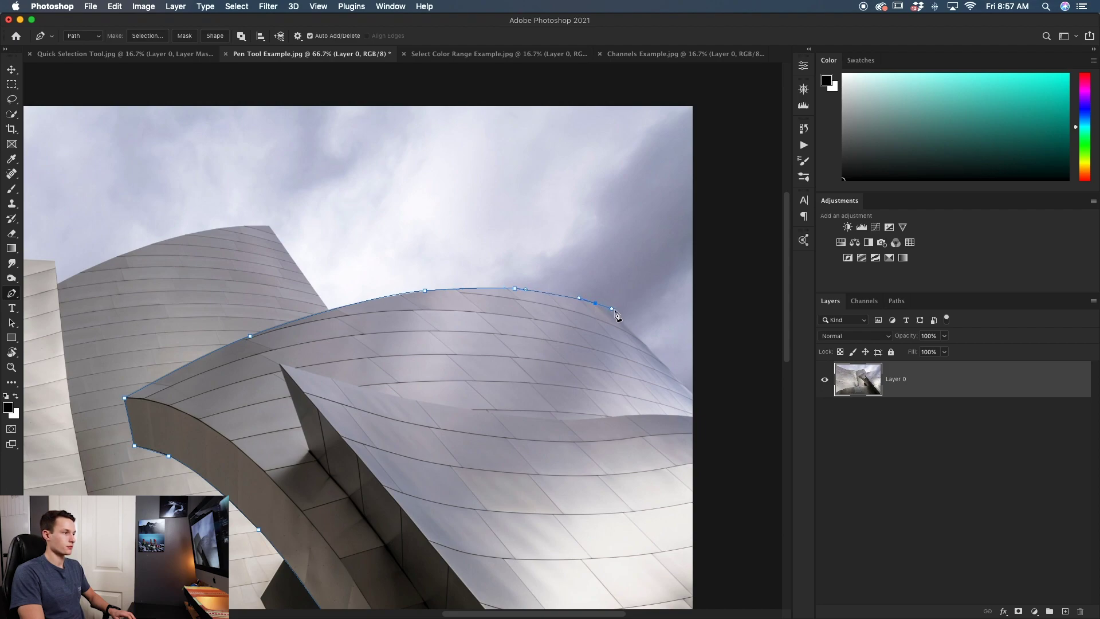
Add a curved anchor point on the roof's descending edge, and fine-tune its position and handle to match the outline
{"action": "left_click_drag", "start_coordinate": [620, 320], "coordinate": [628, 331]}
{"action": "scroll", "coordinate": [633, 333], "scroll_direction": "up", "scroll_amount": 2}
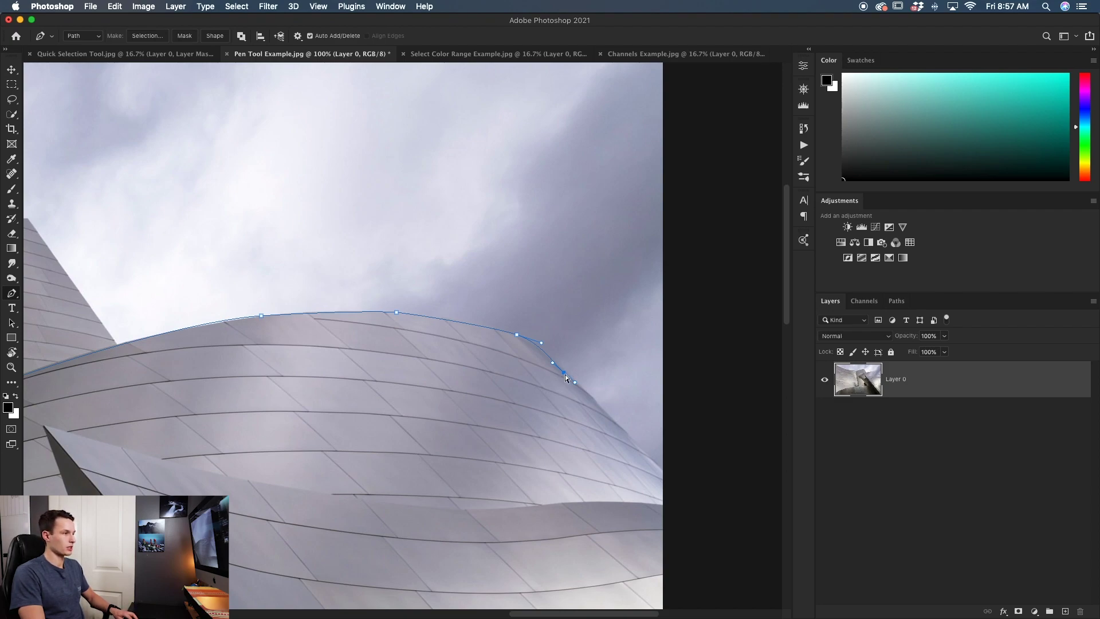
{"action": "left_click_drag", "start_coordinate": [564, 373], "coordinate": [577, 324]}
{"action": "left_click_drag", "start_coordinate": [605, 367], "coordinate": [578, 383]}
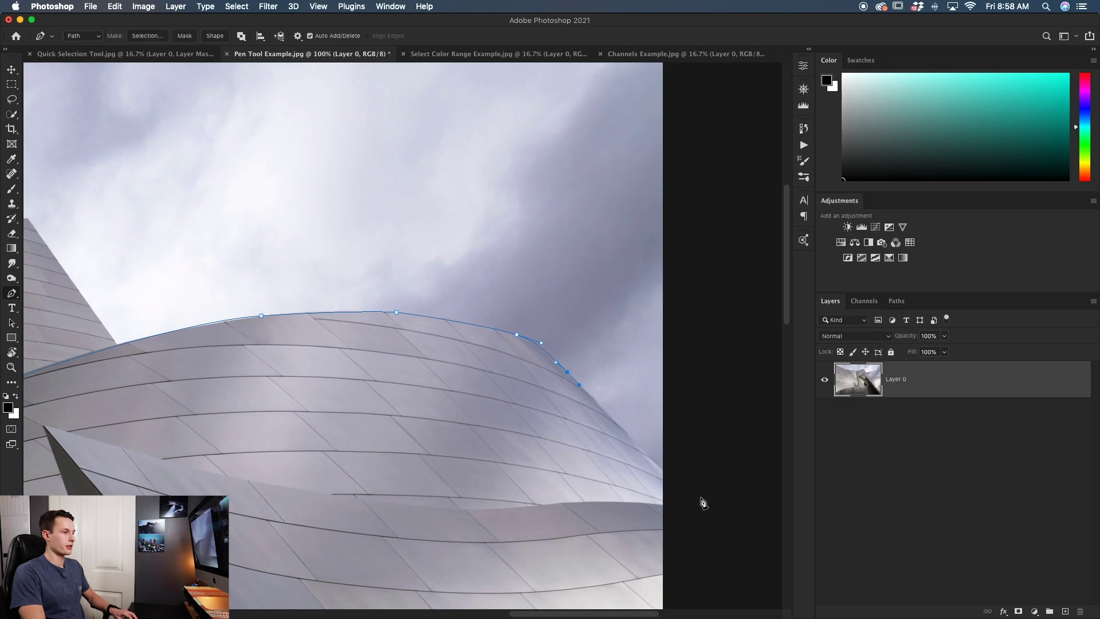
Extend the path past the image's right edge and around the outside of the canvas below, closing it at the first anchor point
{"action": "left_click", "coordinate": [676, 478]}
{"action": "left_click_drag", "start_coordinate": [675, 478], "coordinate": [675, 482]}
{"action": "key", "text": "super+minus"}
{"action": "key", "text": "super+minus"}
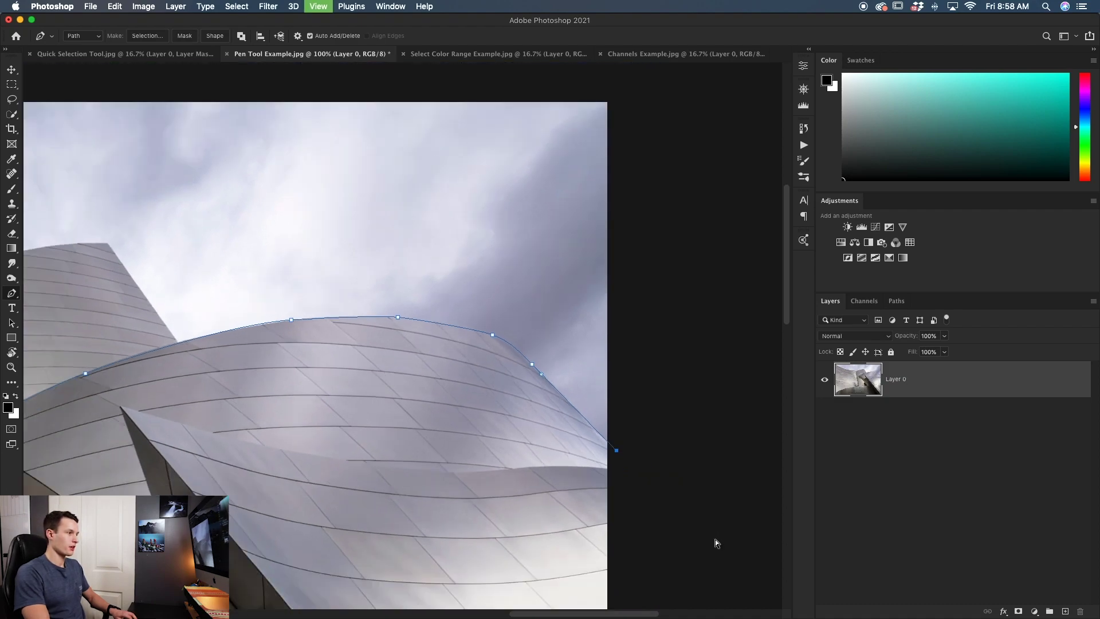
{"action": "key", "text": "super+minus"}
{"action": "left_click", "coordinate": [724, 523]}
{"action": "left_click", "coordinate": [627, 585]}
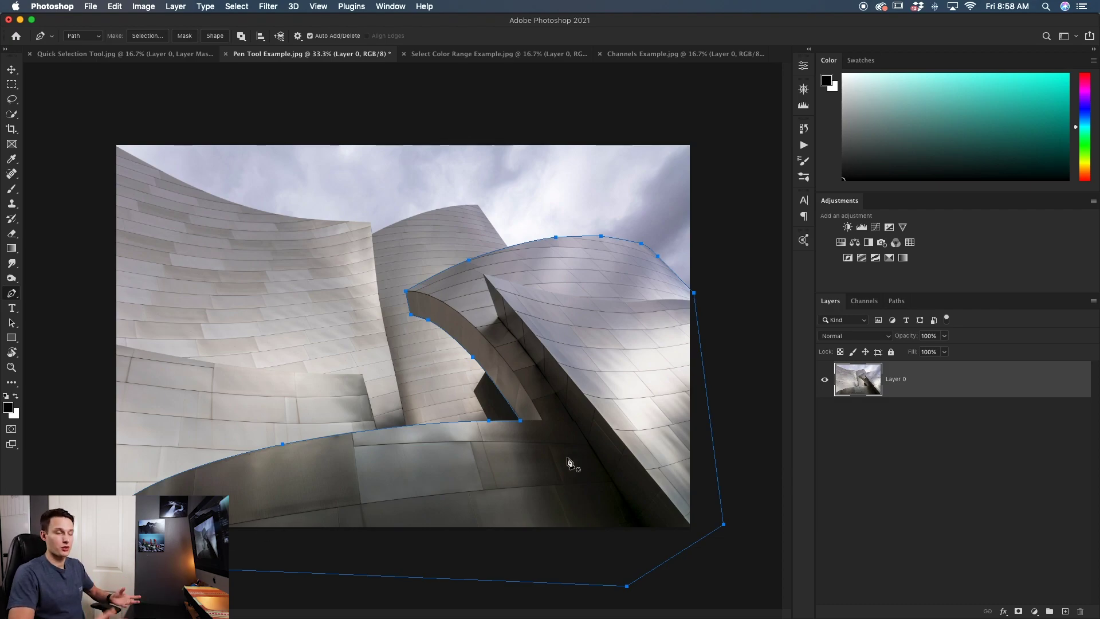
Convert the closed building path into a new anti-aliased selection with a 0-pixel feather radius, and add it to Layer 0 as a layer mask
{"action": "right_click", "coordinate": [596, 316]}
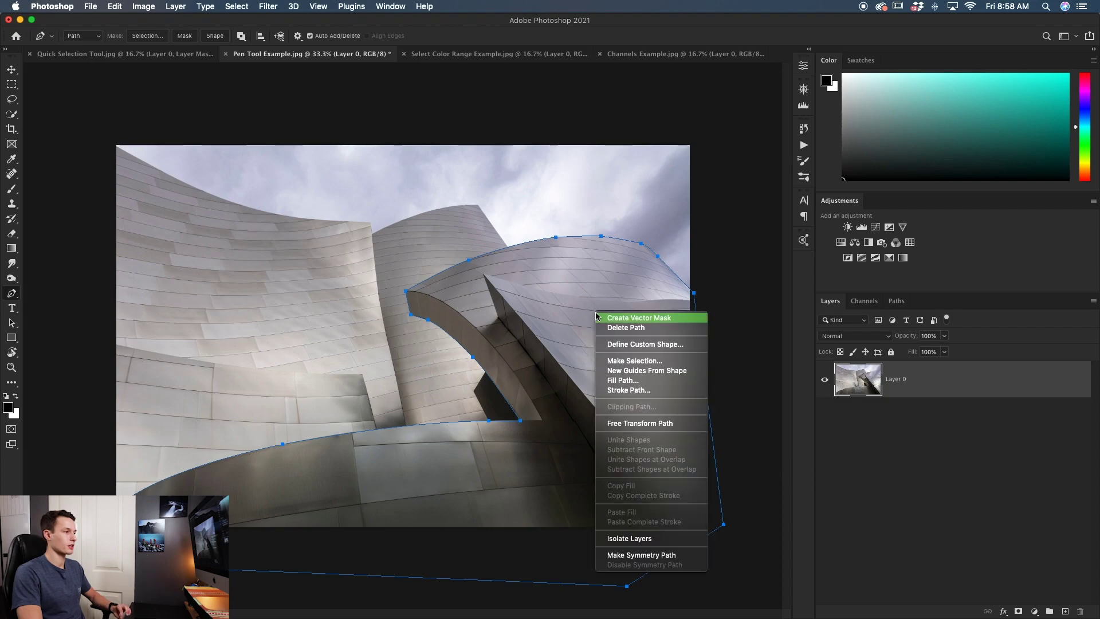
{"action": "left_click", "coordinate": [630, 360]}
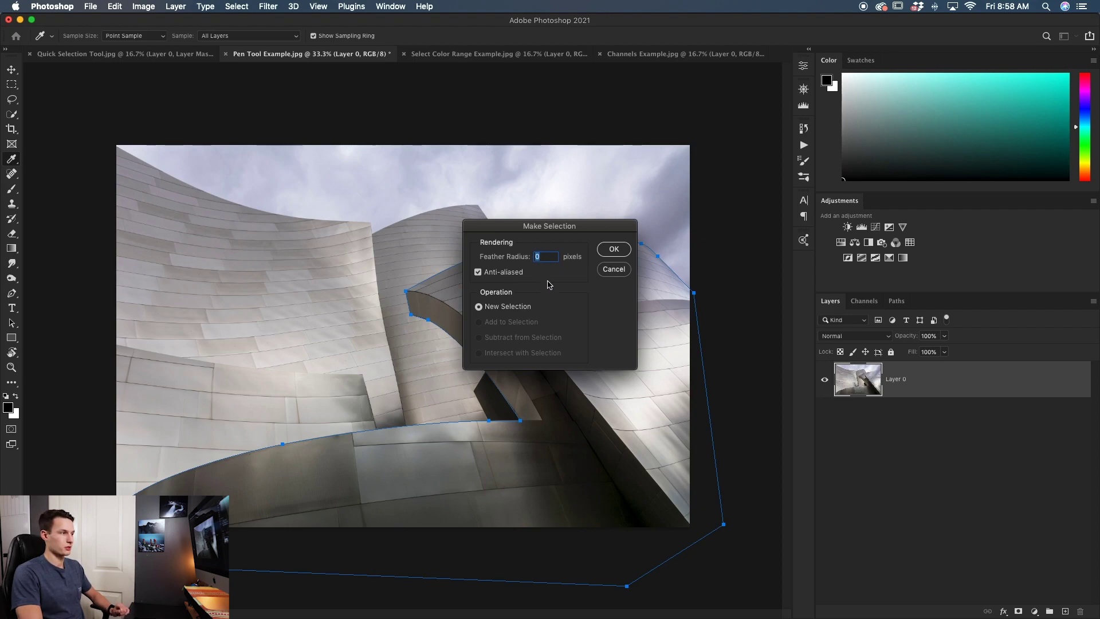
{"action": "left_click", "coordinate": [613, 250]}
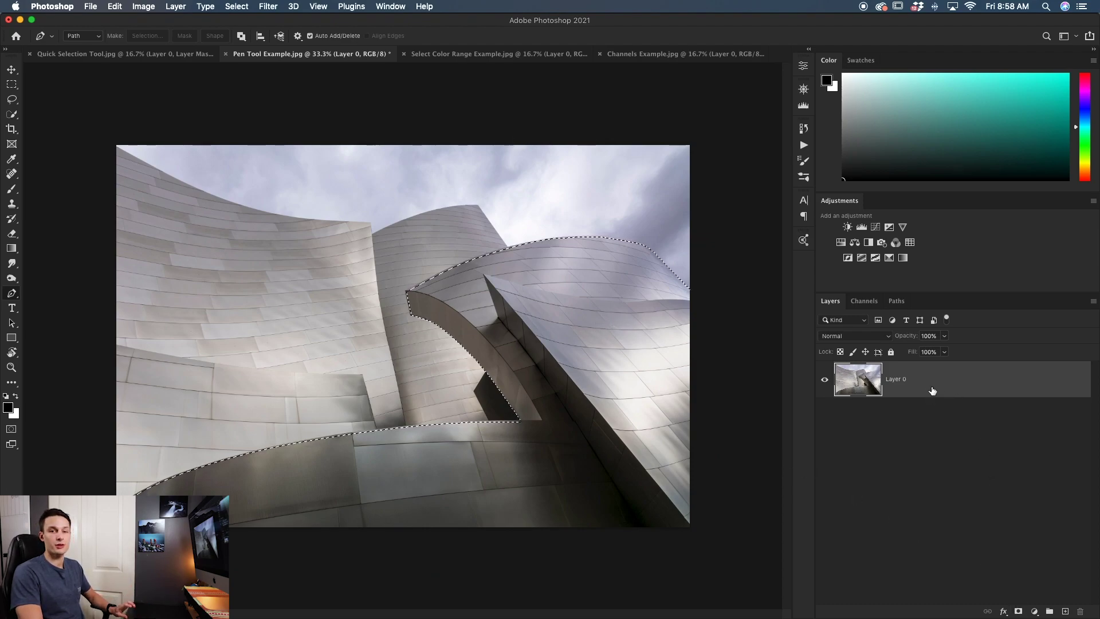
{"action": "left_click", "coordinate": [1018, 609]}
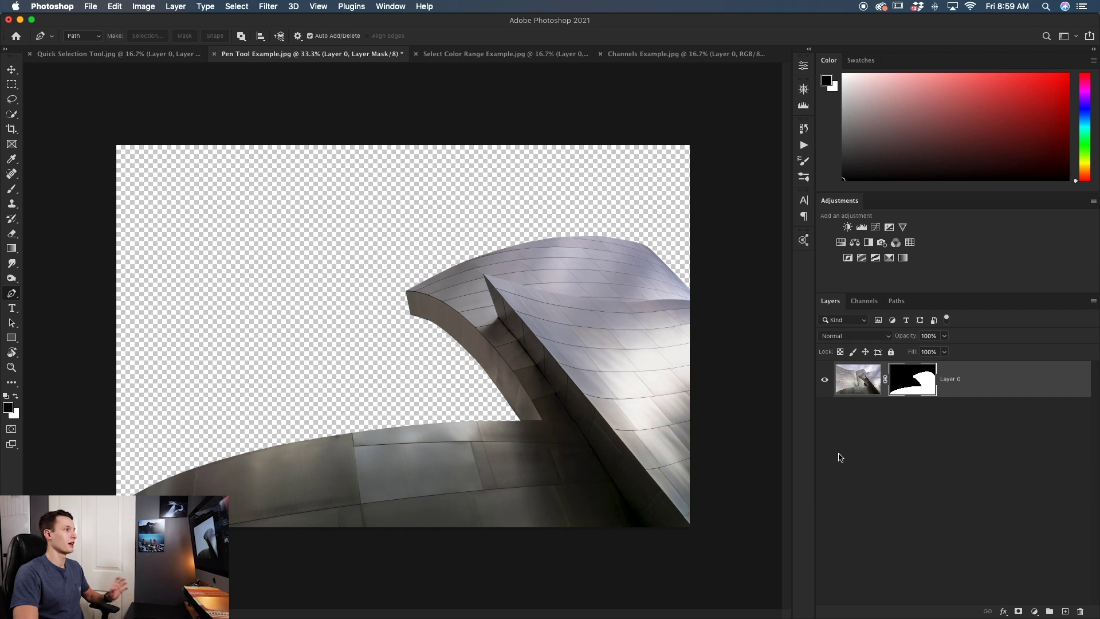
Start a Color Range selection in Select Color Range Example.jpg and sample several sky tones in turn, ending on the mid-blue sky above the palms
{"action": "left_click", "coordinate": [501, 60]}
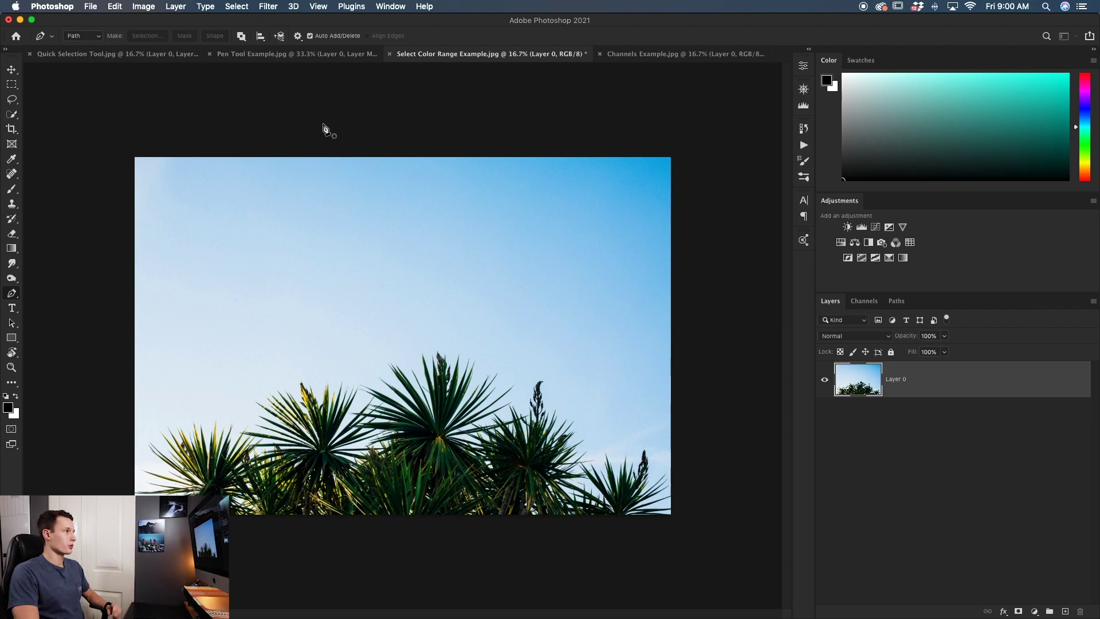
{"action": "left_click", "coordinate": [240, 7]}
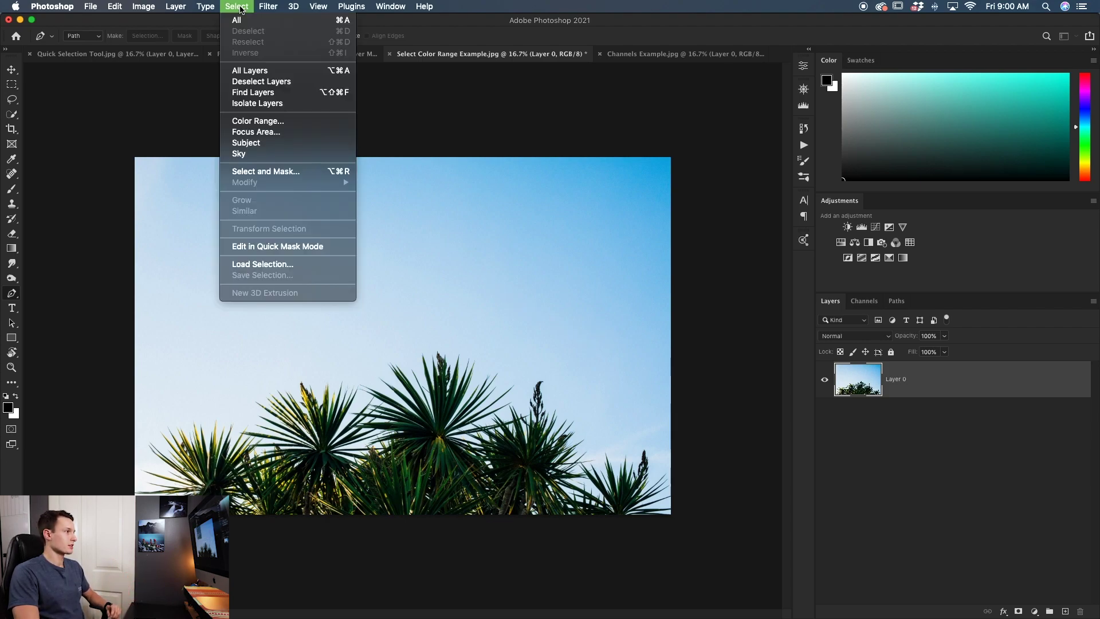
{"action": "left_click", "coordinate": [276, 121]}
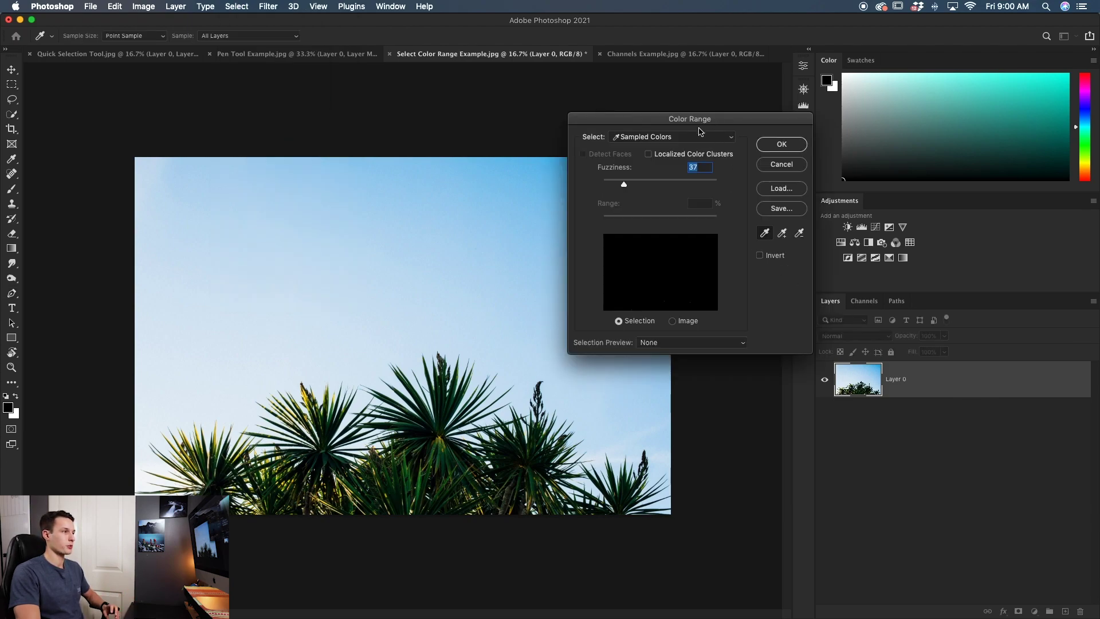
{"action": "left_click_drag", "start_coordinate": [723, 122], "coordinate": [761, 112]}
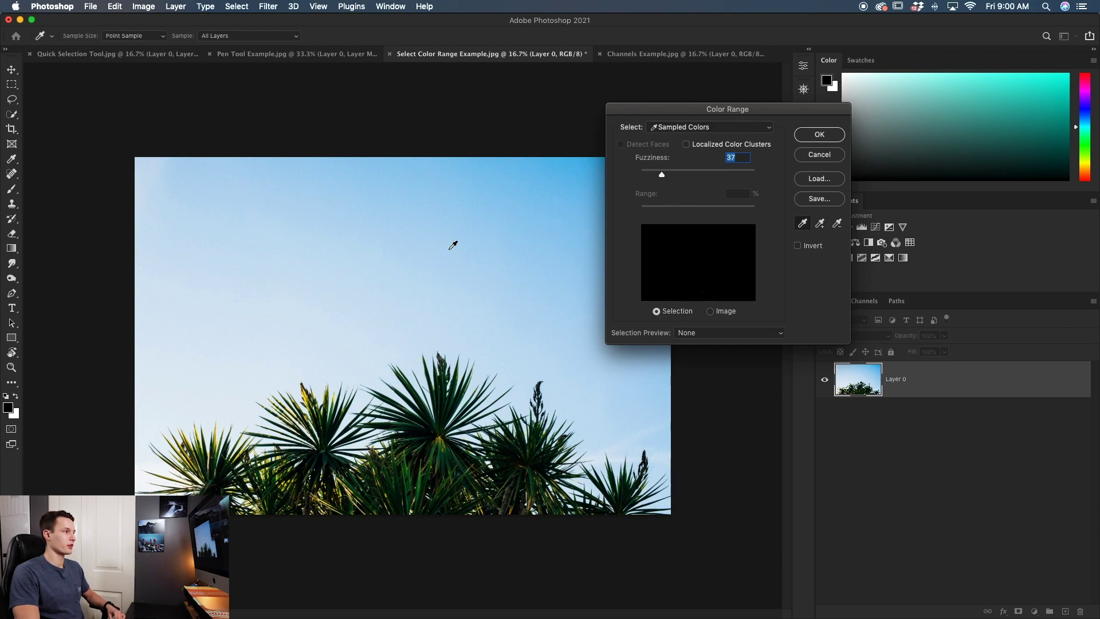
{"action": "left_click", "coordinate": [395, 226]}
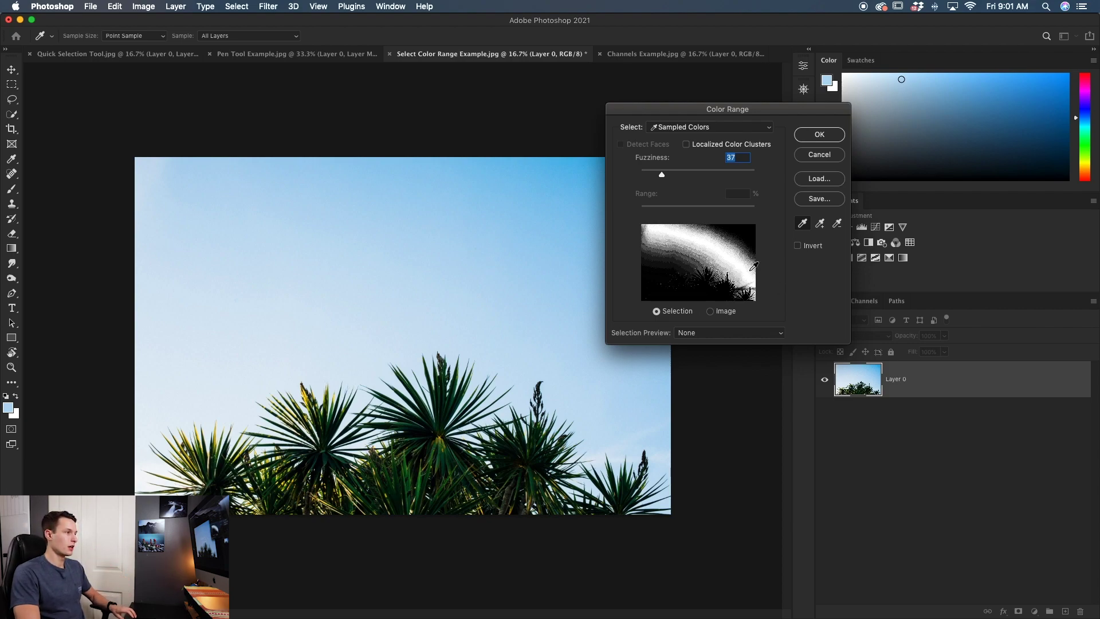
{"action": "left_click", "coordinate": [585, 196]}
{"action": "left_click", "coordinate": [275, 270]}
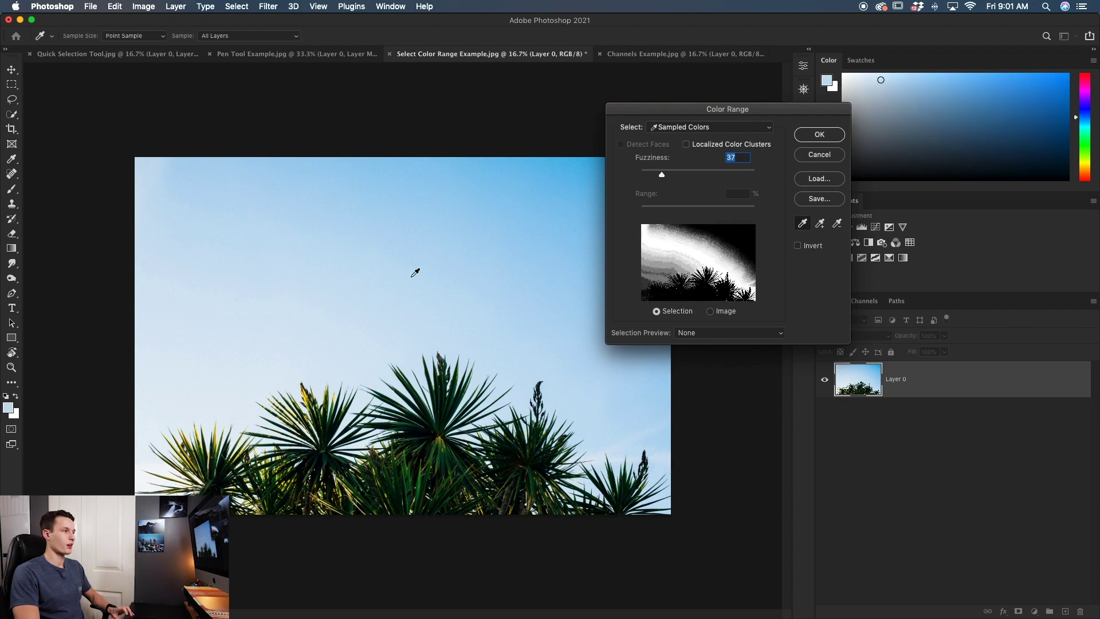
{"action": "left_click", "coordinate": [480, 225]}
{"action": "left_click", "coordinate": [427, 238]}
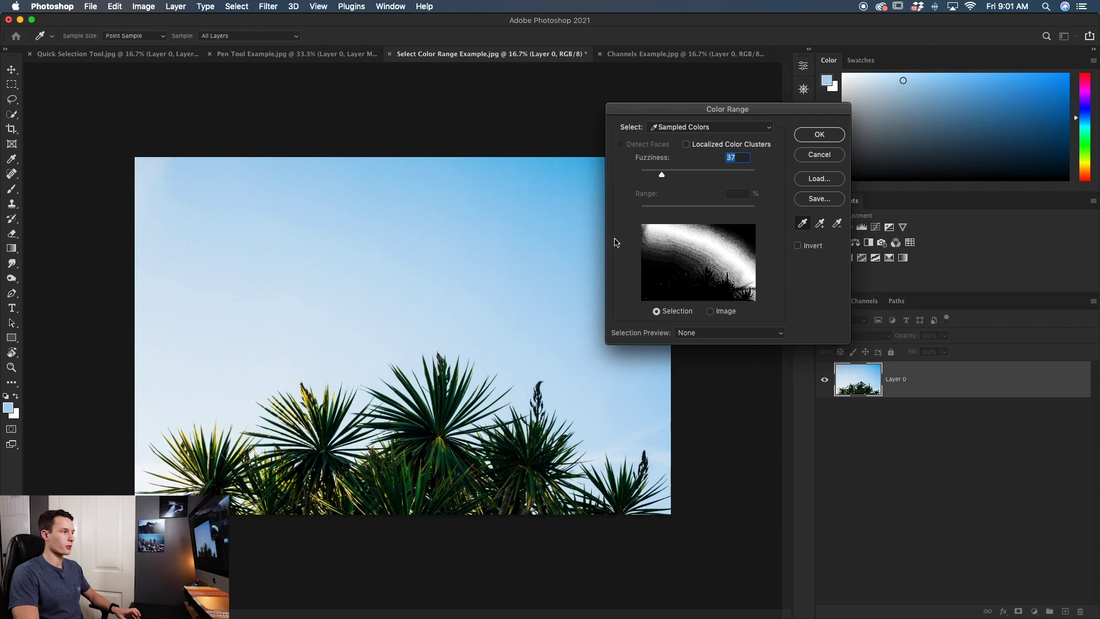
Add further sky tones to the sampled colors, from the darker blue through the pale middle down to the whitish sky beside the palms
{"action": "left_click", "coordinate": [538, 204]}
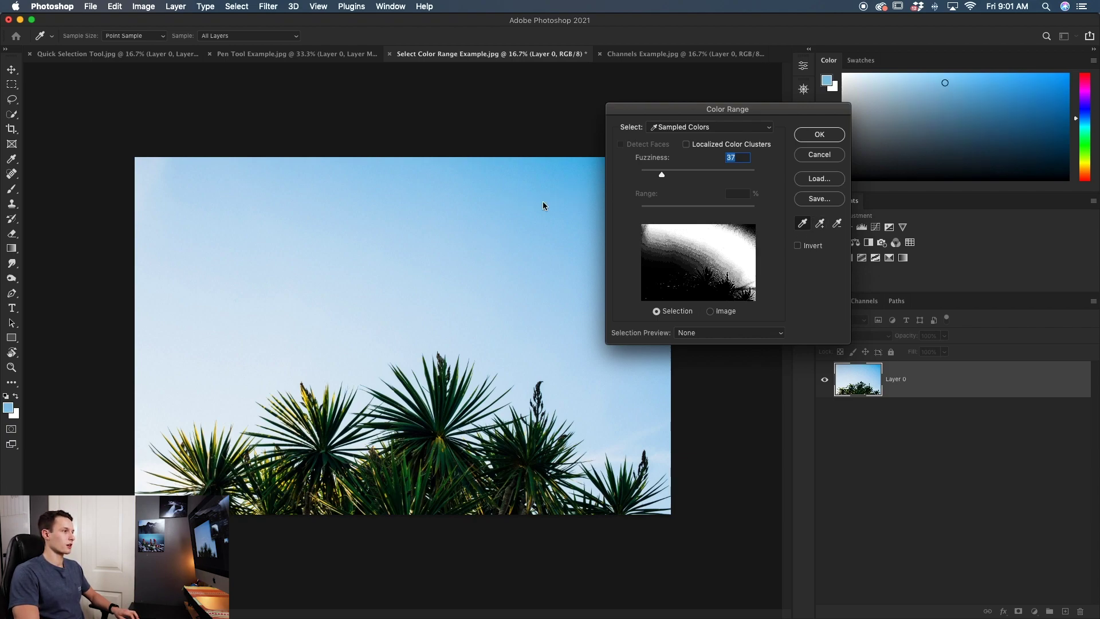
{"action": "left_click", "coordinate": [419, 250]}
{"action": "left_click", "coordinate": [257, 301]}
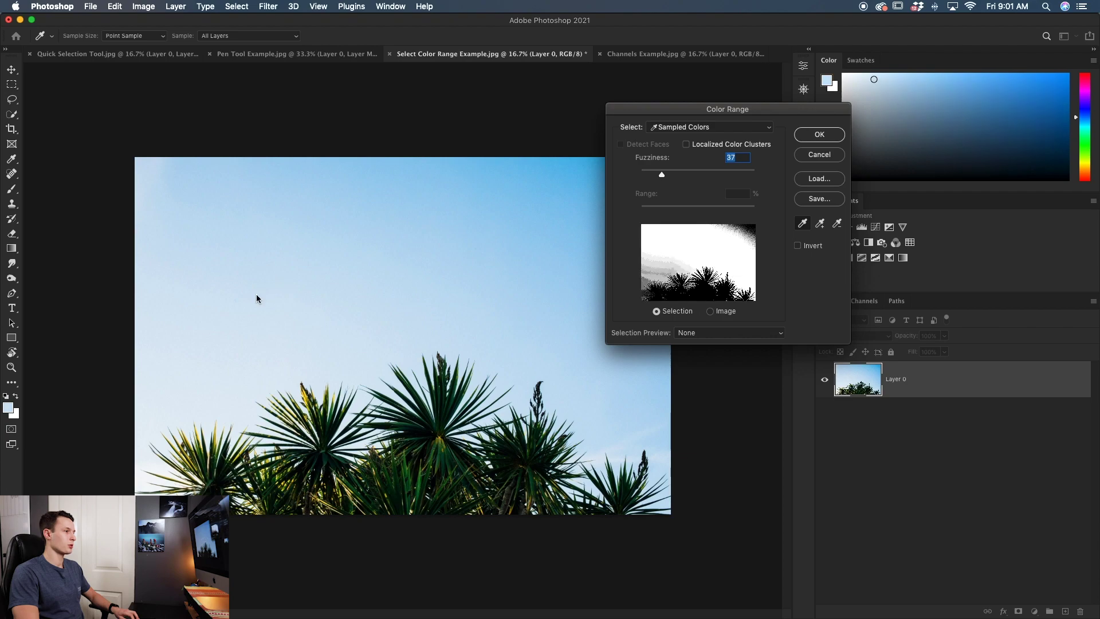
{"action": "left_click", "coordinate": [194, 339]}
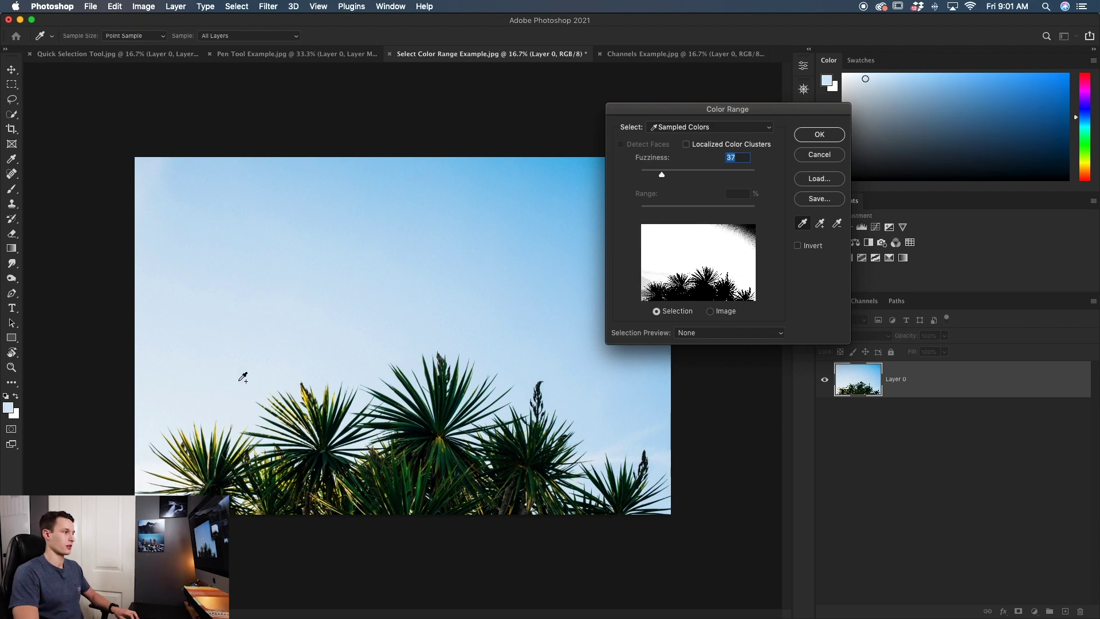
{"action": "left_click", "coordinate": [150, 421]}
{"action": "left_click", "coordinate": [146, 451]}
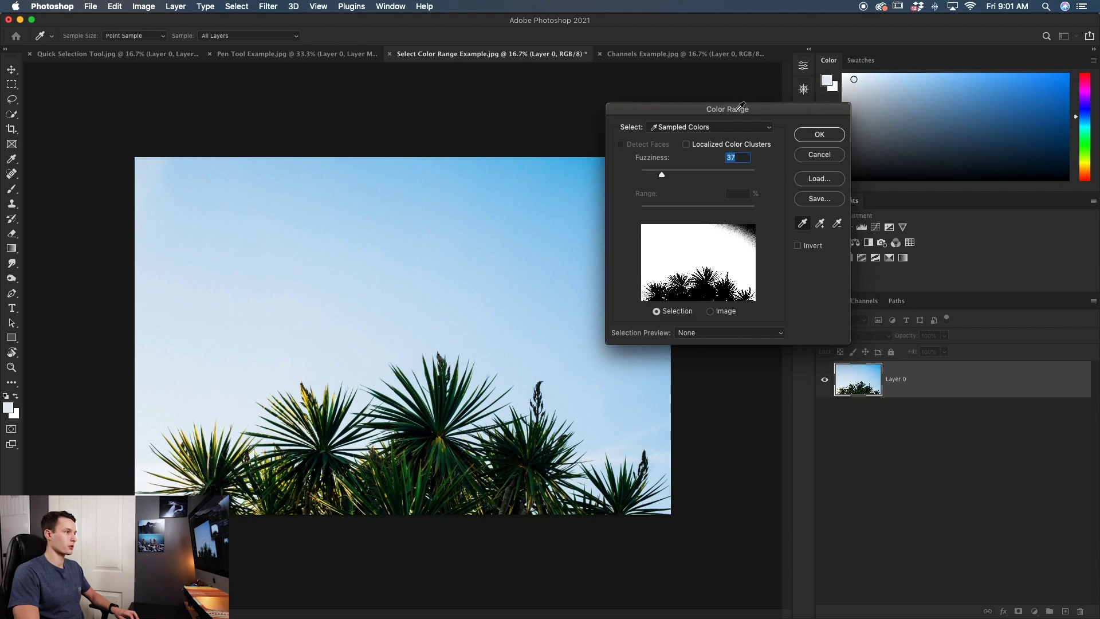
Move the Color Range dialog off the sky's darkest corner and add that deep blue to the sampled colors
{"action": "left_click_drag", "start_coordinate": [726, 106], "coordinate": [206, 71]}
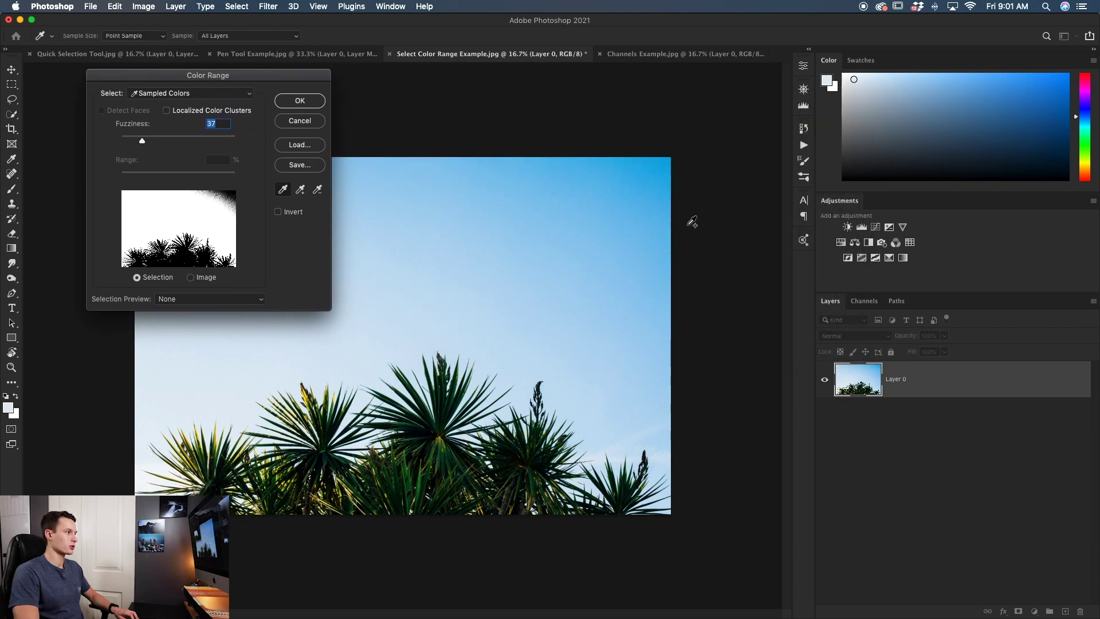
{"action": "left_click", "coordinate": [627, 189]}
{"action": "left_click", "coordinate": [646, 166]}
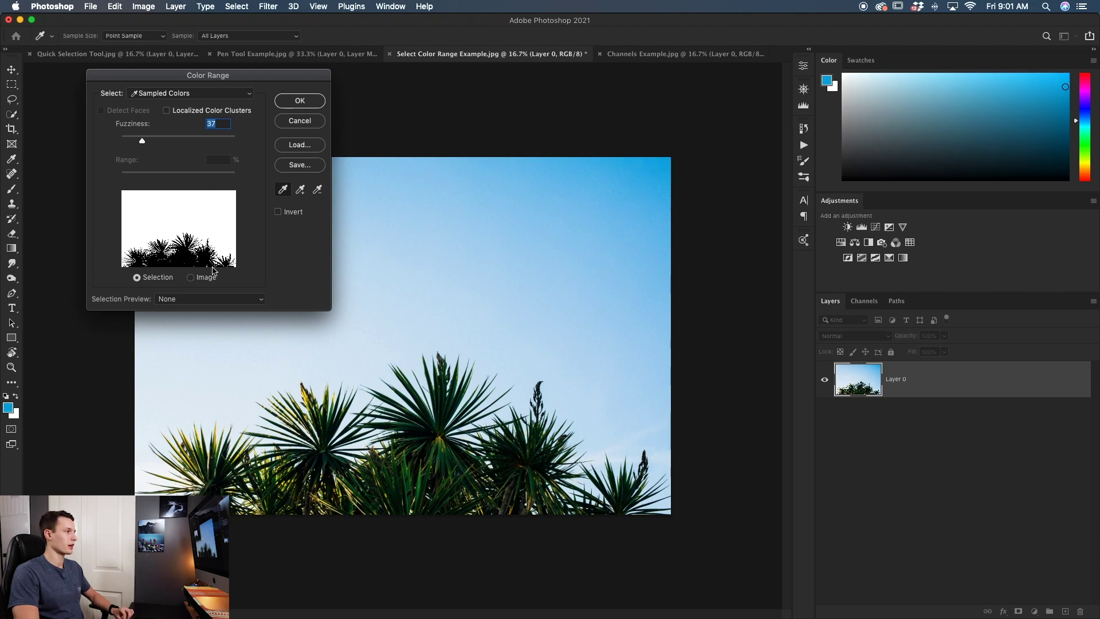
Preview the selection in Grayscale, add the remaining gray sky patch beside the lowest palm leaves, and set the preview back to None
{"action": "left_click", "coordinate": [190, 299]}
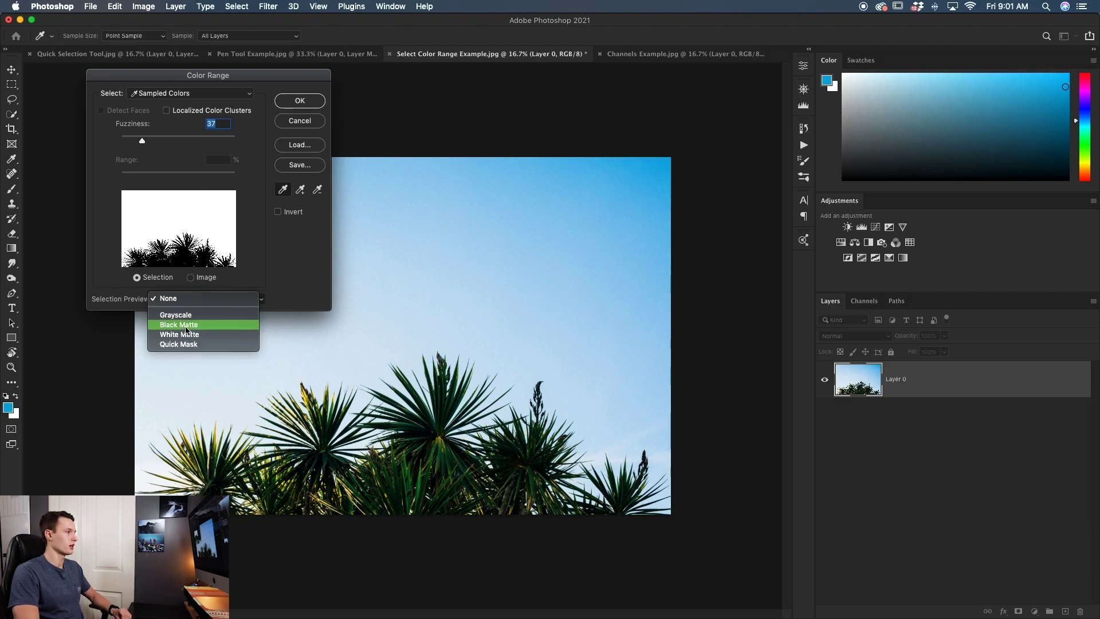
{"action": "left_click", "coordinate": [188, 321]}
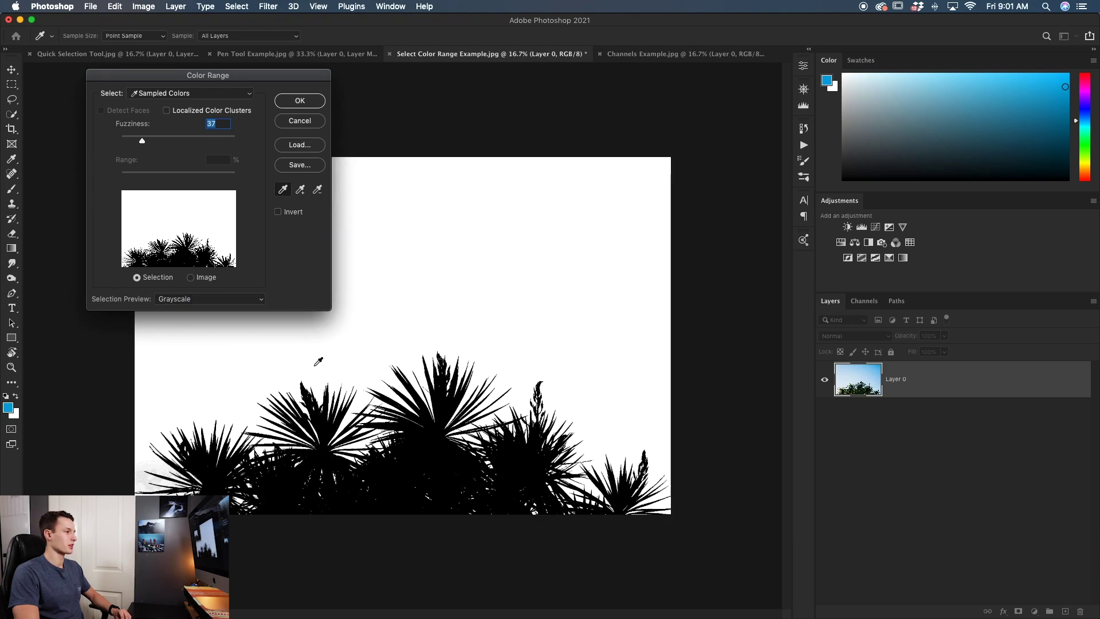
{"action": "left_click", "coordinate": [145, 483]}
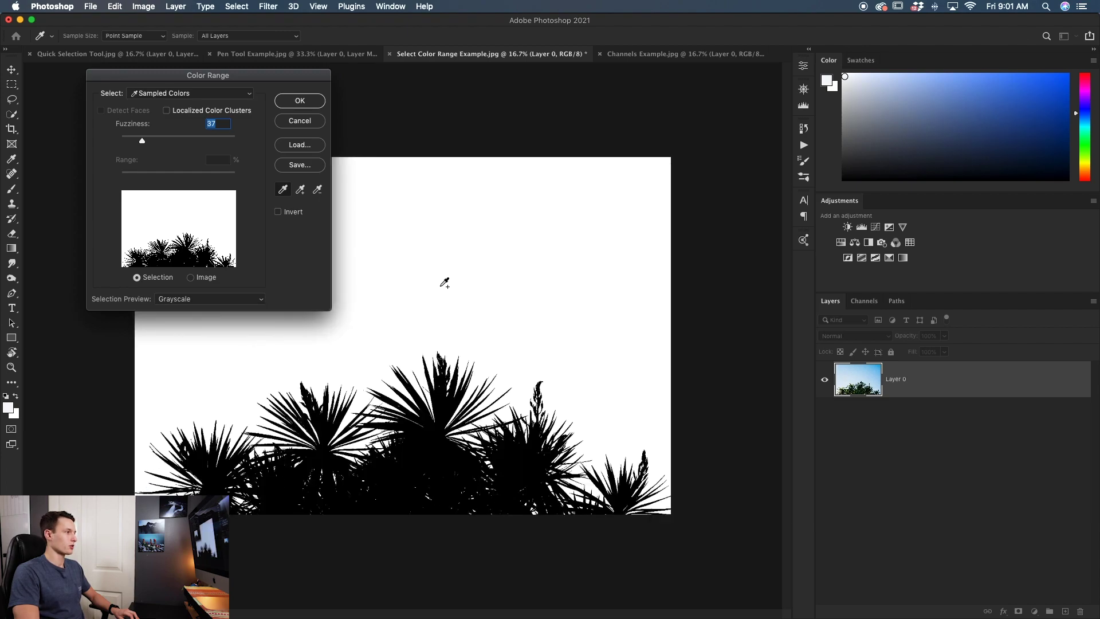
{"action": "left_click", "coordinate": [184, 304]}
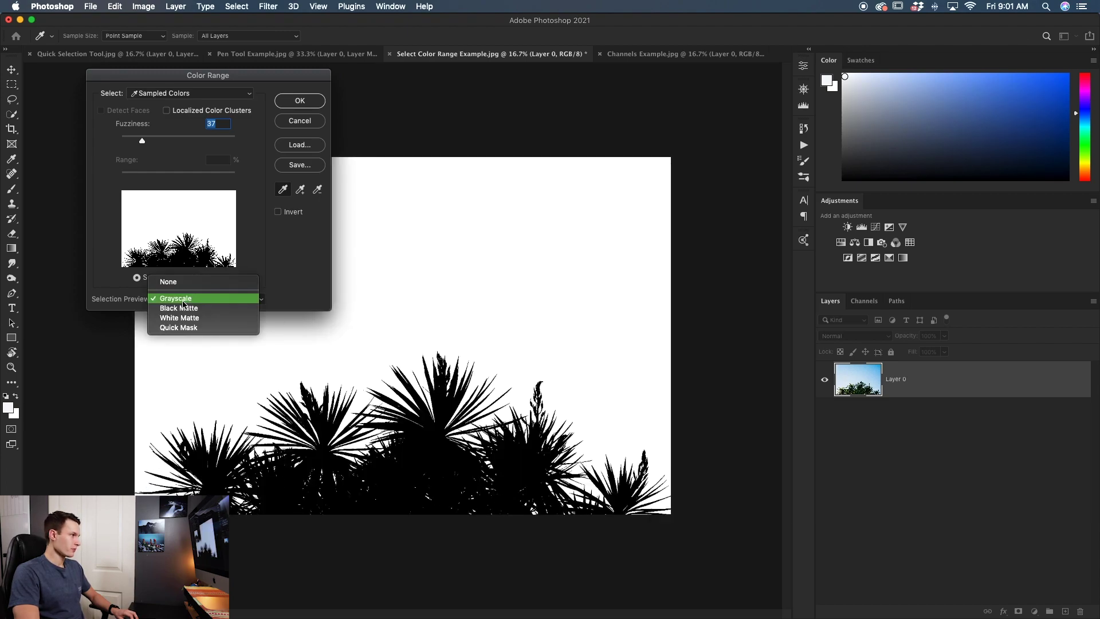
{"action": "left_click", "coordinate": [169, 283]}
Try different Fuzziness amounts for the Color Range selection and settle on 40
{"action": "left_click_drag", "start_coordinate": [236, 81], "coordinate": [267, 104]}
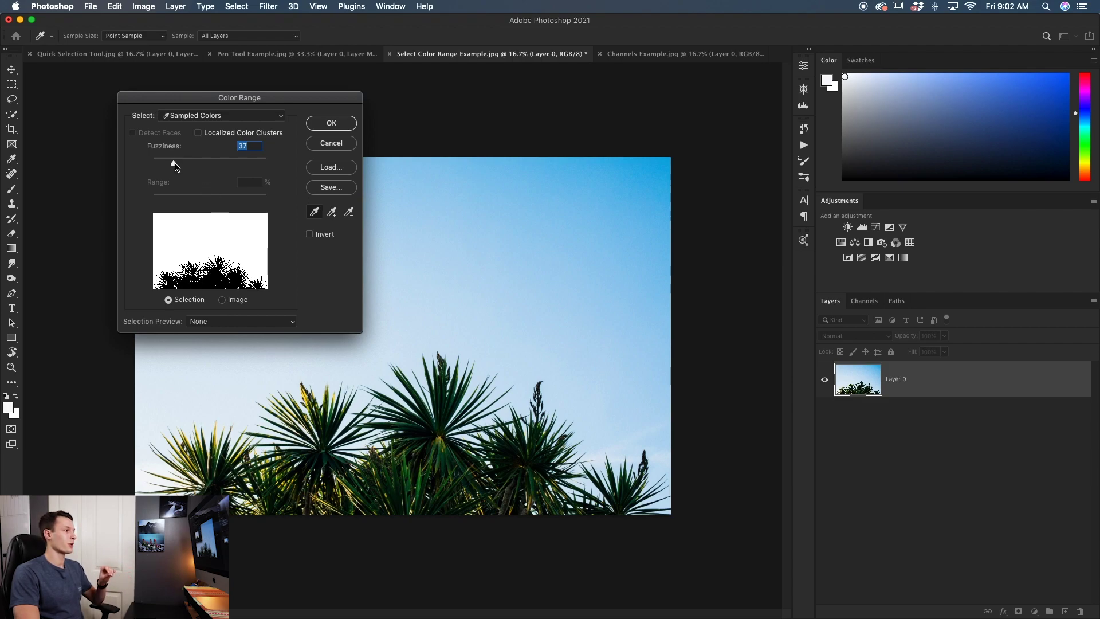
{"action": "left_click_drag", "start_coordinate": [175, 165], "coordinate": [185, 165]}
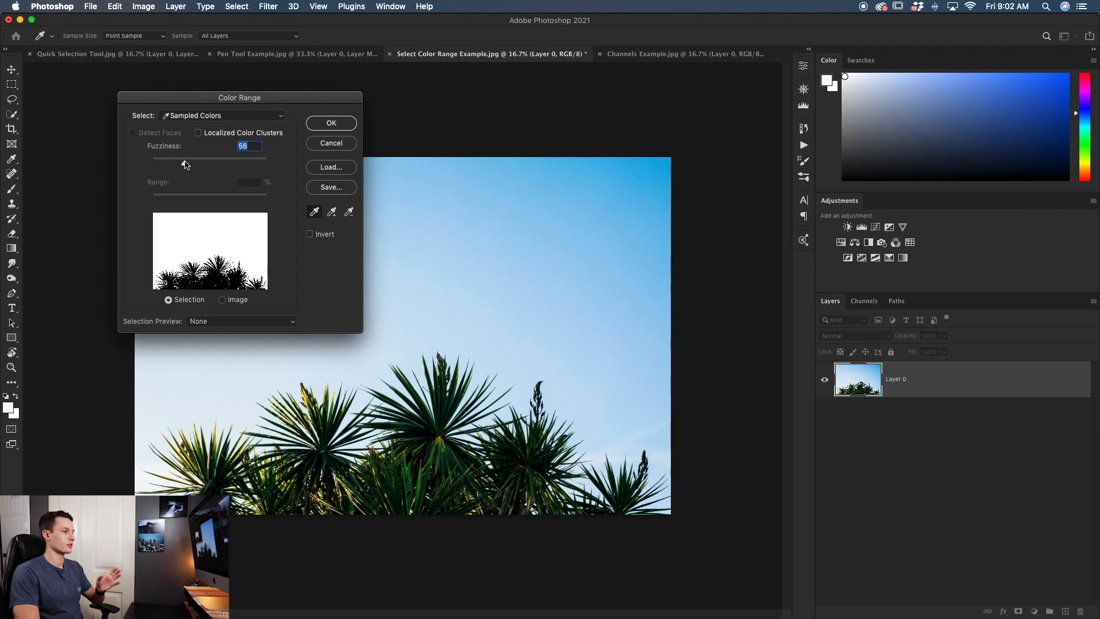
{"action": "left_click_drag", "start_coordinate": [185, 165], "coordinate": [177, 165]}
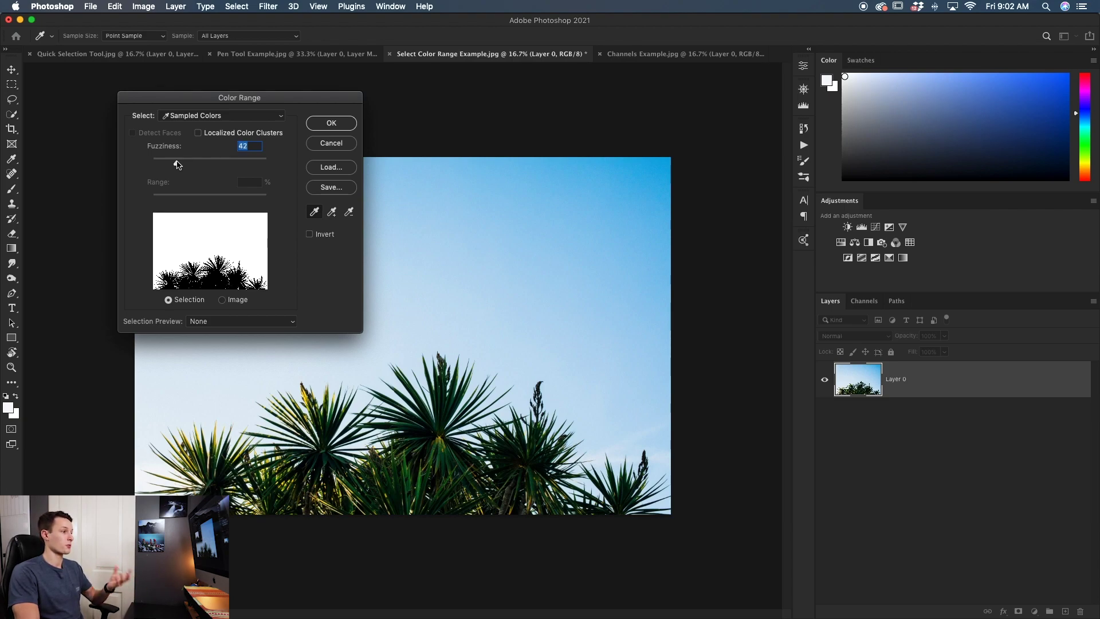
{"action": "left_click_drag", "start_coordinate": [177, 165], "coordinate": [176, 165]}
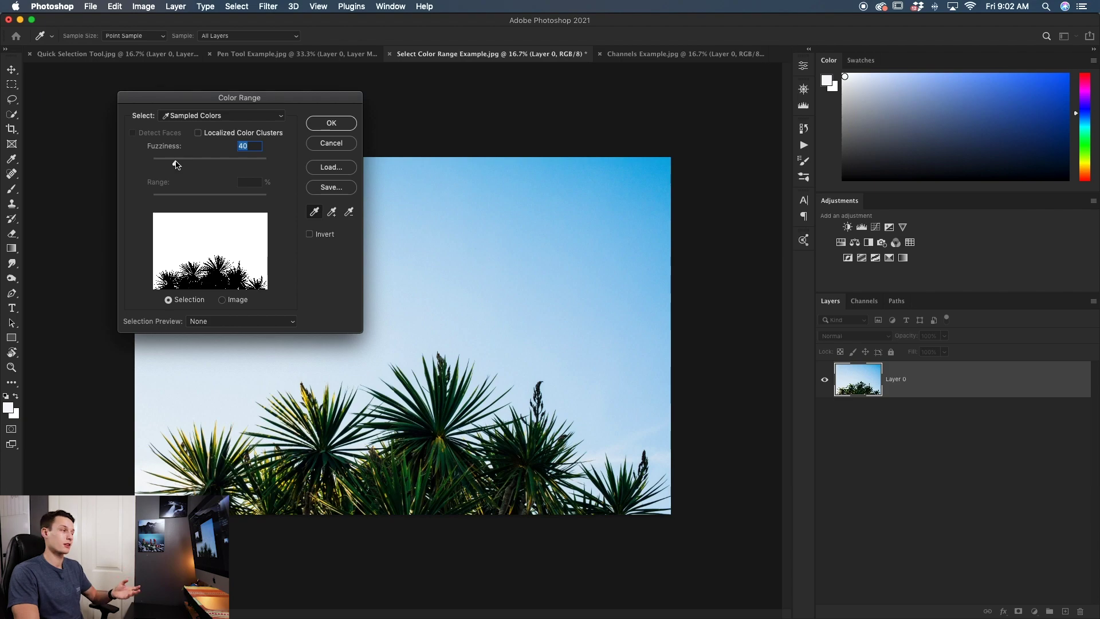
Invert the Color Range result to select the palms, apply it, and add a layer mask to Layer 0 from the selection
{"action": "left_click", "coordinate": [309, 235]}
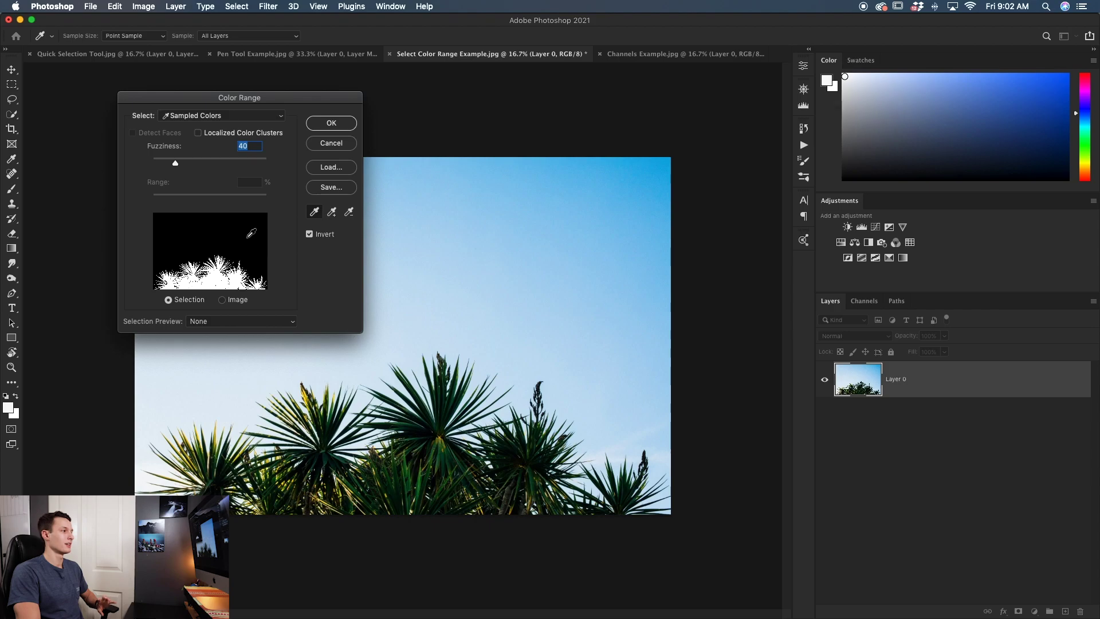
{"action": "left_click", "coordinate": [332, 123]}
{"action": "key", "text": "p"}
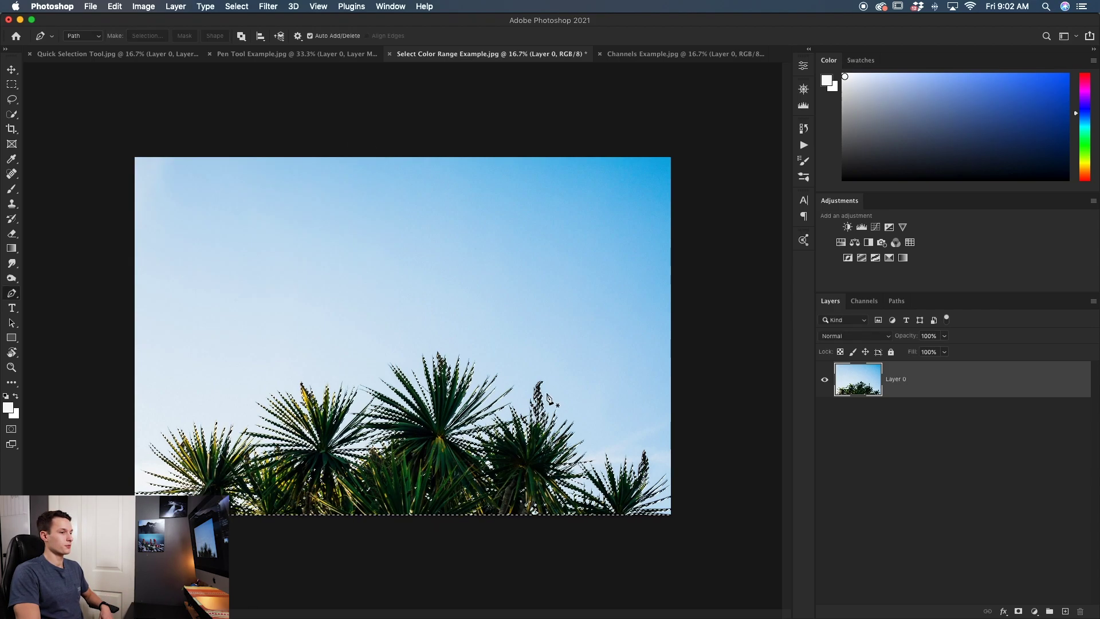
{"action": "left_click", "coordinate": [1023, 612]}
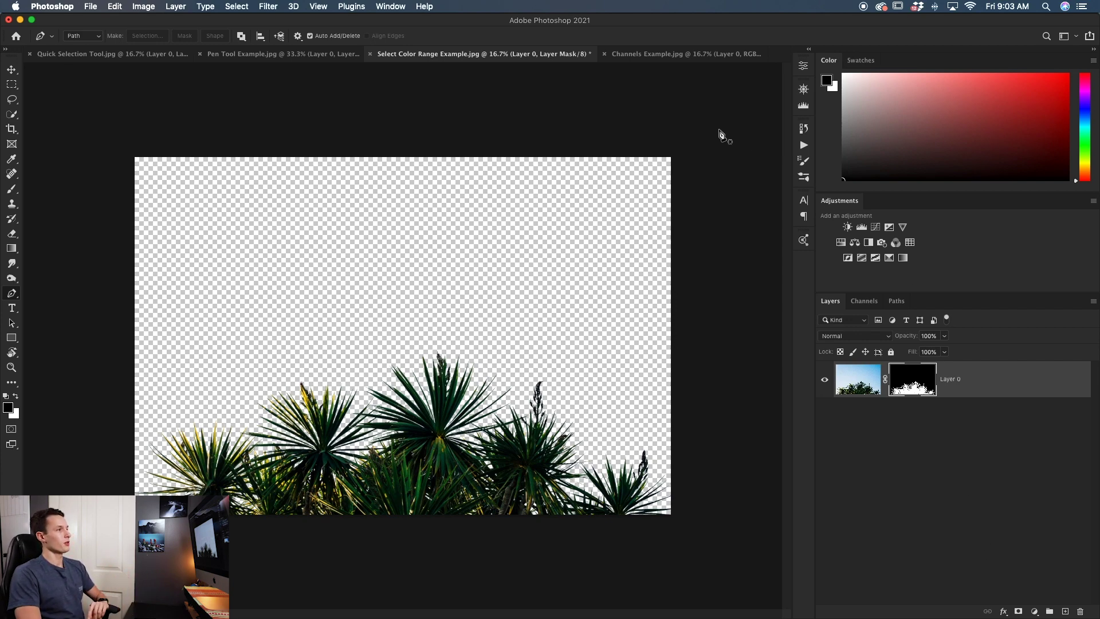
In Channels Example.jpg, compare the Red, Green and Blue channels for contrast between the man's hair and the background
{"action": "left_click", "coordinate": [676, 57]}
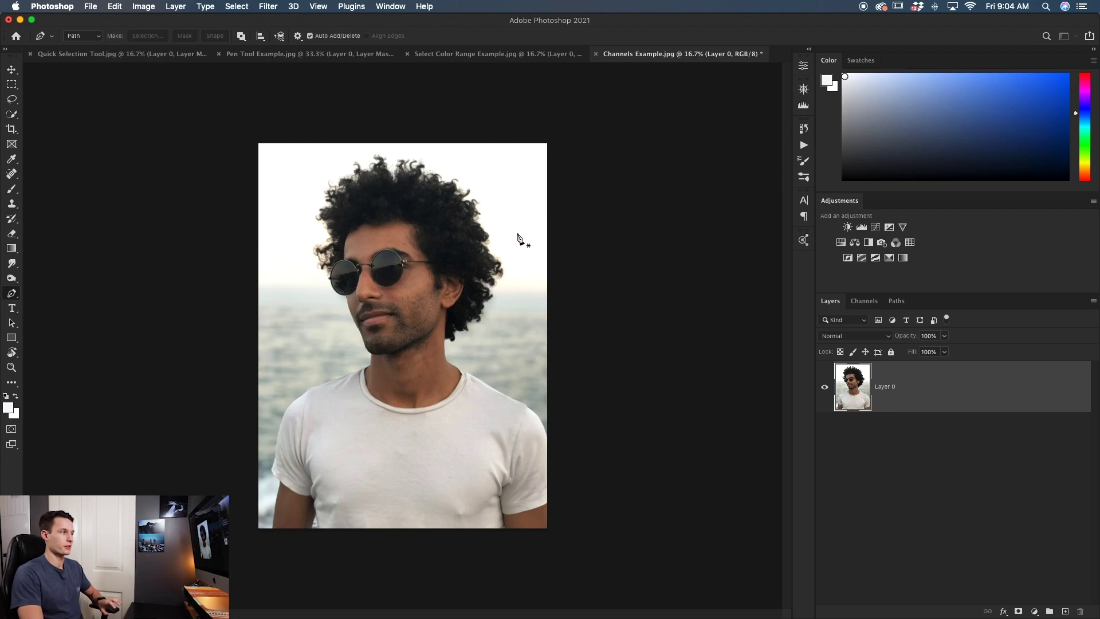
{"action": "left_click", "coordinate": [861, 303]}
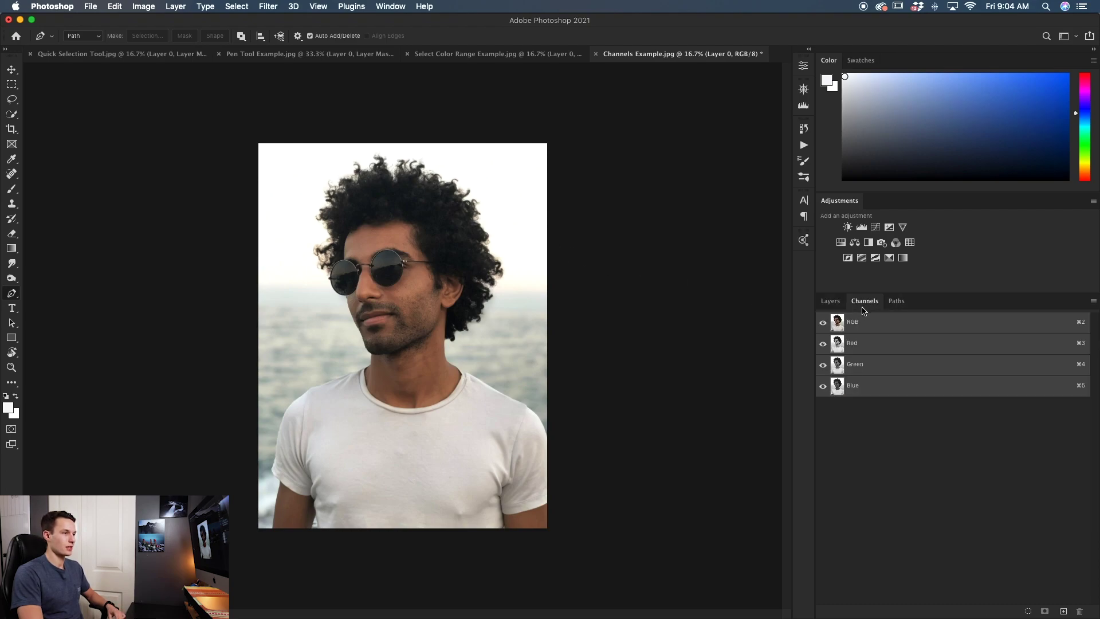
{"action": "left_click", "coordinate": [872, 349]}
{"action": "left_click", "coordinate": [873, 367]}
{"action": "left_click", "coordinate": [876, 393]}
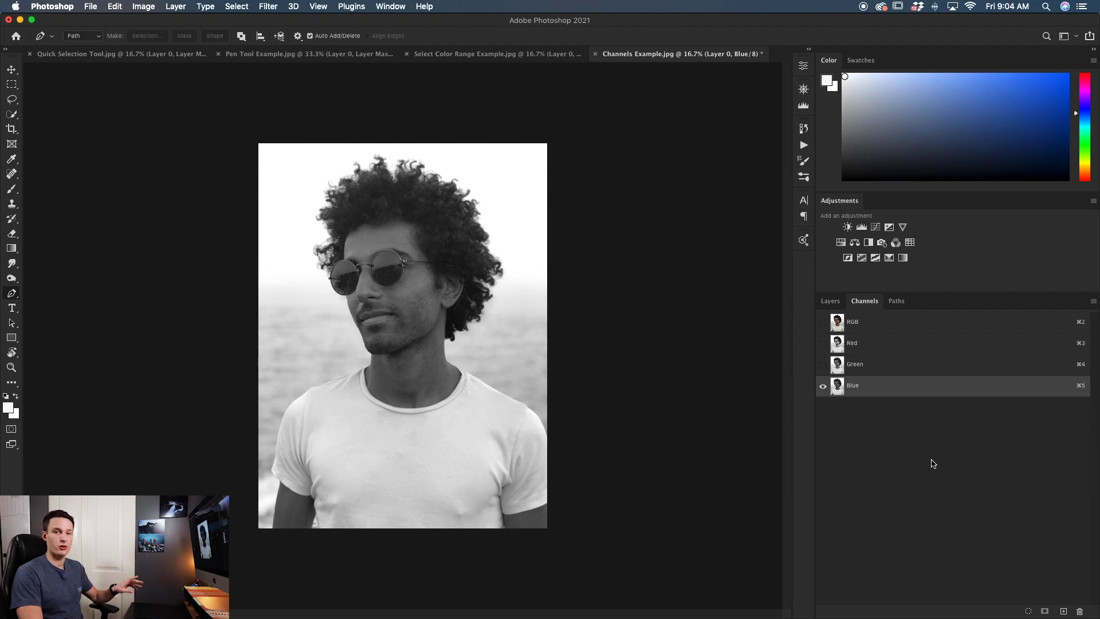
{"action": "left_click", "coordinate": [884, 365]}
{"action": "left_click", "coordinate": [877, 349]}
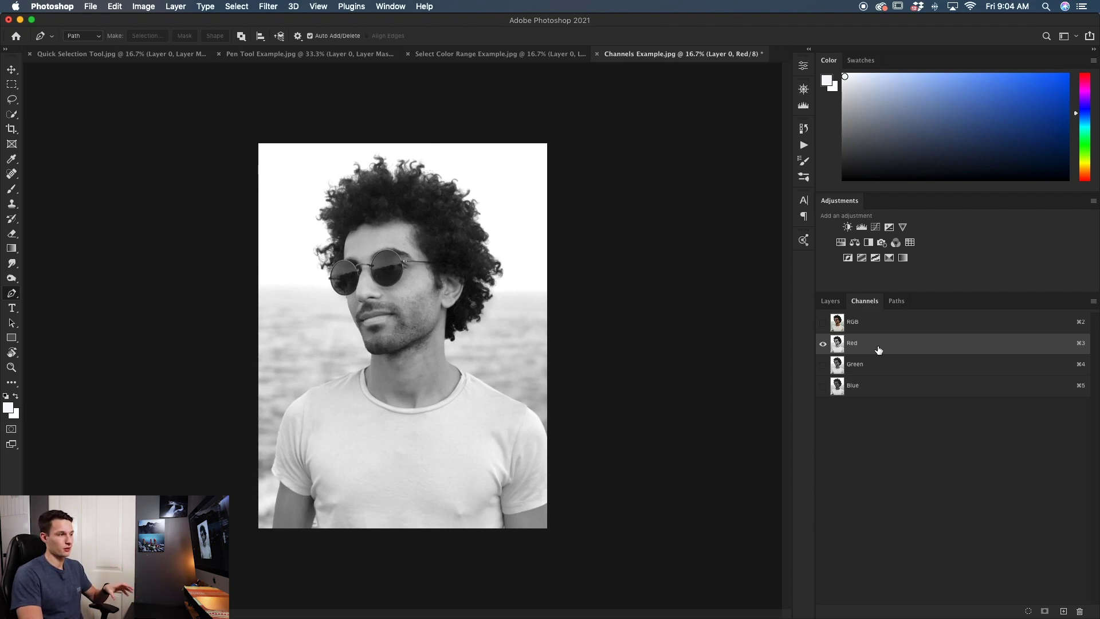
{"action": "left_click", "coordinate": [880, 366]}
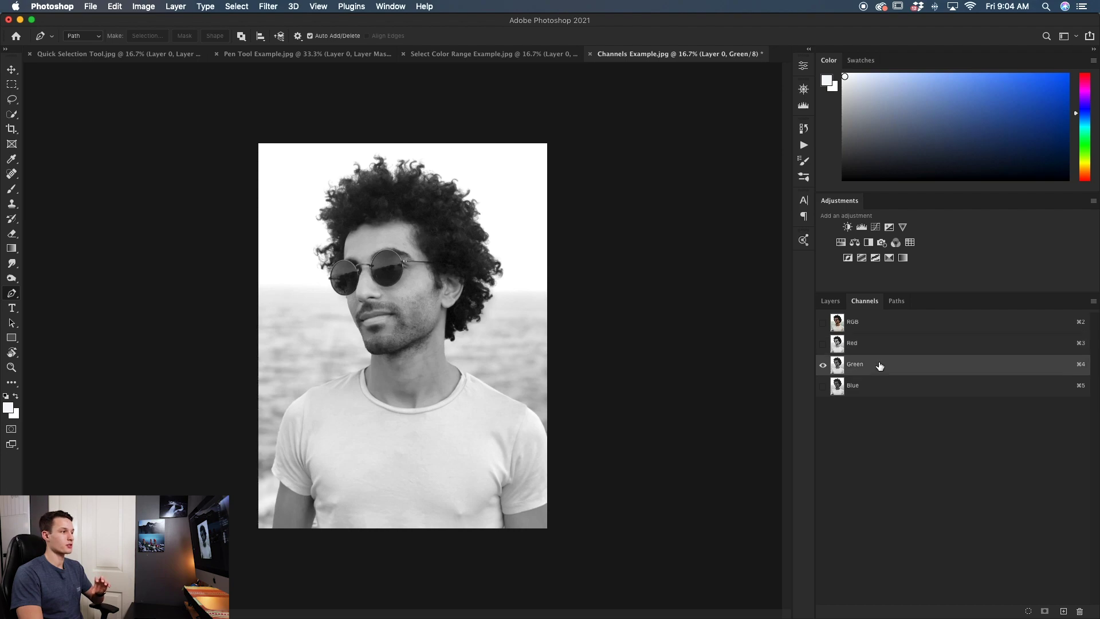
Duplicate the Blue channel of the portrait
{"action": "left_click", "coordinate": [878, 388]}
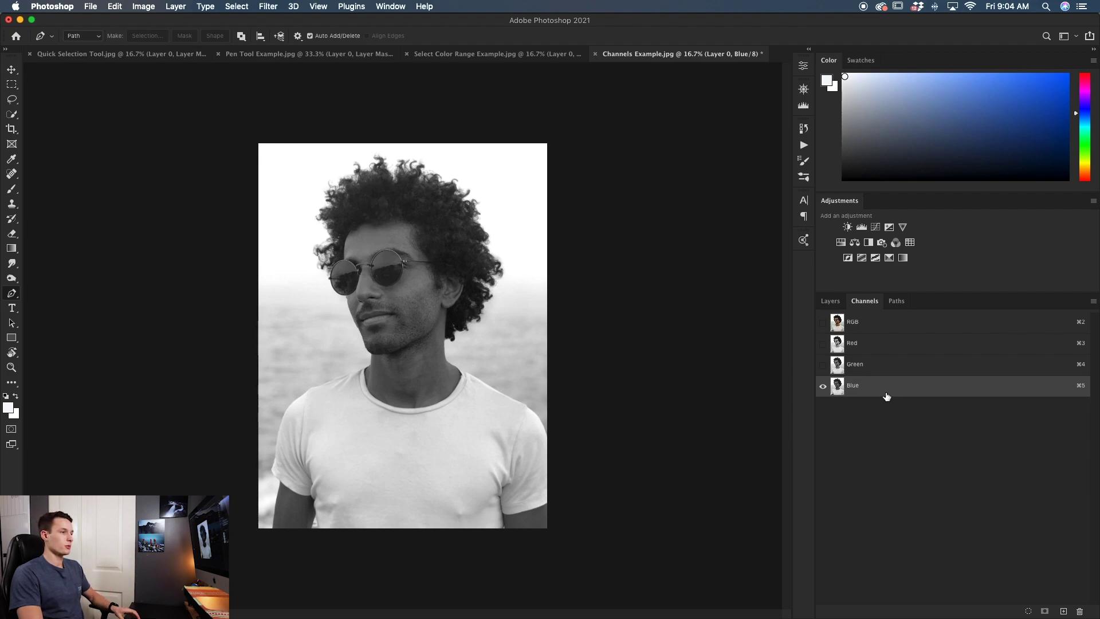
{"action": "left_click_drag", "start_coordinate": [865, 390], "coordinate": [1064, 613]}
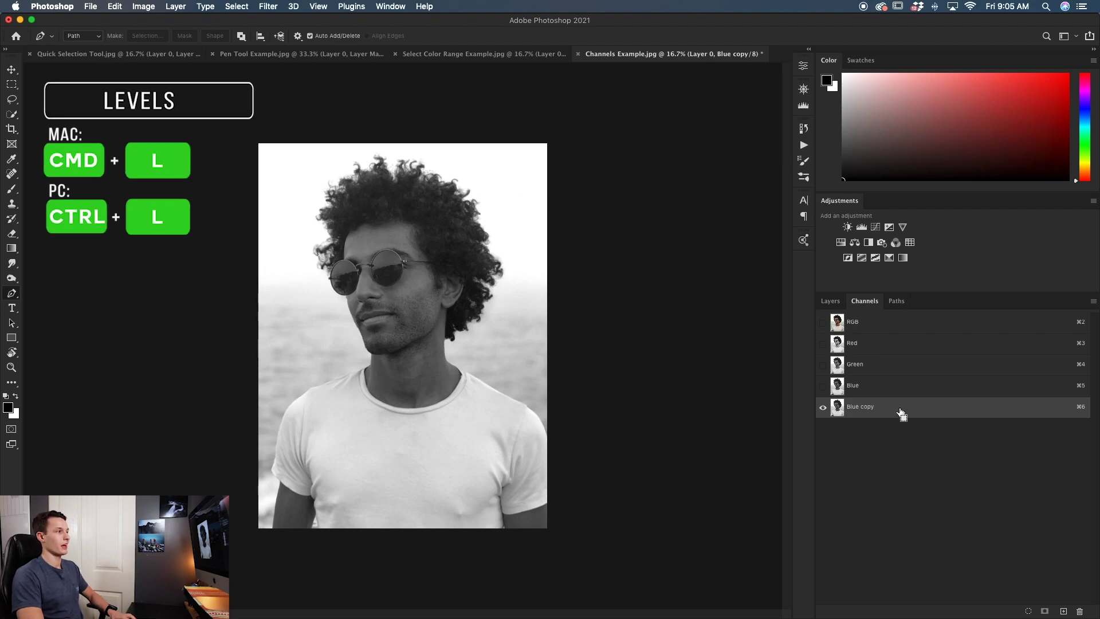
Apply Levels to the Blue copy channel with input black point 90 and white point 174
{"action": "key", "text": "super+l"}
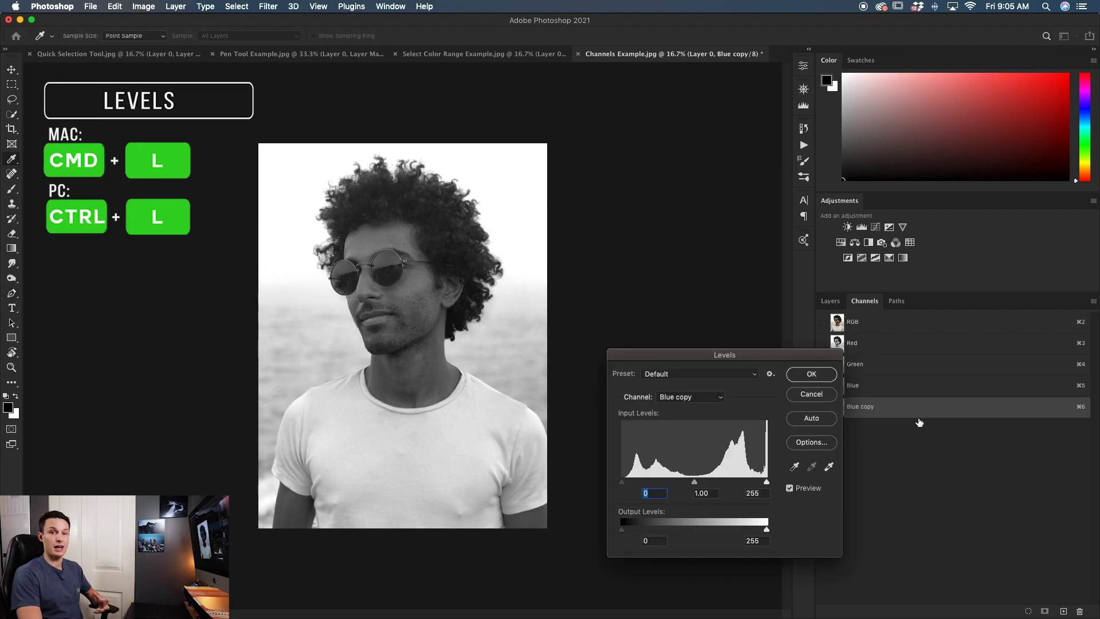
{"action": "left_click_drag", "start_coordinate": [622, 483], "coordinate": [672, 481]}
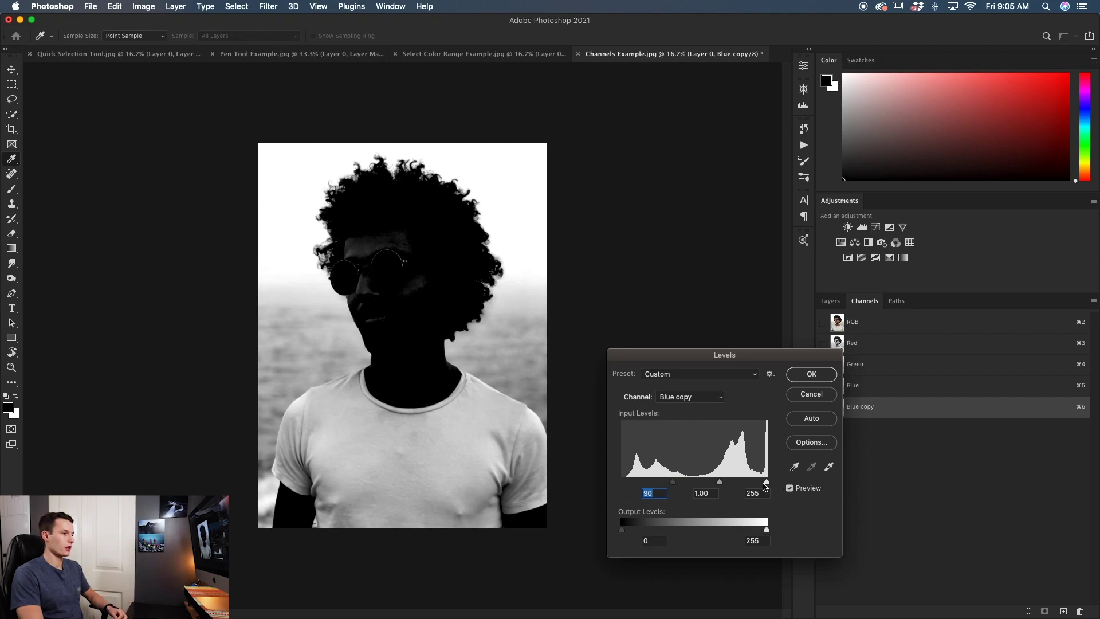
{"action": "left_click_drag", "start_coordinate": [768, 485], "coordinate": [730, 486]}
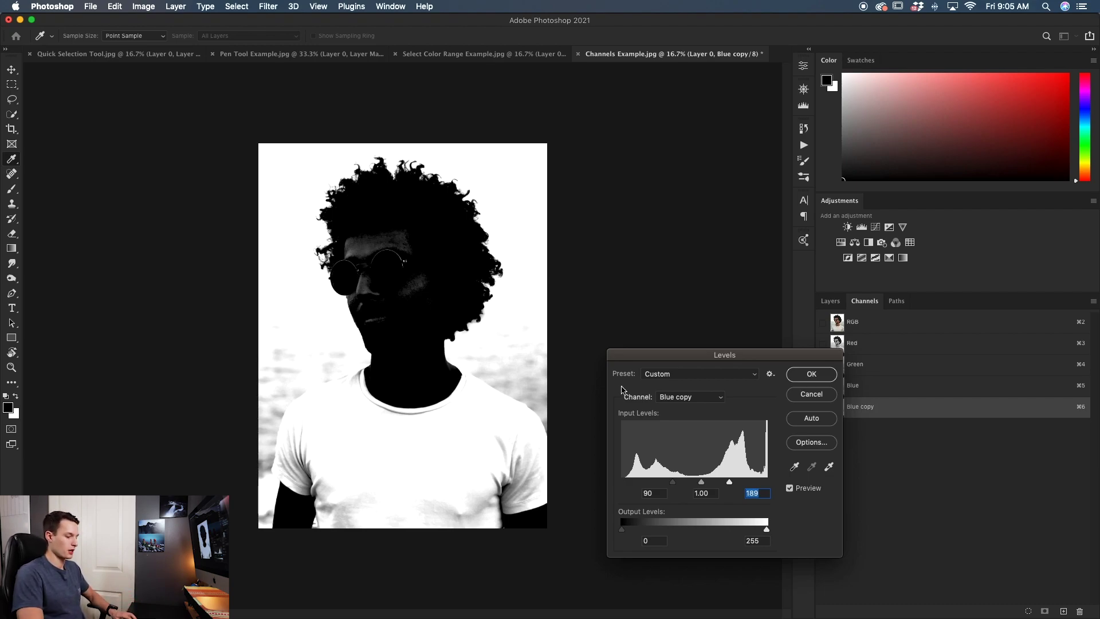
{"action": "key", "text": "super+equal"}
{"action": "key", "text": "super+equal"}
{"action": "left_click_drag", "start_coordinate": [558, 270], "coordinate": [490, 384]}
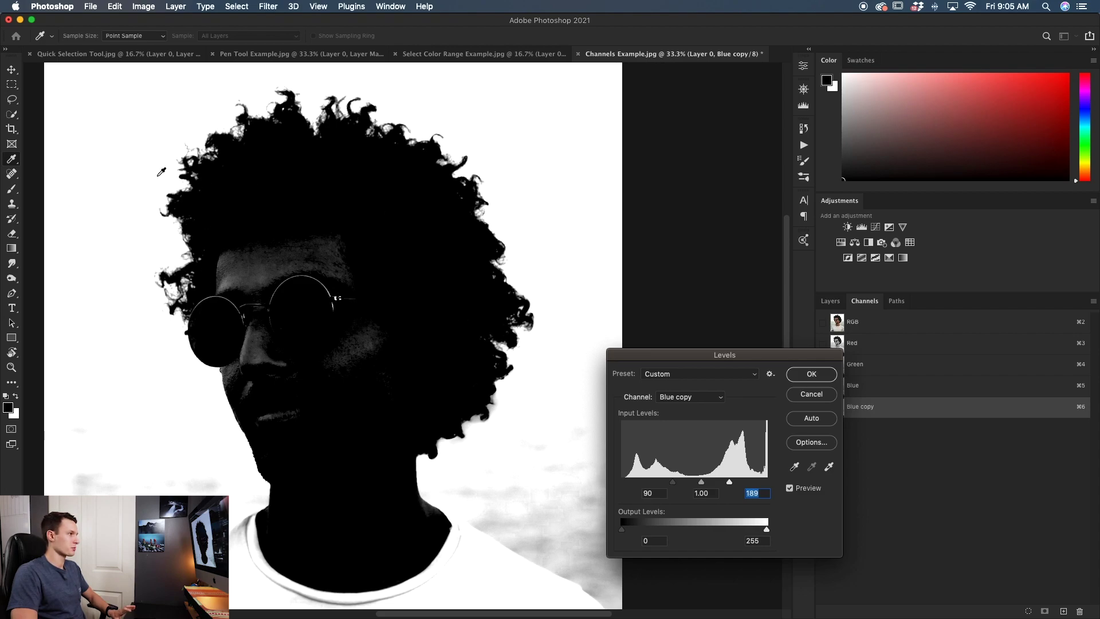
{"action": "left_click_drag", "start_coordinate": [729, 483], "coordinate": [719, 483]}
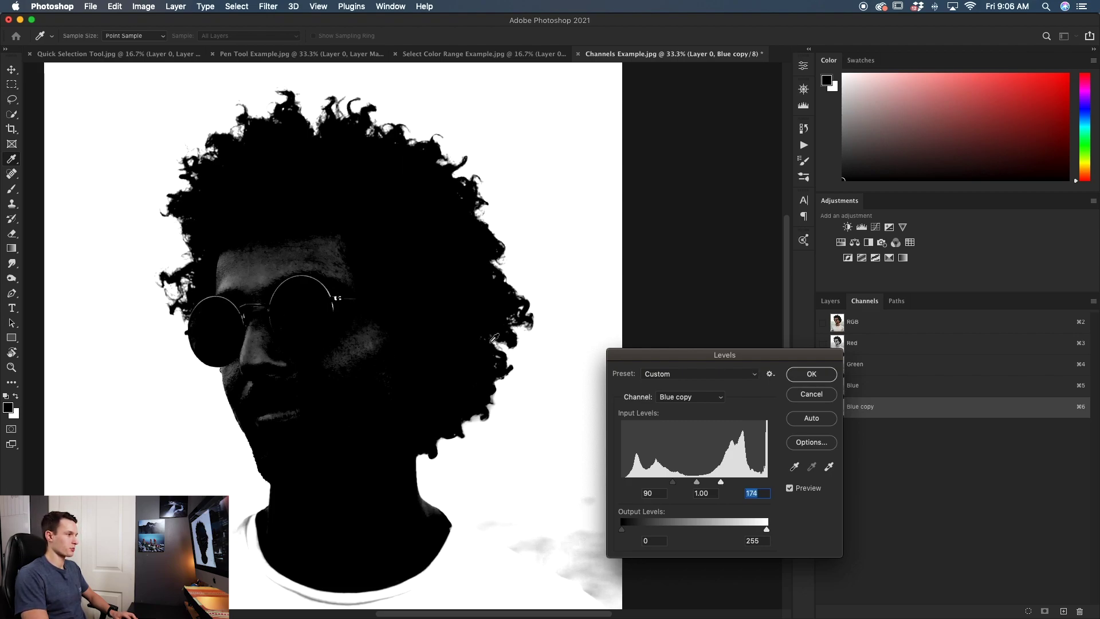
{"action": "key", "text": "super+minus"}
{"action": "left_click", "coordinate": [811, 373]}
{"action": "key", "text": "p"}
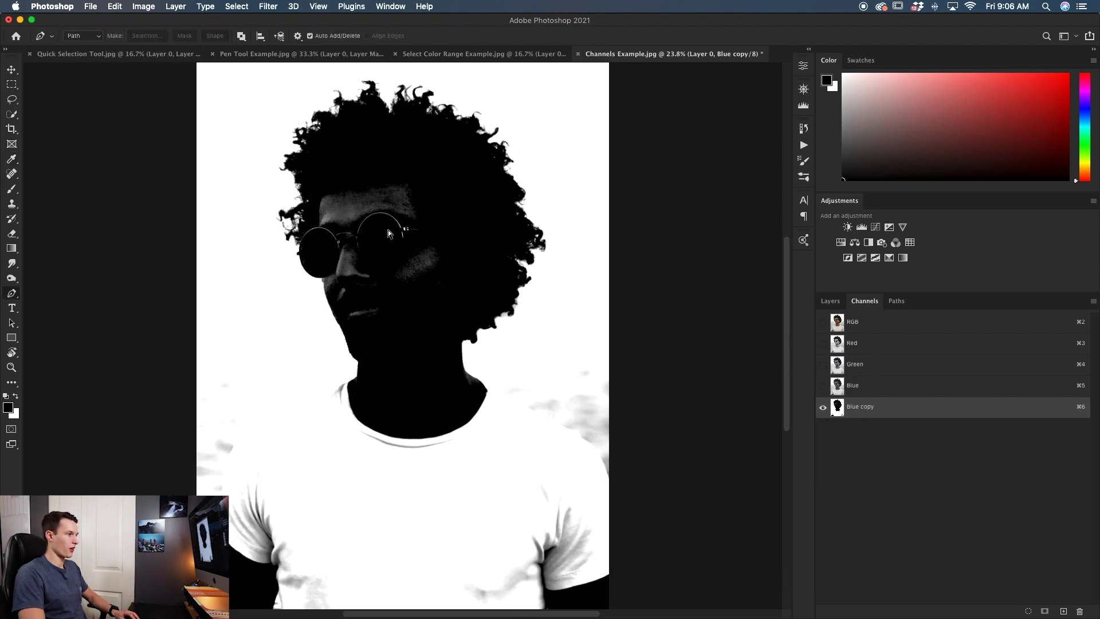
{"action": "key", "text": "super+minus"}
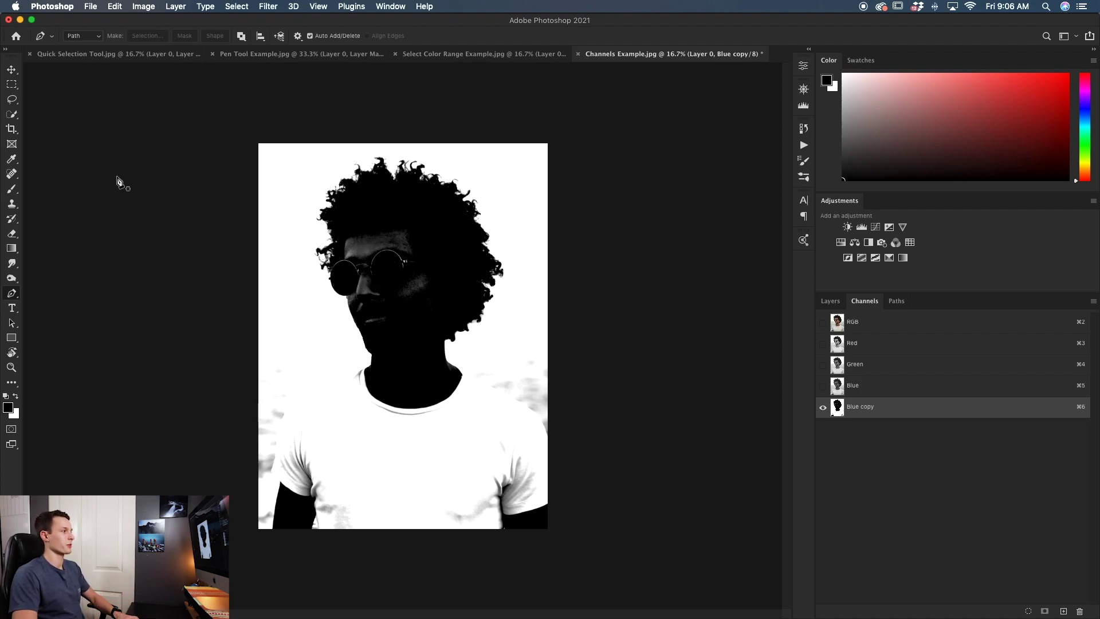
Brush black over the remaining light areas of the man's face, glasses and neck in the Blue copy channel
{"action": "key", "text": "b"}
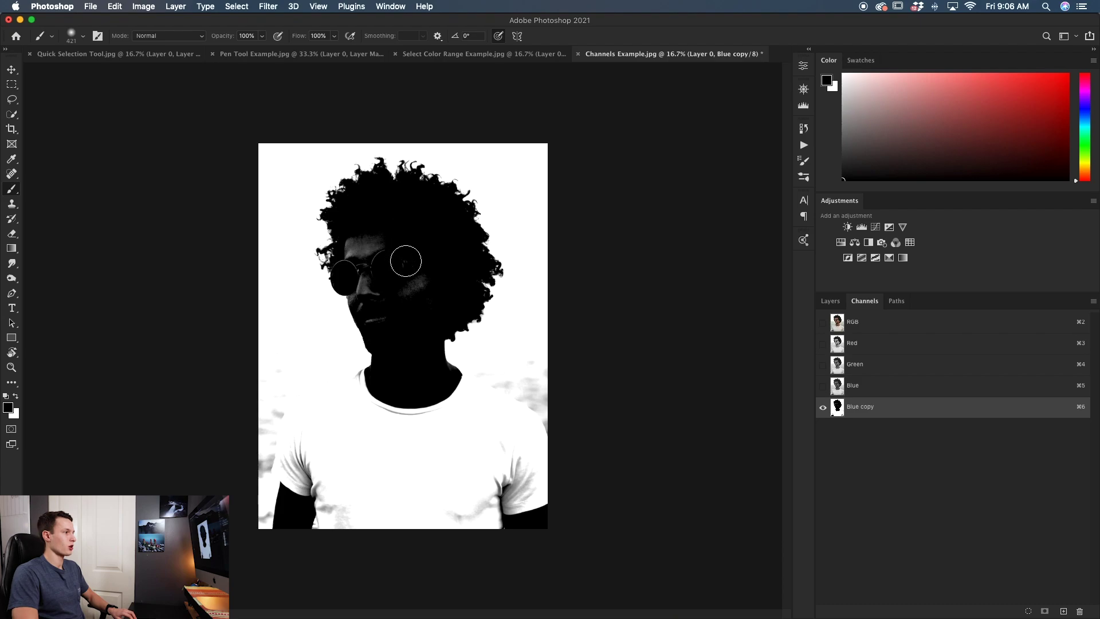
{"action": "mouse_move", "coordinate": [412, 270]}
{"action": "left_mouse_down"}
{"action": "mouse_move", "coordinate": [368, 290]}
{"action": "mouse_move", "coordinate": [373, 248]}
{"action": "mouse_move", "coordinate": [346, 248]}
{"action": "mouse_move", "coordinate": [348, 261]}
{"action": "mouse_move", "coordinate": [367, 264]}
{"action": "left_mouse_up"}
{"action": "mouse_move", "coordinate": [372, 307]}
{"action": "left_mouse_down"}
{"action": "mouse_move", "coordinate": [390, 319]}
{"action": "mouse_move", "coordinate": [421, 397]}
{"action": "left_mouse_up"}
{"action": "key", "text": "super+plus"}
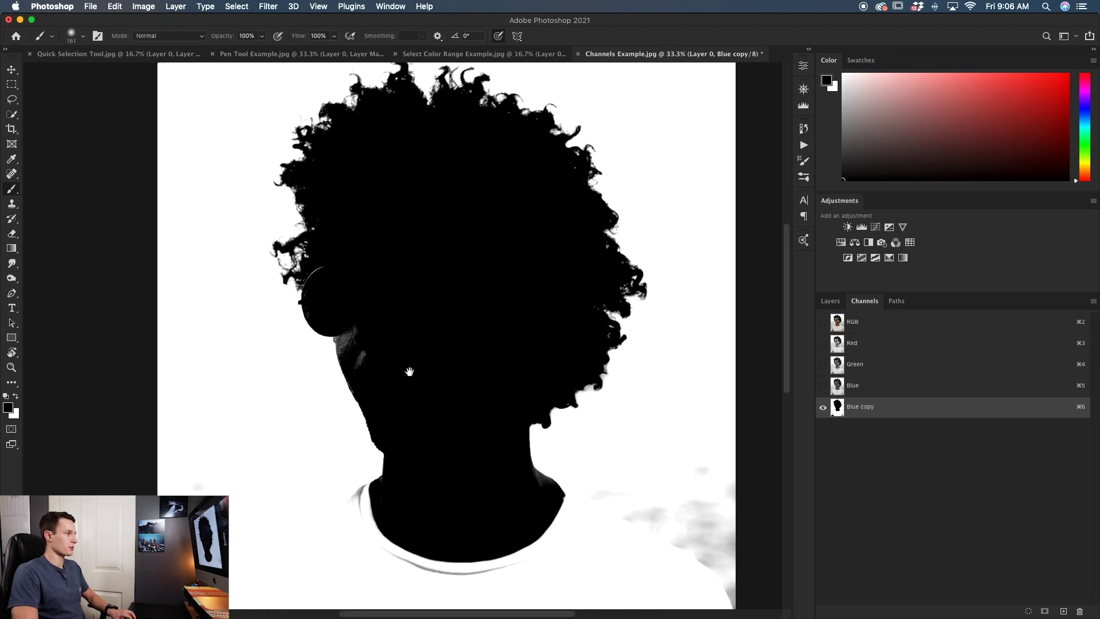
{"action": "left_click_drag", "start_coordinate": [405, 321], "coordinate": [402, 458]}
{"action": "left_click_drag", "start_coordinate": [406, 561], "coordinate": [406, 562]}
{"action": "left_click_drag", "start_coordinate": [397, 402], "coordinate": [423, 402]}
{"action": "mouse_move", "coordinate": [364, 375]}
{"action": "left_mouse_down"}
{"action": "mouse_move", "coordinate": [352, 327]}
{"action": "mouse_move", "coordinate": [350, 341]}
{"action": "mouse_move", "coordinate": [319, 289]}
{"action": "mouse_move", "coordinate": [328, 279]}
{"action": "left_mouse_up"}
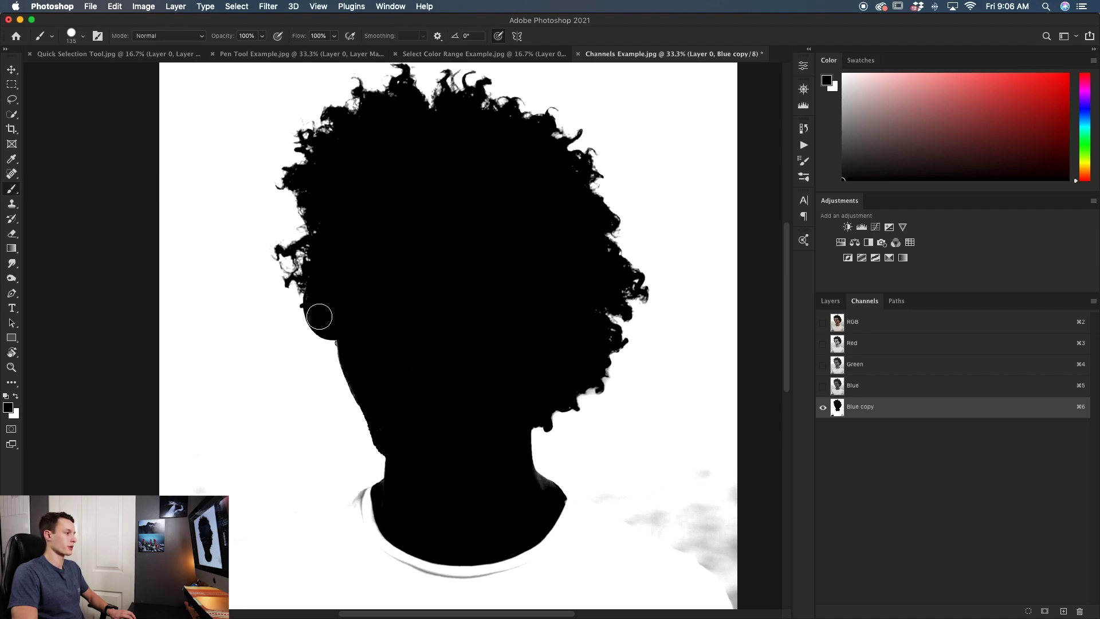
{"action": "key", "text": "super+minus"}
{"action": "key", "text": "super+minus"}
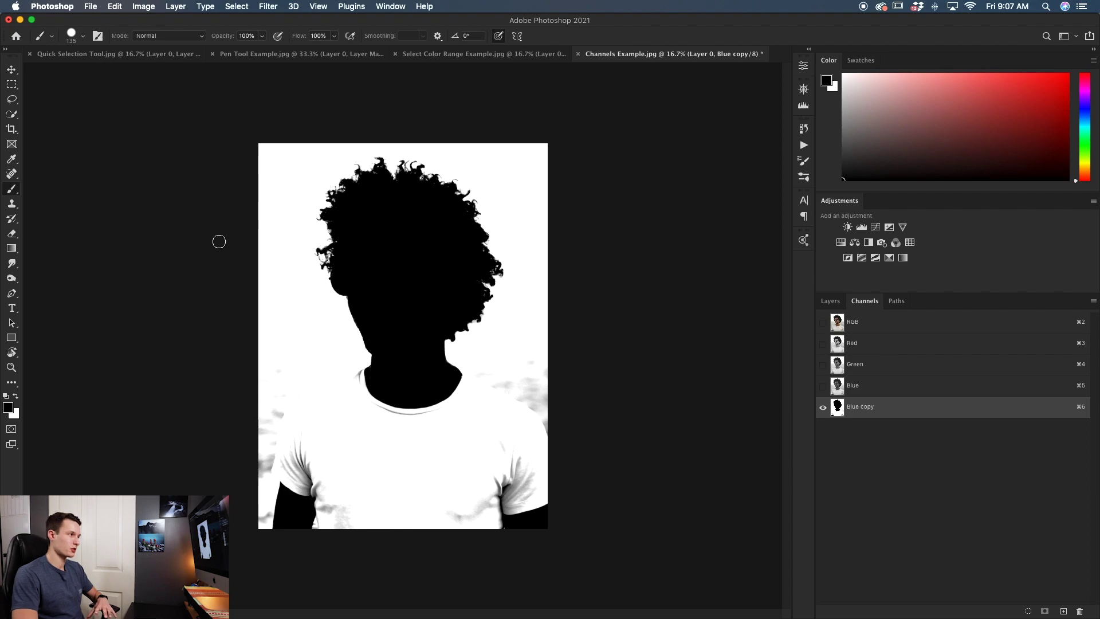
Set the brush mode to Overlay and paint white over the grey background patches beside both shoulders in the channel
{"action": "left_click", "coordinate": [156, 38]}
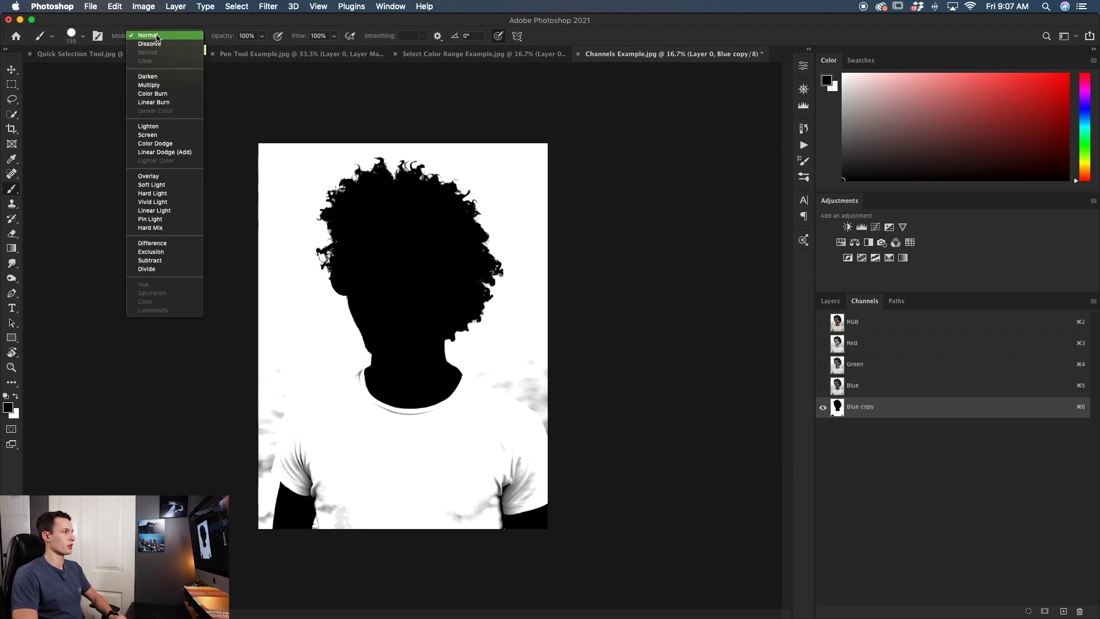
{"action": "left_click", "coordinate": [180, 177]}
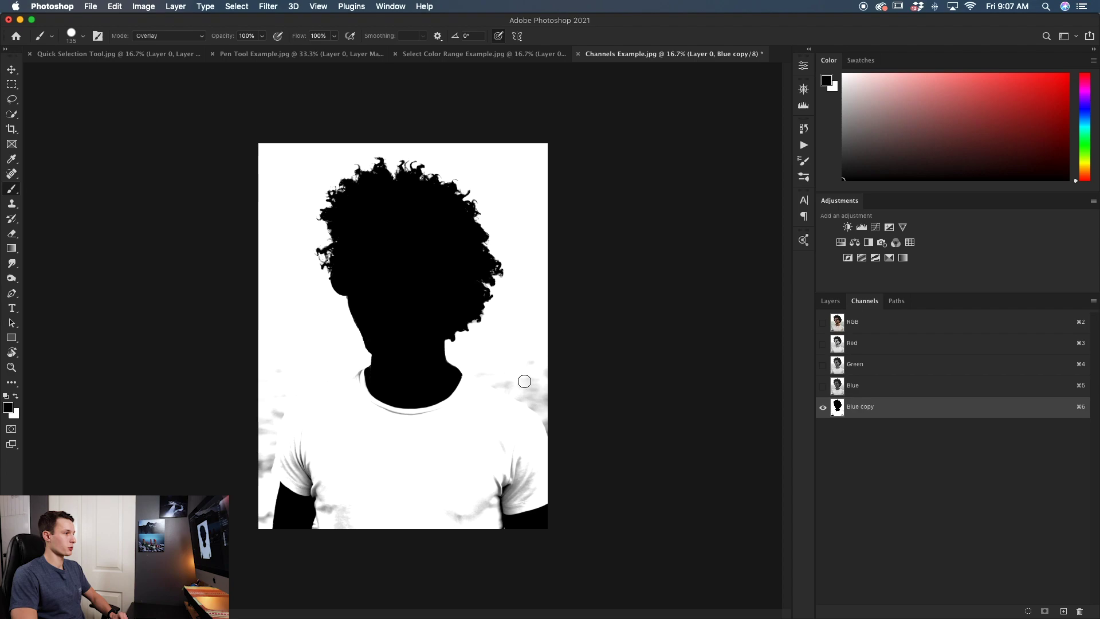
{"action": "left_click", "coordinate": [15, 396]}
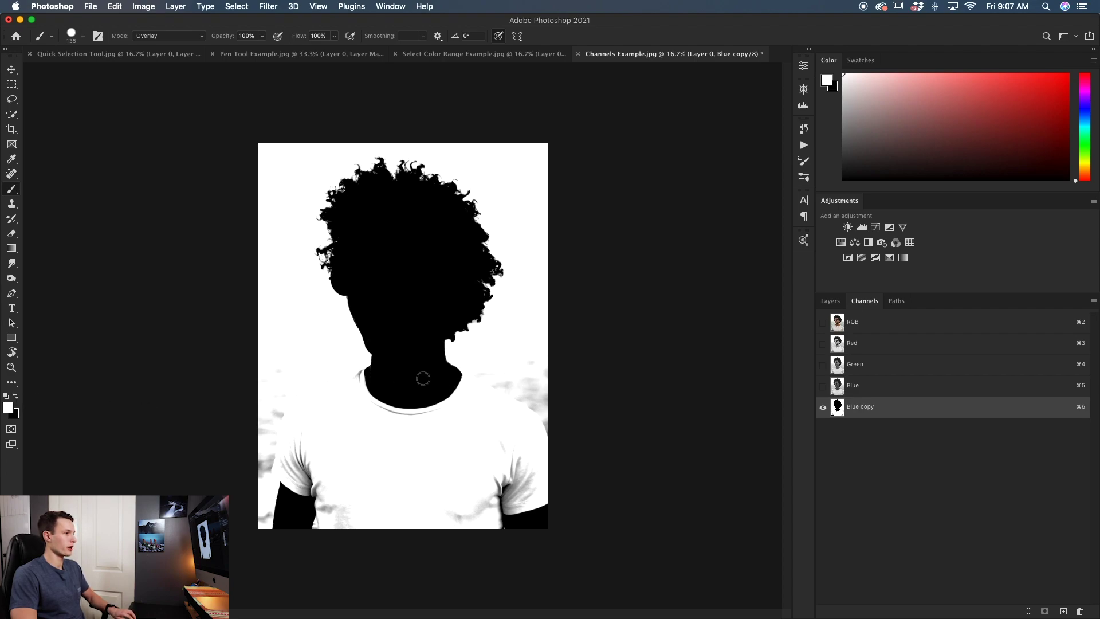
{"action": "mouse_move", "coordinate": [505, 375]}
{"action": "left_mouse_down", "text": "ctrl+alt"}
{"action": "mouse_move", "coordinate": [542, 398]}
{"action": "mouse_move", "coordinate": [555, 426]}
{"action": "mouse_move", "coordinate": [537, 354]}
{"action": "mouse_move", "coordinate": [488, 373]}
{"action": "left_mouse_up", "text": "ctrl+alt"}
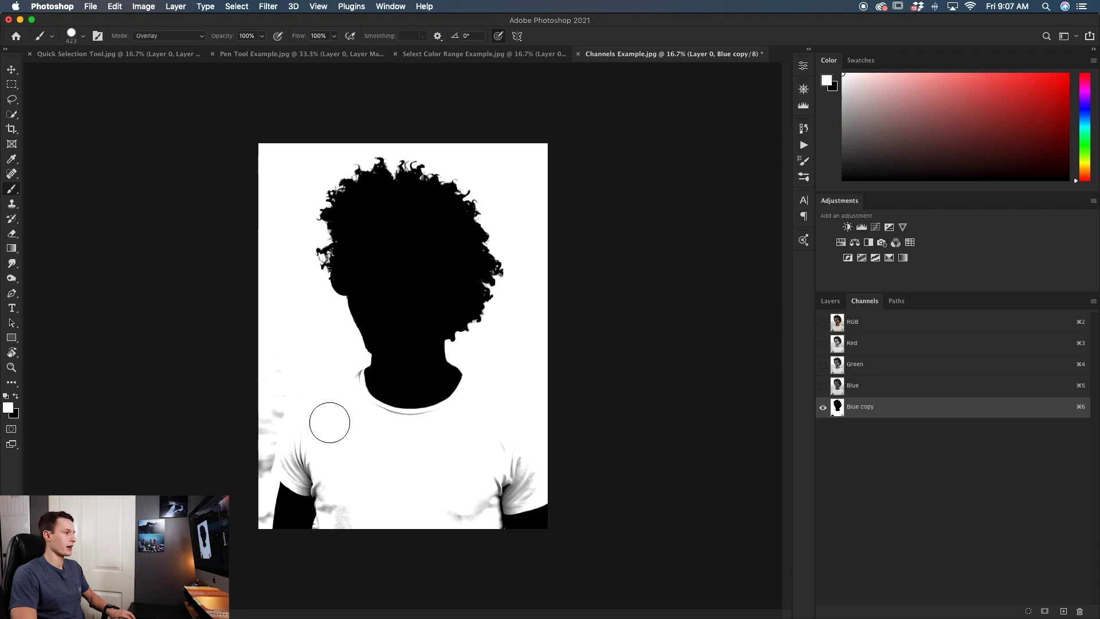
{"action": "mouse_move", "coordinate": [287, 402]}
{"action": "left_mouse_down"}
{"action": "mouse_move", "coordinate": [254, 475]}
{"action": "mouse_move", "coordinate": [260, 531]}
{"action": "mouse_move", "coordinate": [293, 516]}
{"action": "mouse_move", "coordinate": [252, 505]}
{"action": "mouse_move", "coordinate": [287, 360]}
{"action": "mouse_move", "coordinate": [272, 407]}
{"action": "left_mouse_up"}
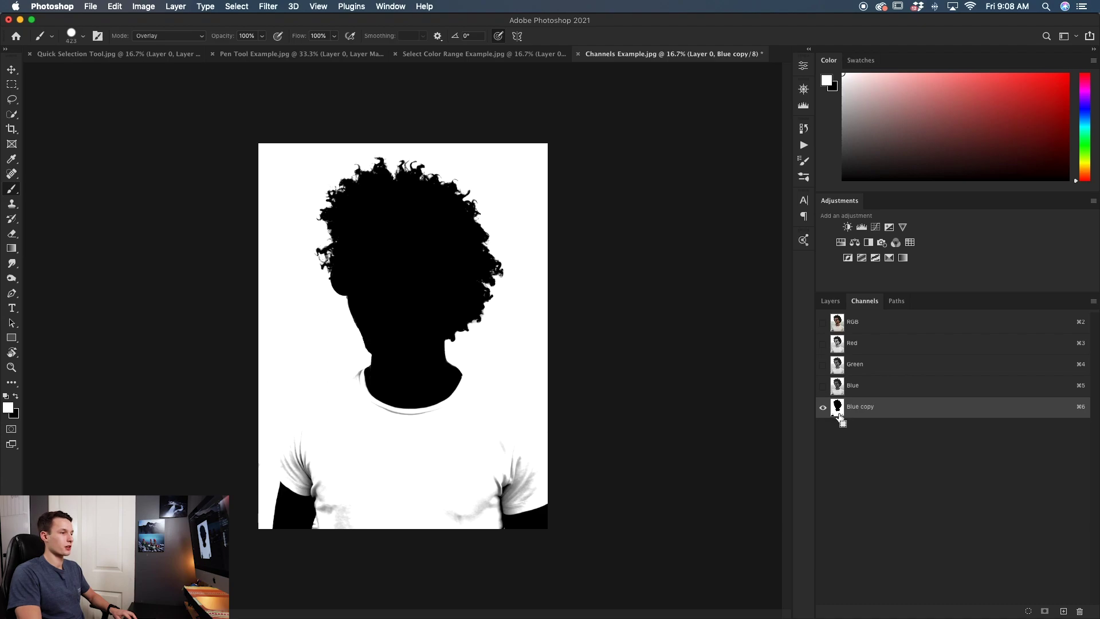
Load the Blue copy channel as a selection, add it to Layer 0 as a layer mask, and invert the mask
{"action": "left_click", "coordinate": [837, 408], "text": "super"}
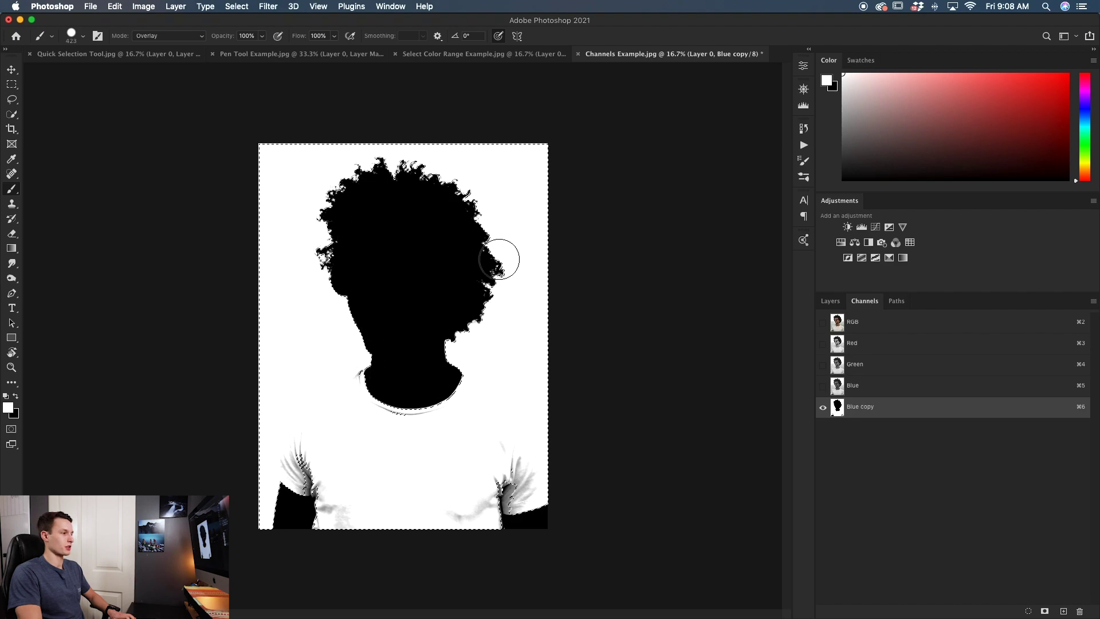
{"action": "left_click", "coordinate": [831, 302]}
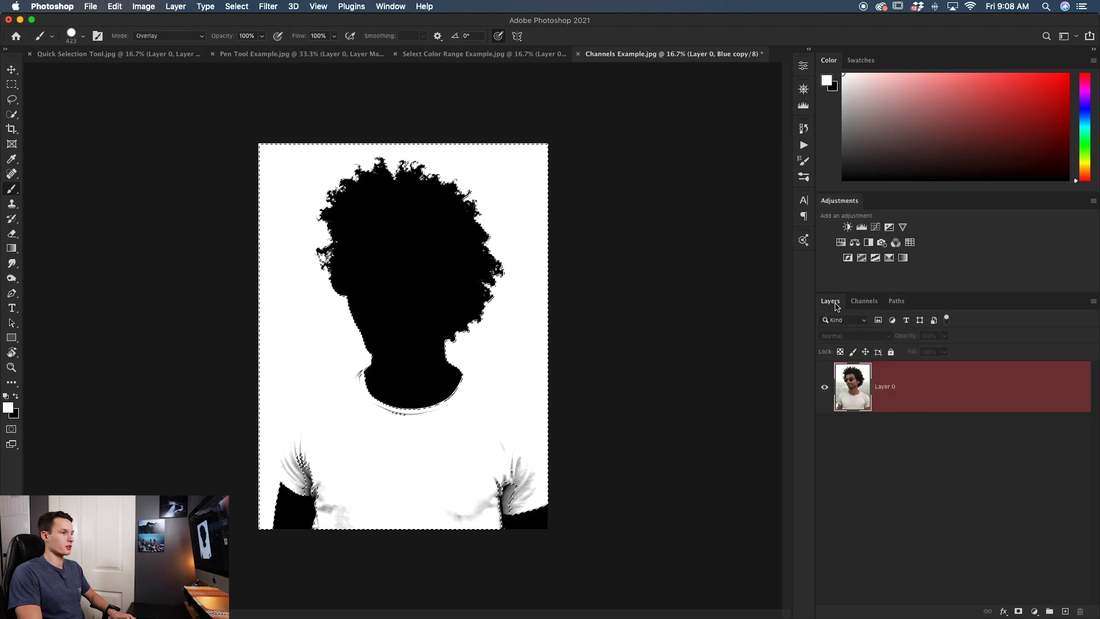
{"action": "left_click", "coordinate": [1018, 612]}
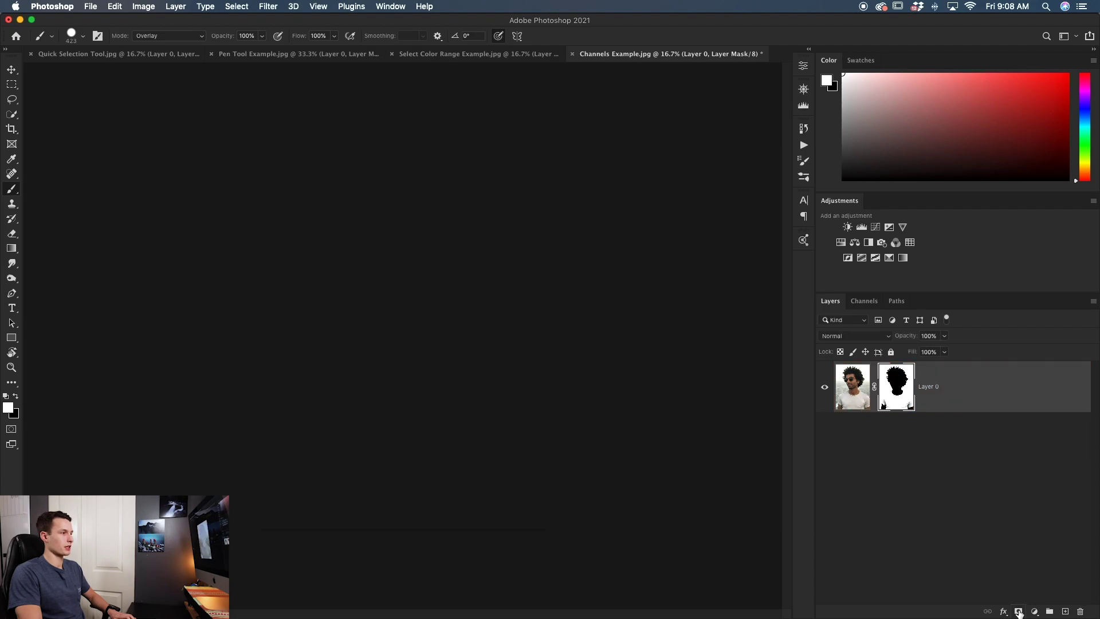
{"action": "key", "text": "super+i"}
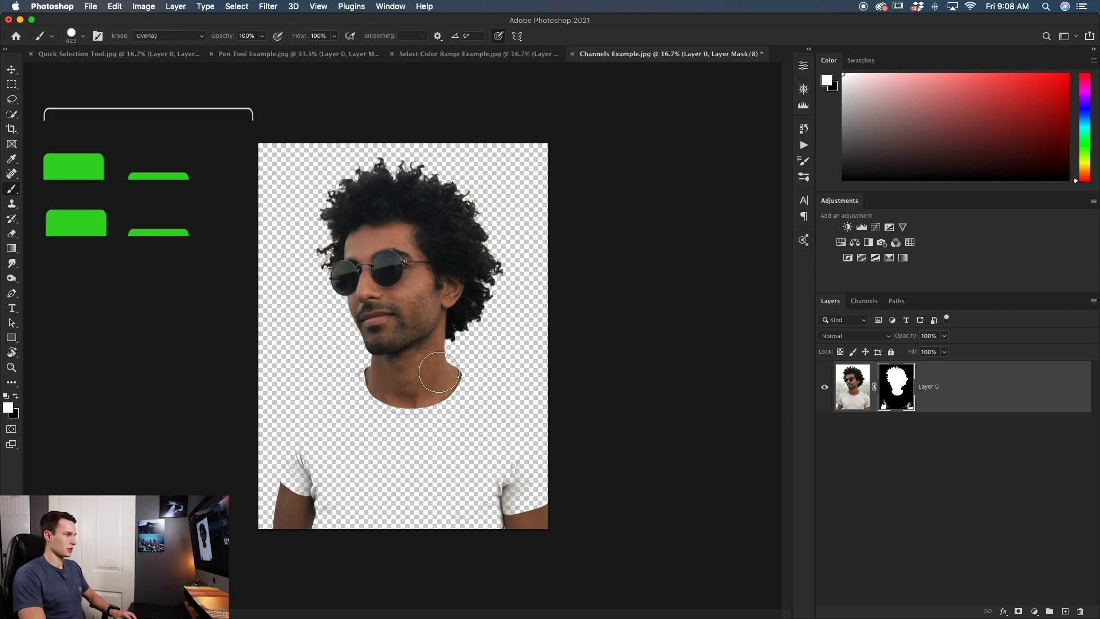
{"action": "key", "text": "super+equal"}
{"action": "key", "text": "super+equal"}
{"action": "left_click_drag", "start_coordinate": [453, 354], "coordinate": [454, 451]}
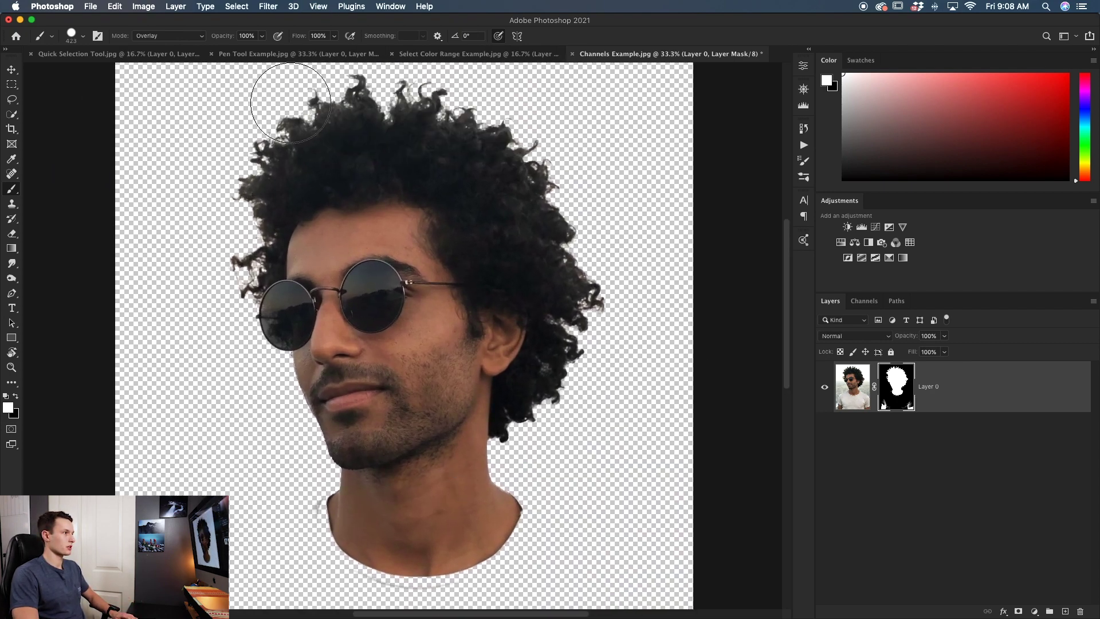
{"action": "key", "text": "super+minus"}
{"action": "key", "text": "super+minus"}
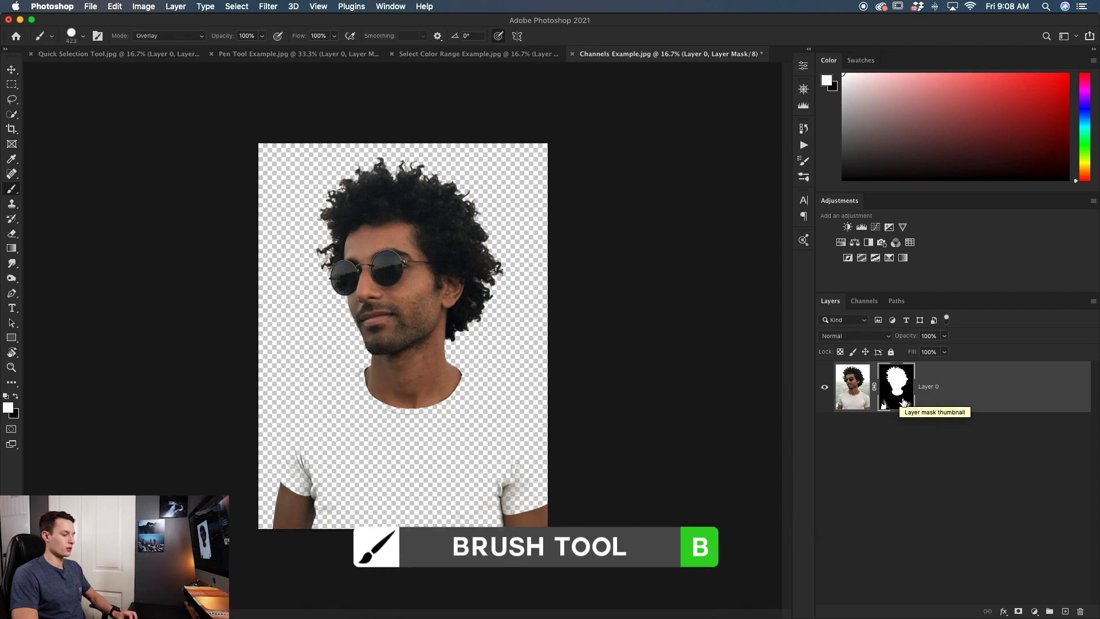
Set the brush mode back to Normal and paint white on the layer mask to restore the man's shirt and shoulders
{"action": "left_click", "coordinate": [166, 36]}
{"action": "left_click", "coordinate": [157, 9]}
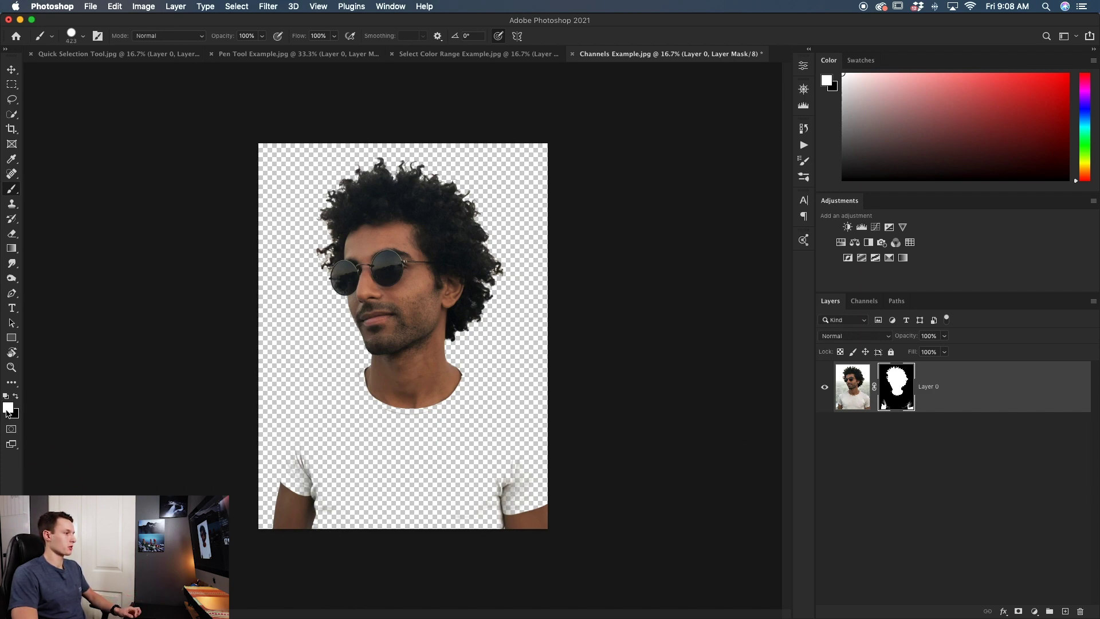
{"action": "mouse_move", "coordinate": [295, 503]}
{"action": "left_mouse_down"}
{"action": "mouse_move", "coordinate": [382, 522]}
{"action": "mouse_move", "coordinate": [431, 506]}
{"action": "mouse_move", "coordinate": [486, 519]}
{"action": "mouse_move", "coordinate": [420, 516]}
{"action": "mouse_move", "coordinate": [447, 526]}
{"action": "mouse_move", "coordinate": [549, 508]}
{"action": "mouse_move", "coordinate": [426, 493]}
{"action": "mouse_move", "coordinate": [418, 420]}
{"action": "mouse_move", "coordinate": [467, 479]}
{"action": "mouse_move", "coordinate": [436, 407]}
{"action": "mouse_move", "coordinate": [502, 486]}
{"action": "mouse_move", "coordinate": [544, 507]}
{"action": "mouse_move", "coordinate": [536, 468]}
{"action": "mouse_move", "coordinate": [468, 383]}
{"action": "mouse_move", "coordinate": [497, 400]}
{"action": "mouse_move", "coordinate": [484, 410]}
{"action": "mouse_move", "coordinate": [468, 387]}
{"action": "mouse_move", "coordinate": [492, 407]}
{"action": "left_mouse_up"}
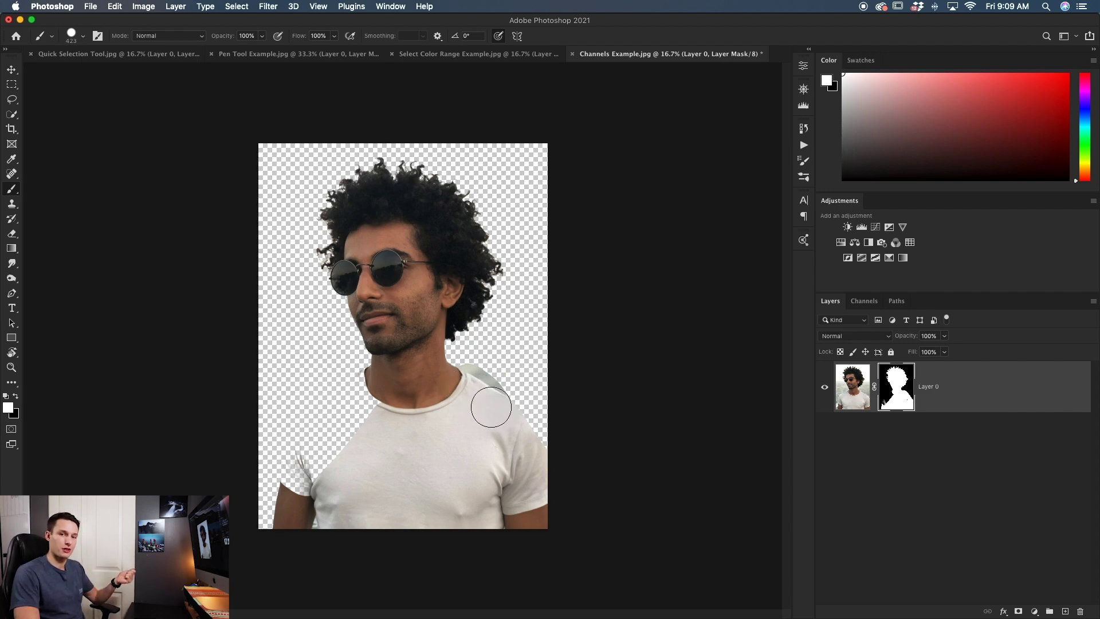
{"action": "left_click_drag", "start_coordinate": [491, 406], "coordinate": [540, 445]}
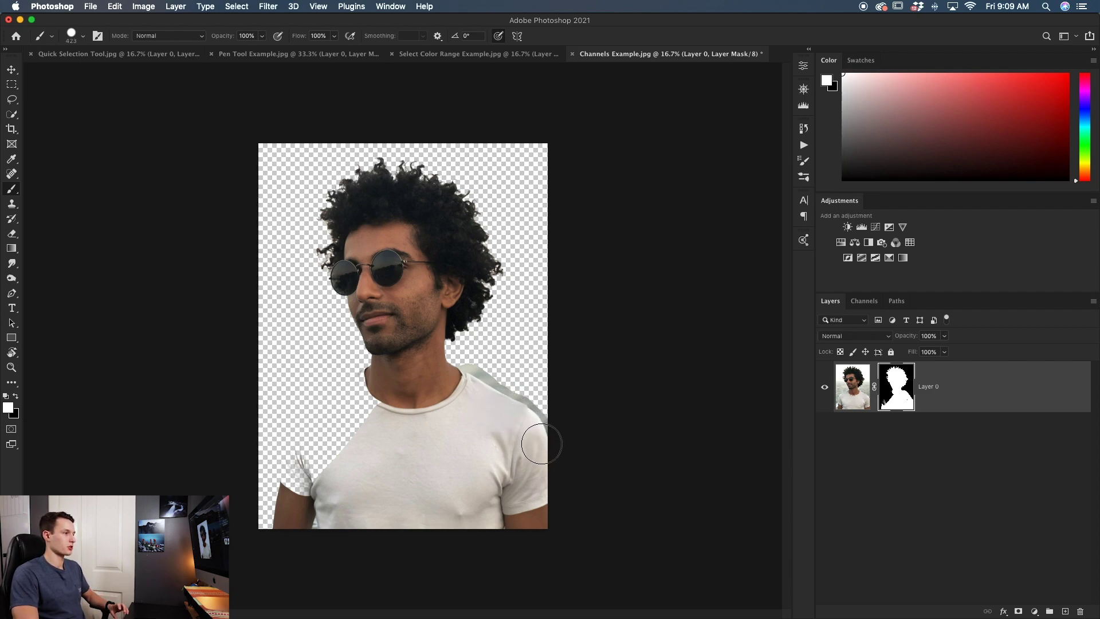
{"action": "mouse_move", "coordinate": [343, 393]}
{"action": "left_mouse_down"}
{"action": "mouse_move", "coordinate": [380, 393]}
{"action": "mouse_move", "coordinate": [304, 408]}
{"action": "mouse_move", "coordinate": [272, 434]}
{"action": "mouse_move", "coordinate": [257, 491]}
{"action": "mouse_move", "coordinate": [274, 504]}
{"action": "mouse_move", "coordinate": [318, 444]}
{"action": "mouse_move", "coordinate": [327, 453]}
{"action": "mouse_move", "coordinate": [370, 421]}
{"action": "mouse_move", "coordinate": [312, 521]}
{"action": "left_mouse_up"}
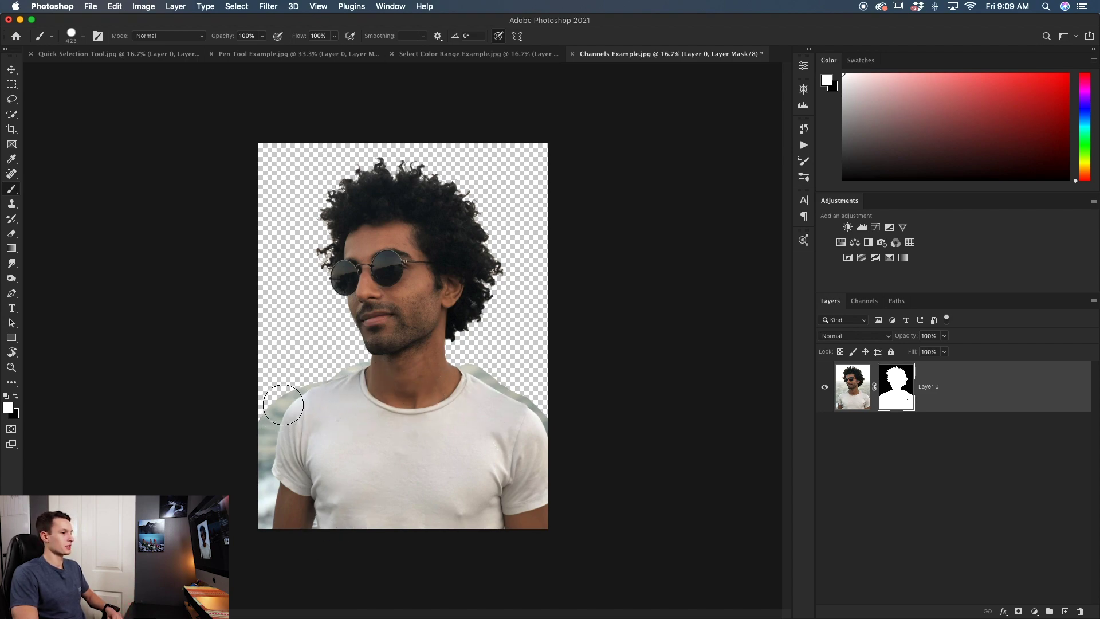
Quick-select the leftover background around both shoulders, fill it with black on the layer mask, and deselect
{"action": "left_click", "coordinate": [12, 115]}
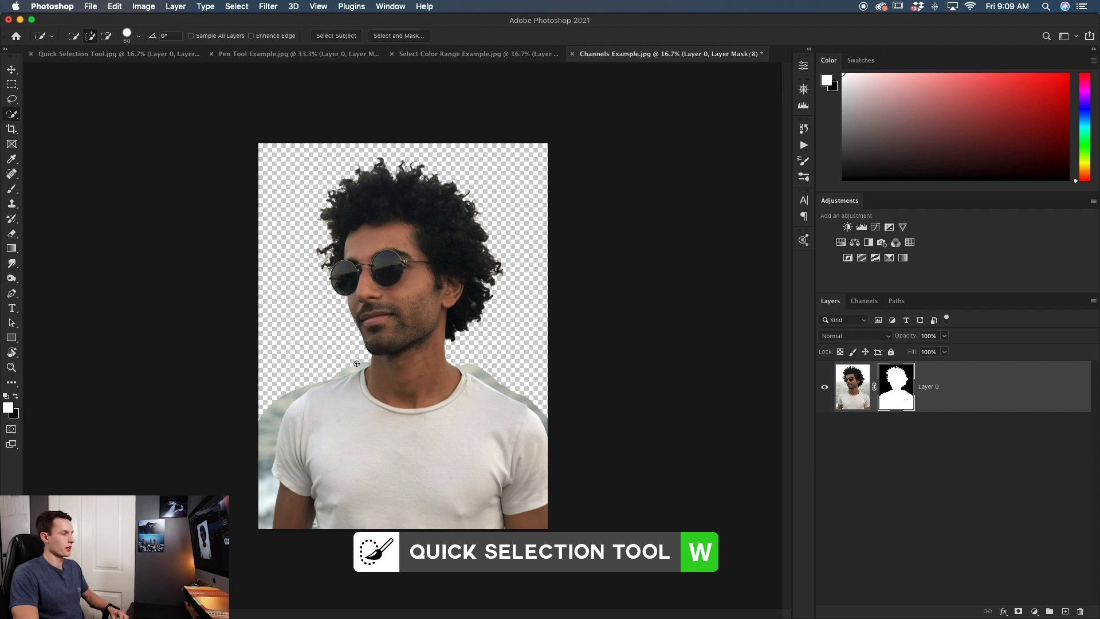
{"action": "left_click_drag", "start_coordinate": [347, 366], "coordinate": [271, 410]}
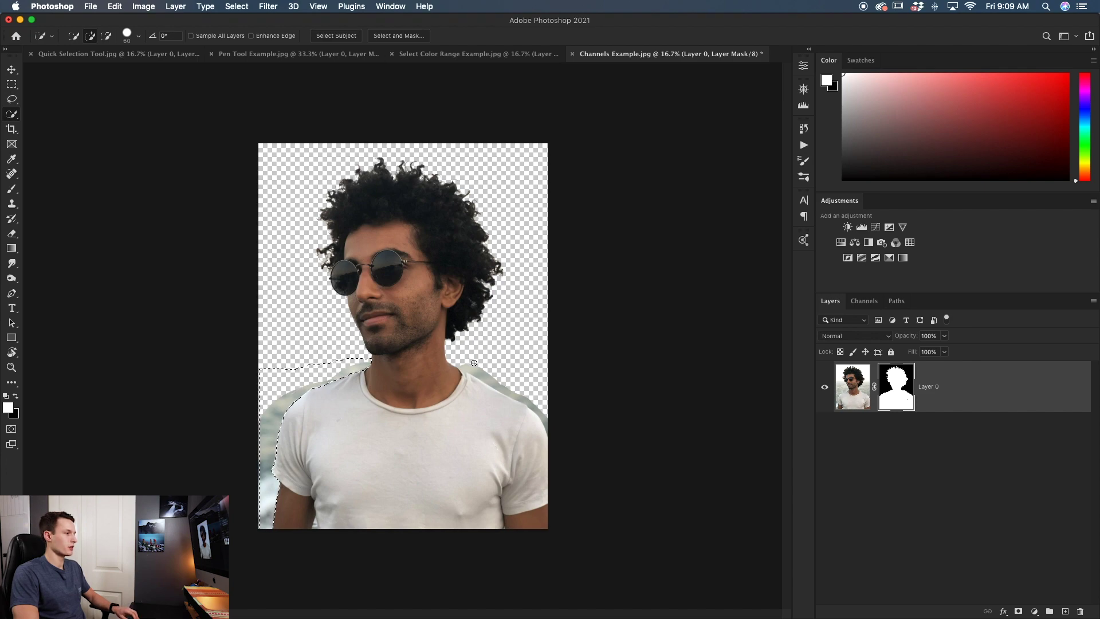
{"action": "mouse_move", "coordinate": [508, 383]}
{"action": "left_mouse_down"}
{"action": "mouse_move", "coordinate": [479, 373]}
{"action": "mouse_move", "coordinate": [520, 396]}
{"action": "left_mouse_up"}
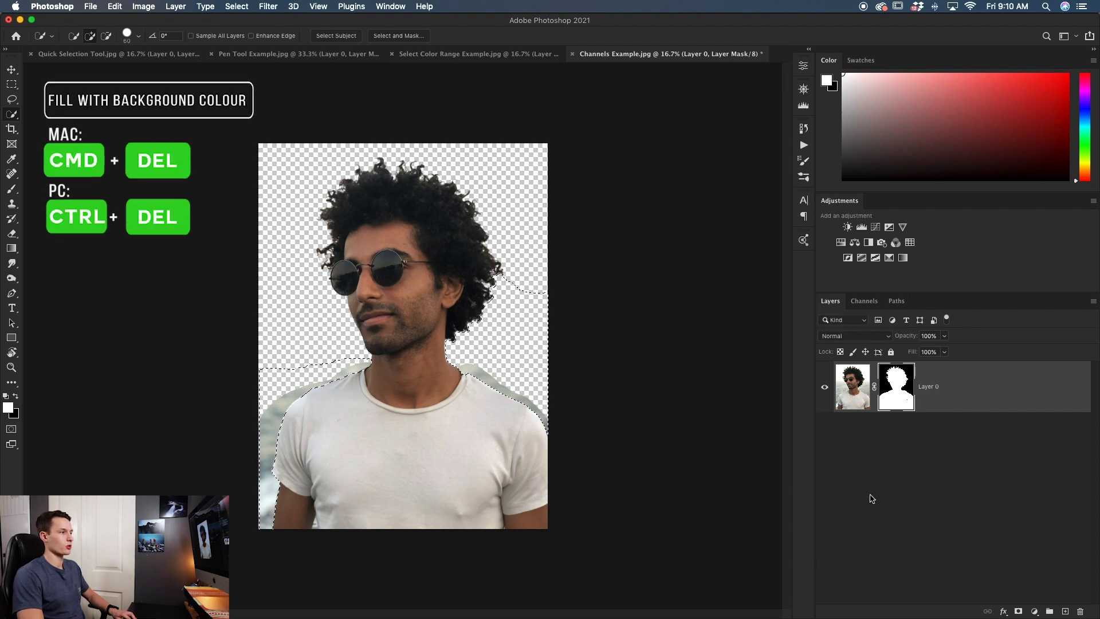
{"action": "key", "text": "super+BackSpace"}
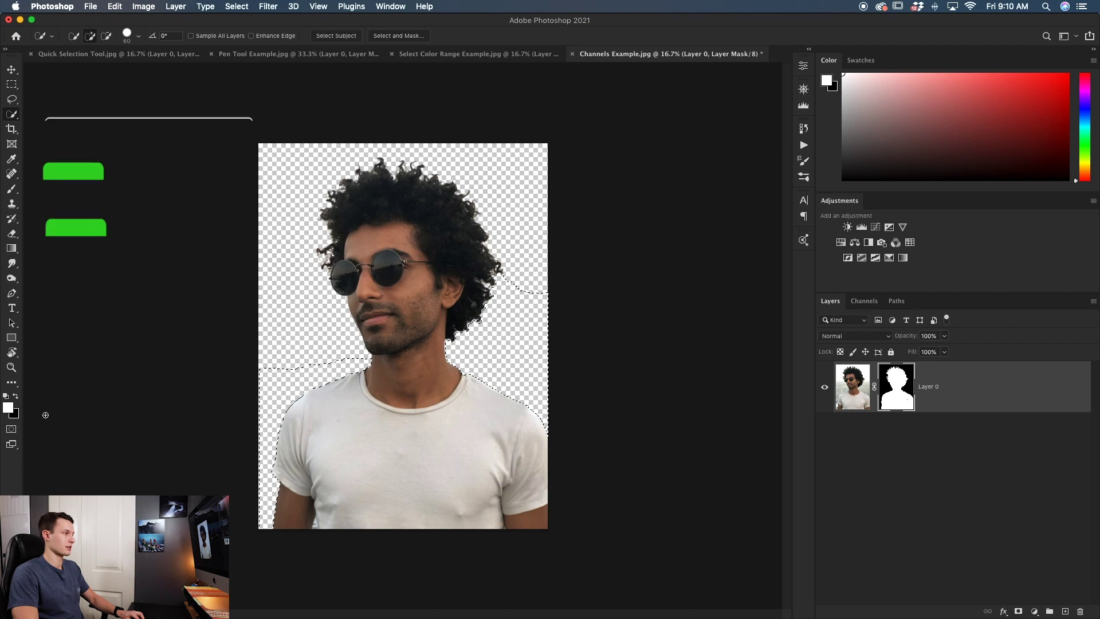
{"action": "key", "text": "super+d"}
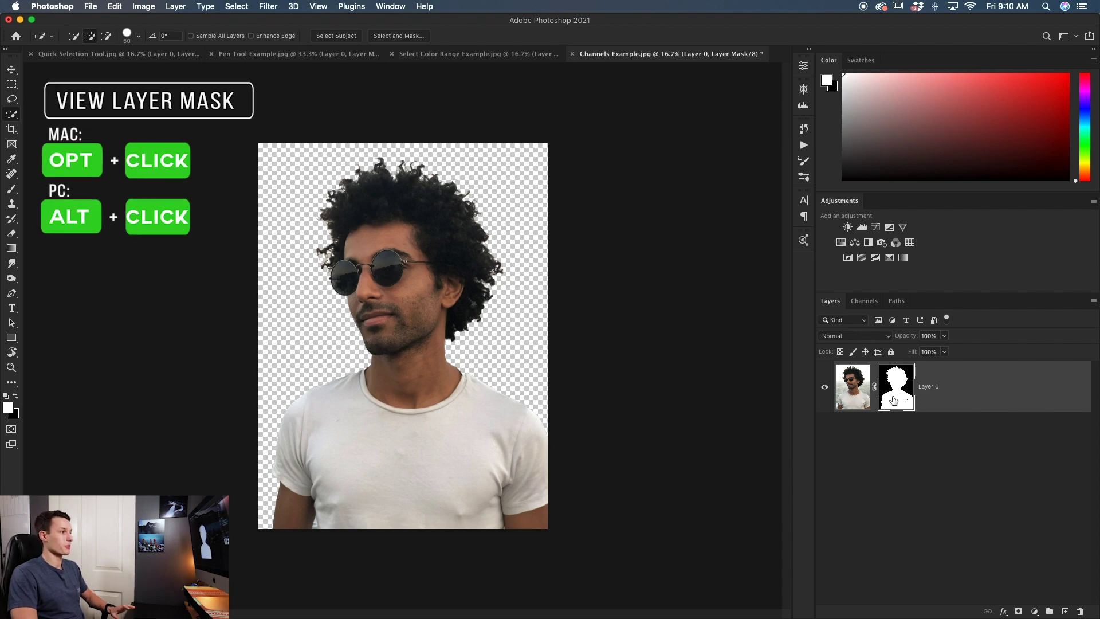
Display Layer 0's mask on its own, paint white over the black specks on the chest, and return to the image view
{"action": "left_click", "coordinate": [893, 400], "text": "alt"}
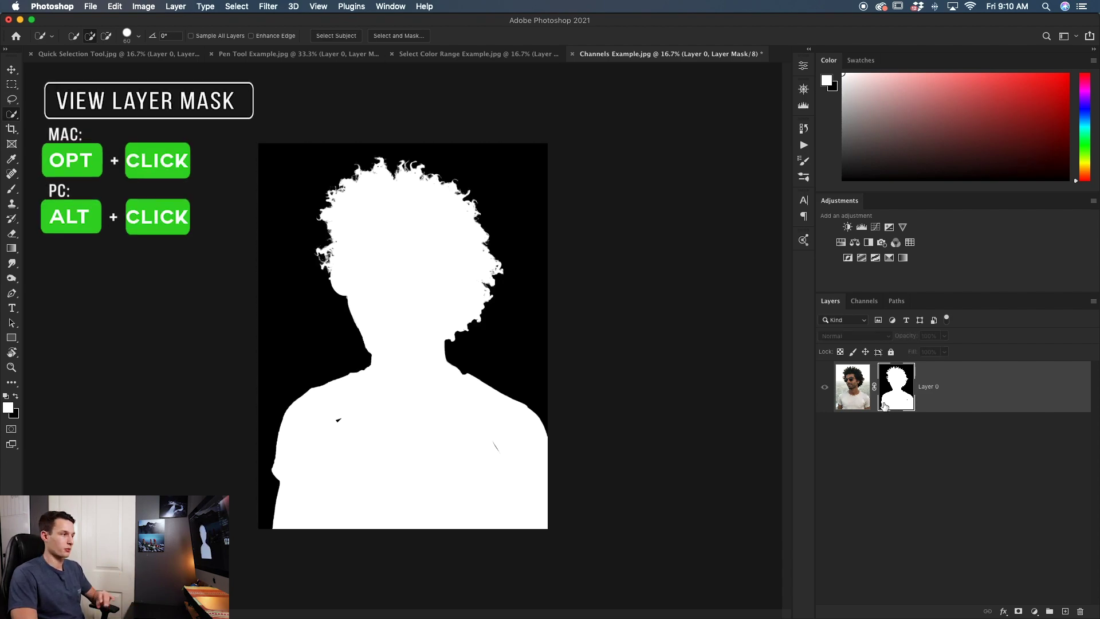
{"action": "key", "text": "super+plus"}
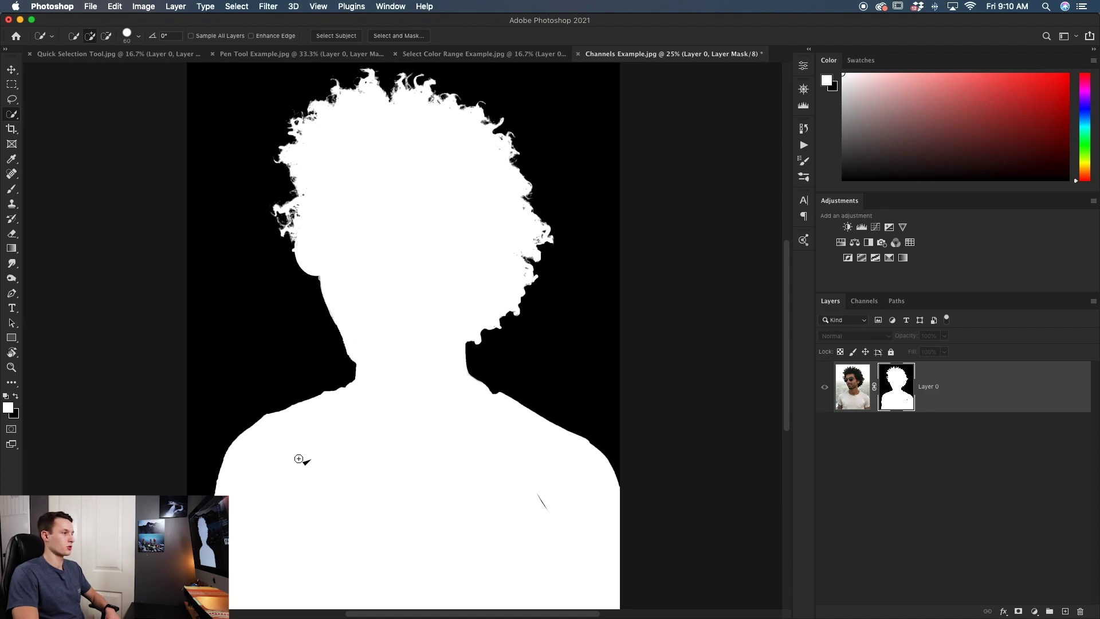
{"action": "key", "text": "b"}
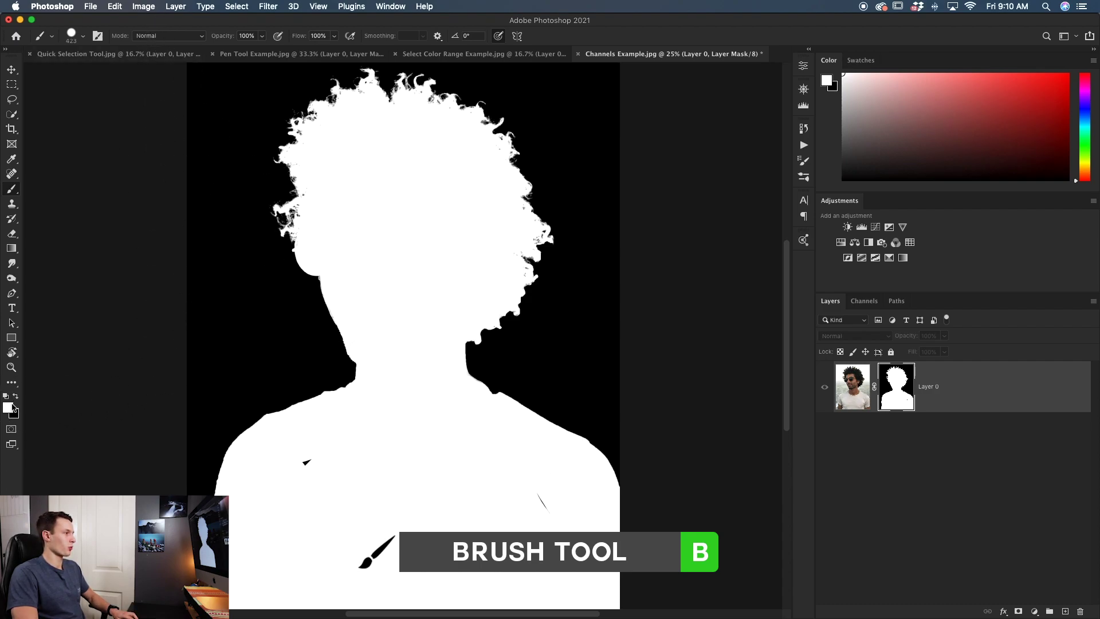
{"action": "left_click_drag", "start_coordinate": [305, 465], "coordinate": [313, 462], "text": "ctrl+alt"}
{"action": "left_click_drag", "start_coordinate": [532, 489], "coordinate": [557, 518]}
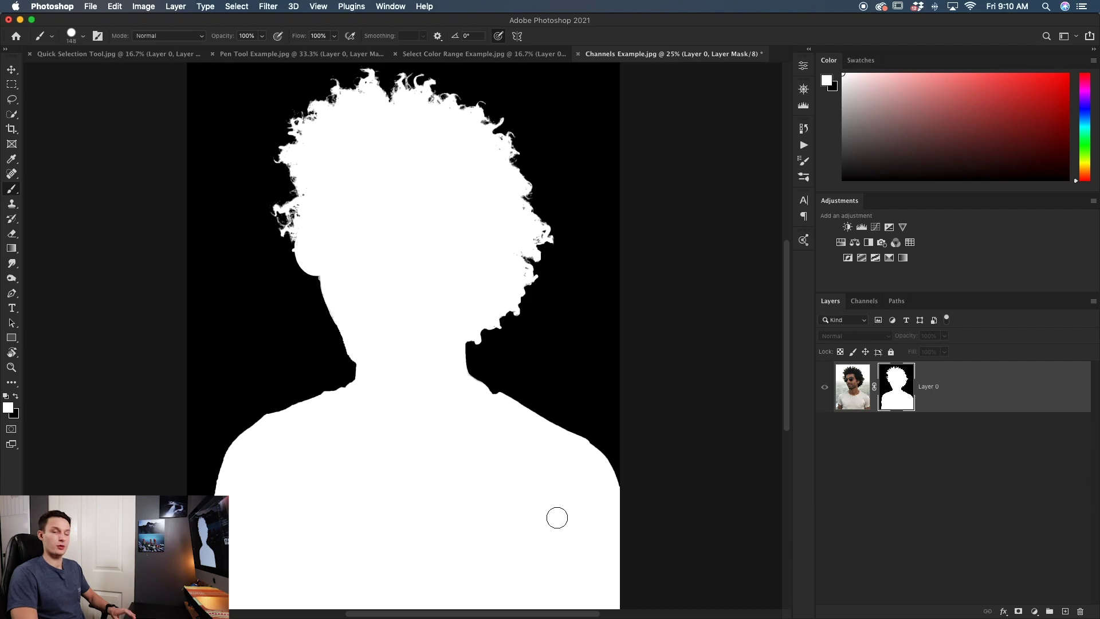
{"action": "left_click", "coordinate": [896, 399], "text": "alt"}
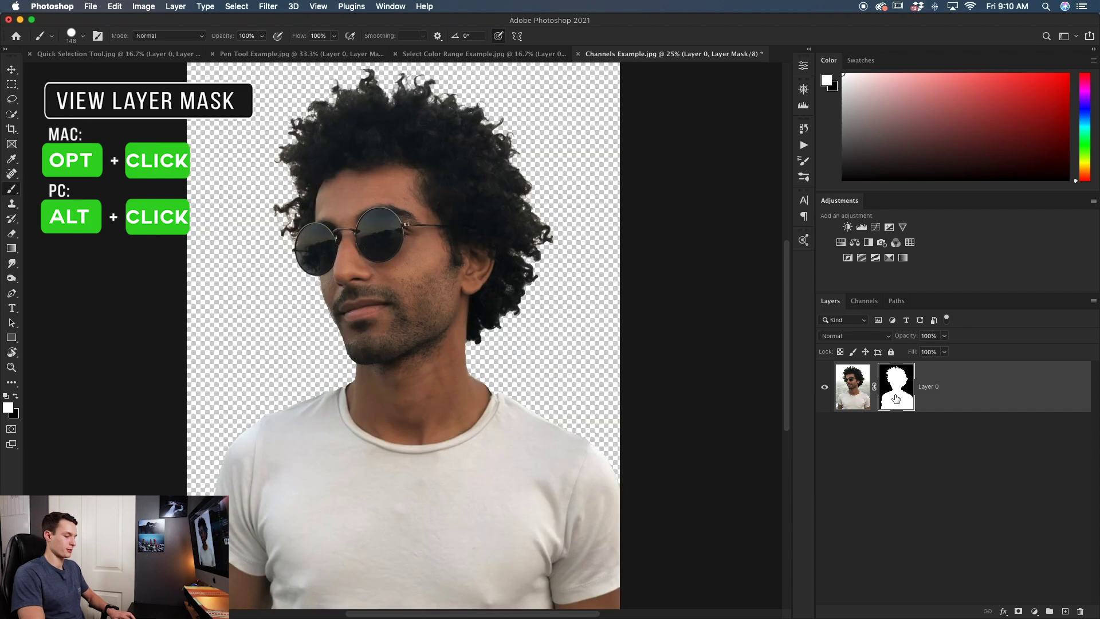
{"action": "key", "text": "super+minus"}
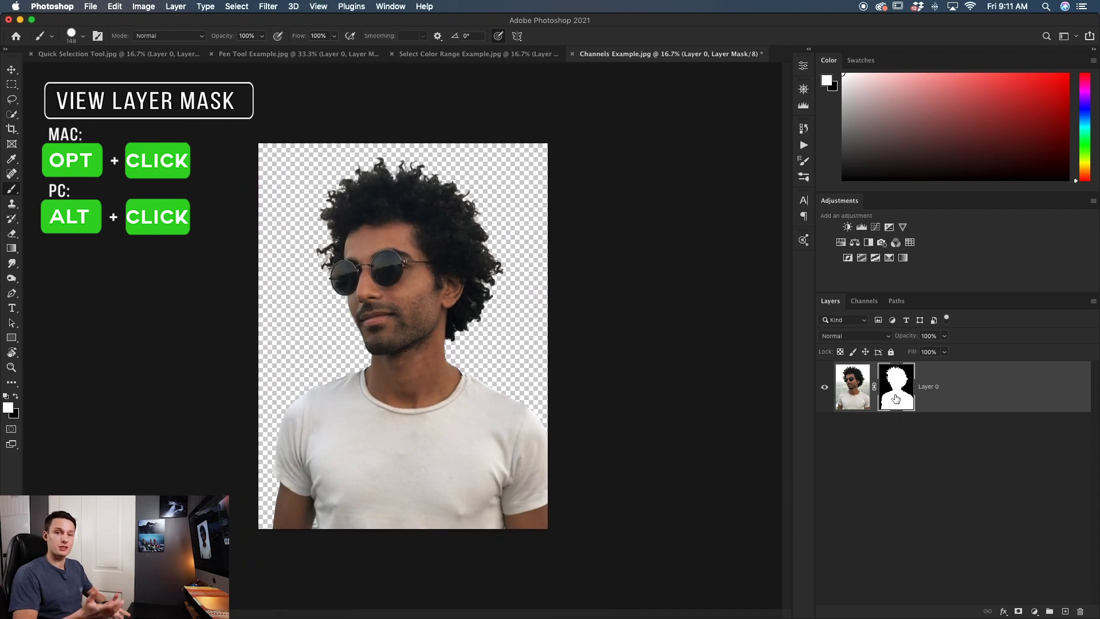